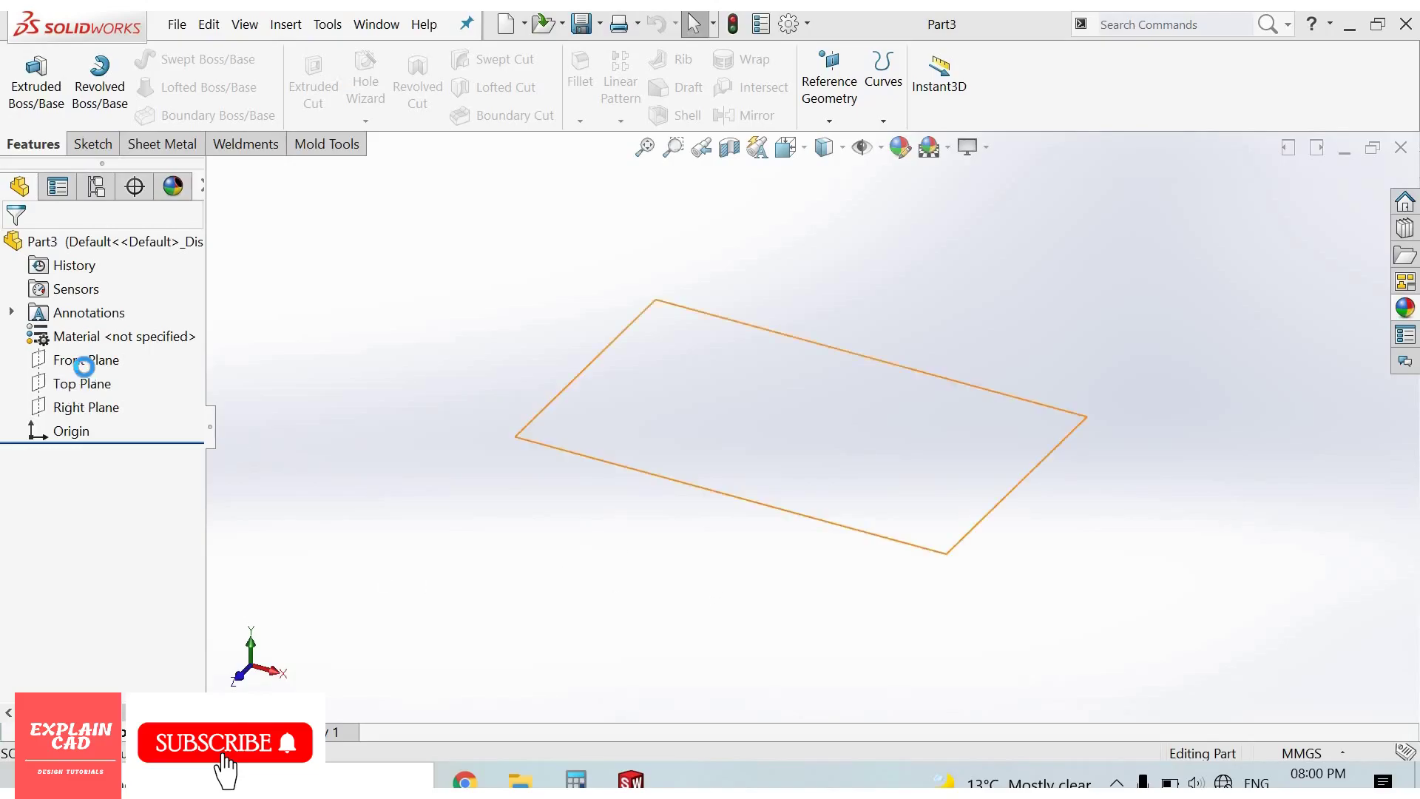
# On a Top Plane sketch, draw a center rectangle anchored at the origin
pyautogui.click(84, 382)
pyautogui.click(285, 328)
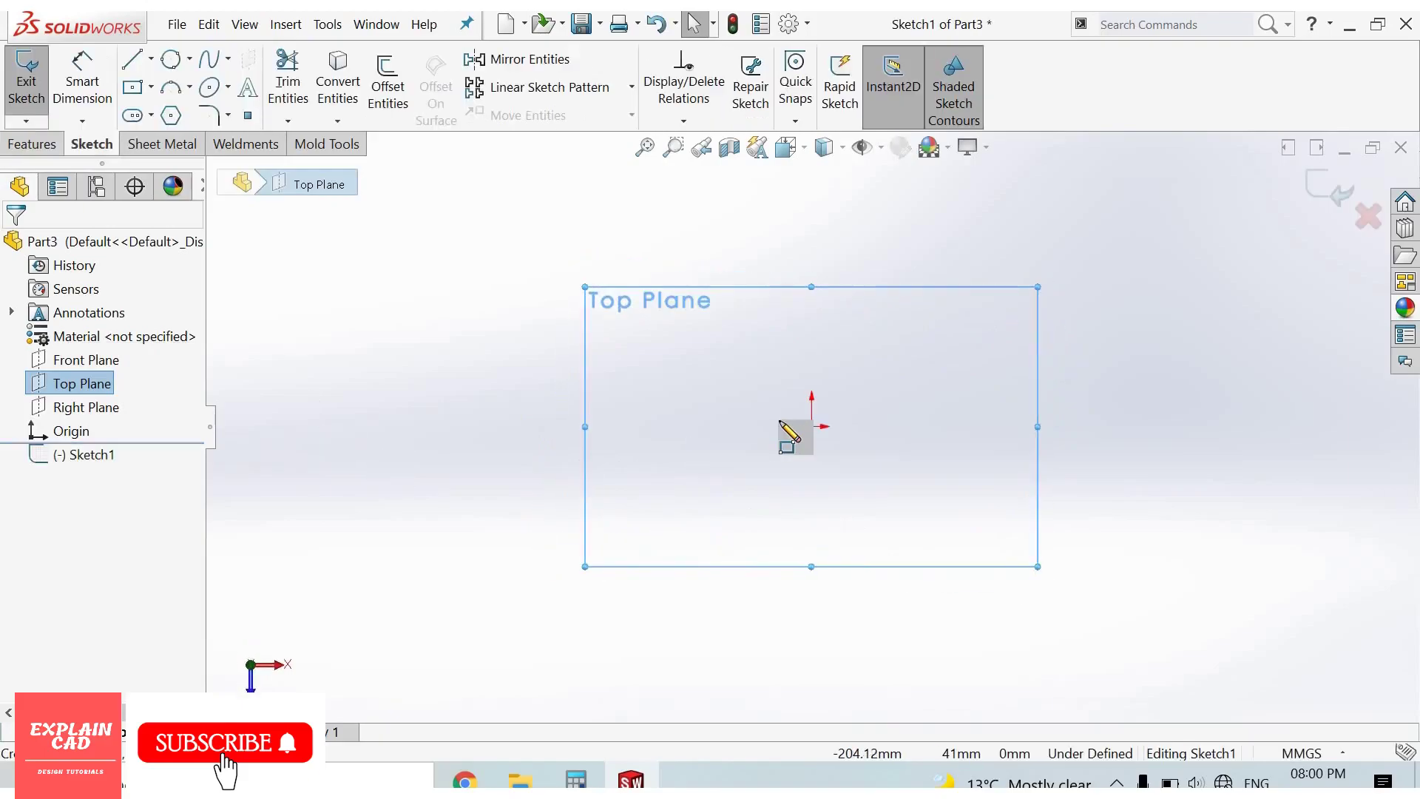
pyautogui.press('r')
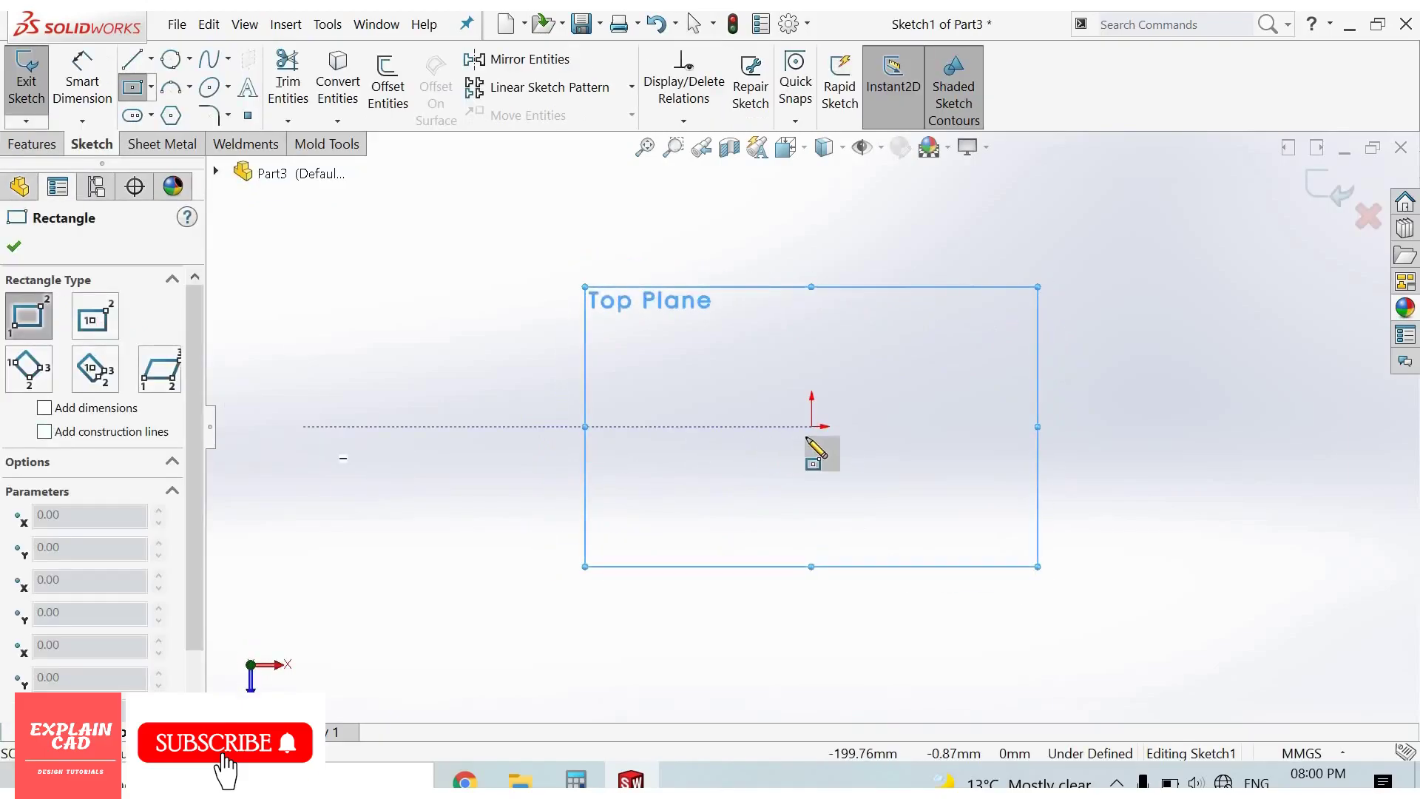
pyautogui.click(814, 435)
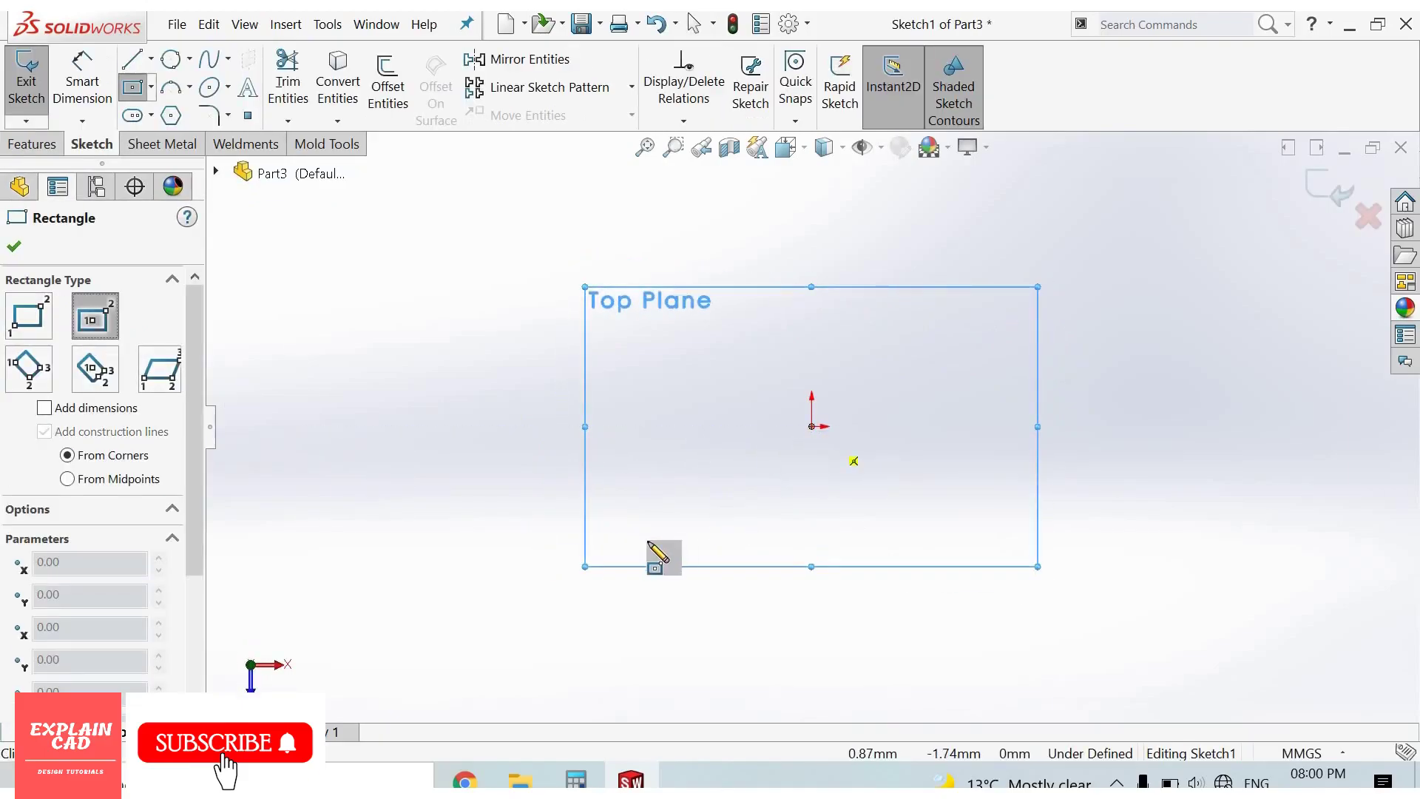
pyautogui.click(648, 541)
pyautogui.rightClick(943, 327)
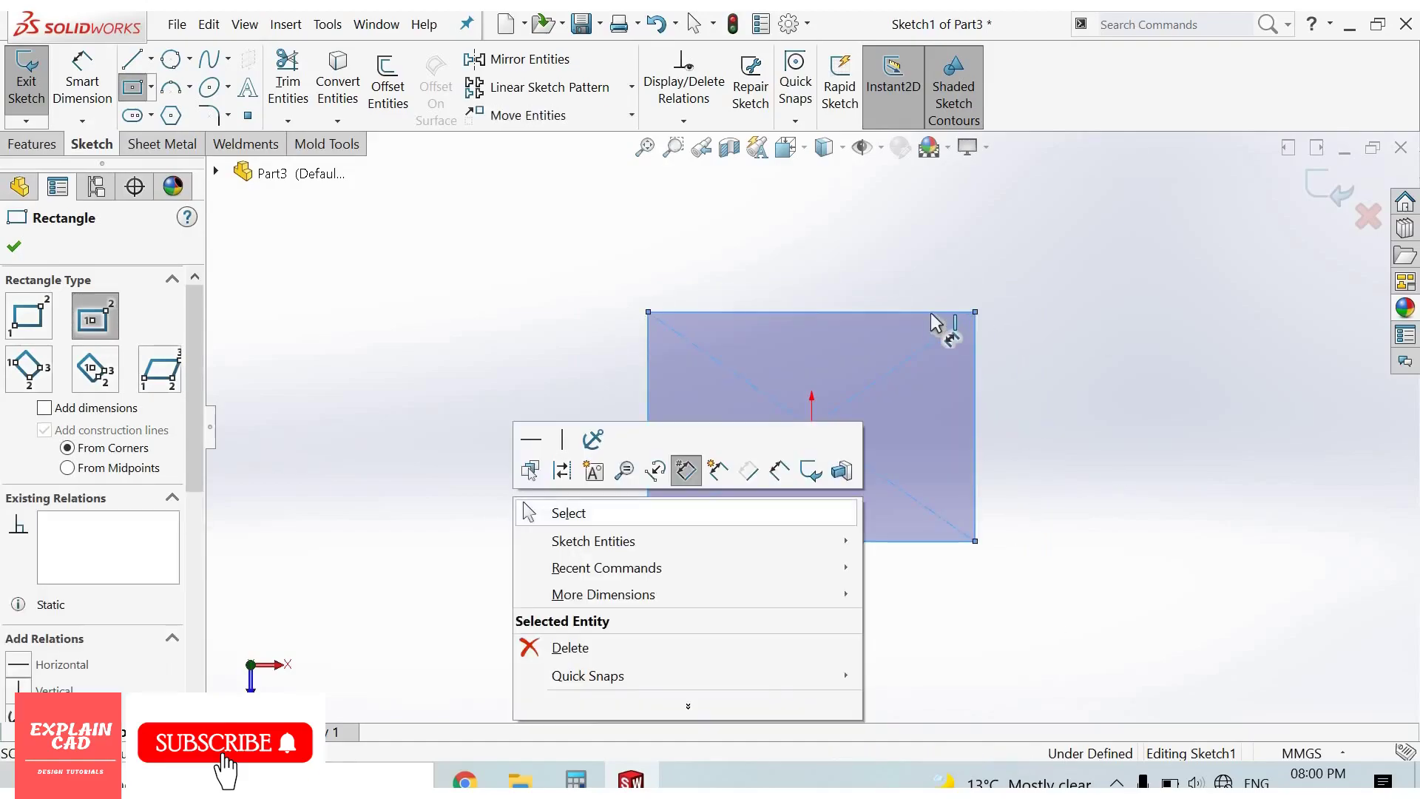
pyautogui.press('Escape')
# Dimension the rectangle's width and height to 120 mm each
pyautogui.moveTo(942, 326); pyautogui.dragTo(945, 285, button='right')
pyautogui.click(942, 311)
pyautogui.click(942, 272)
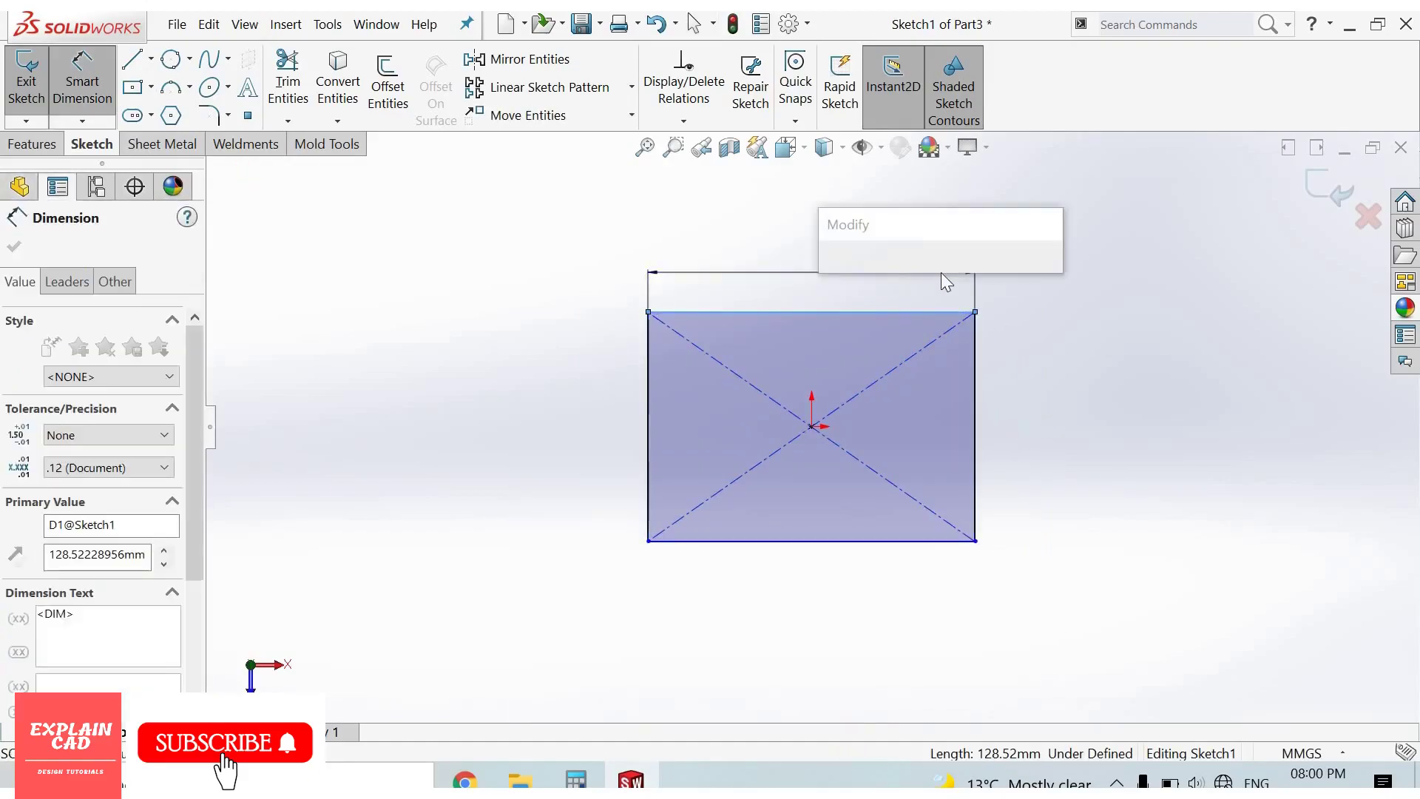
pyautogui.write('120')
pyautogui.press('Return')
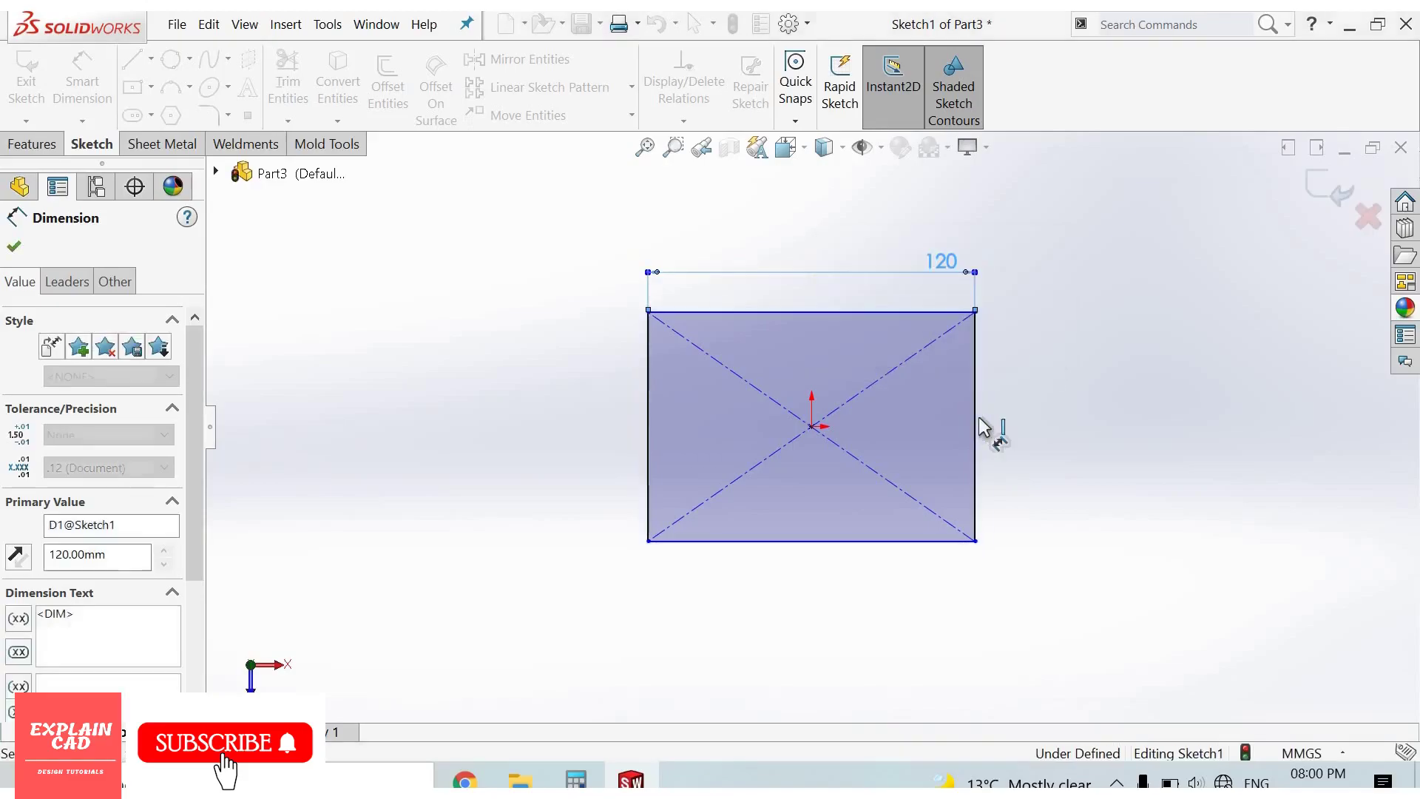
pyautogui.click(974, 422)
pyautogui.click(1069, 423)
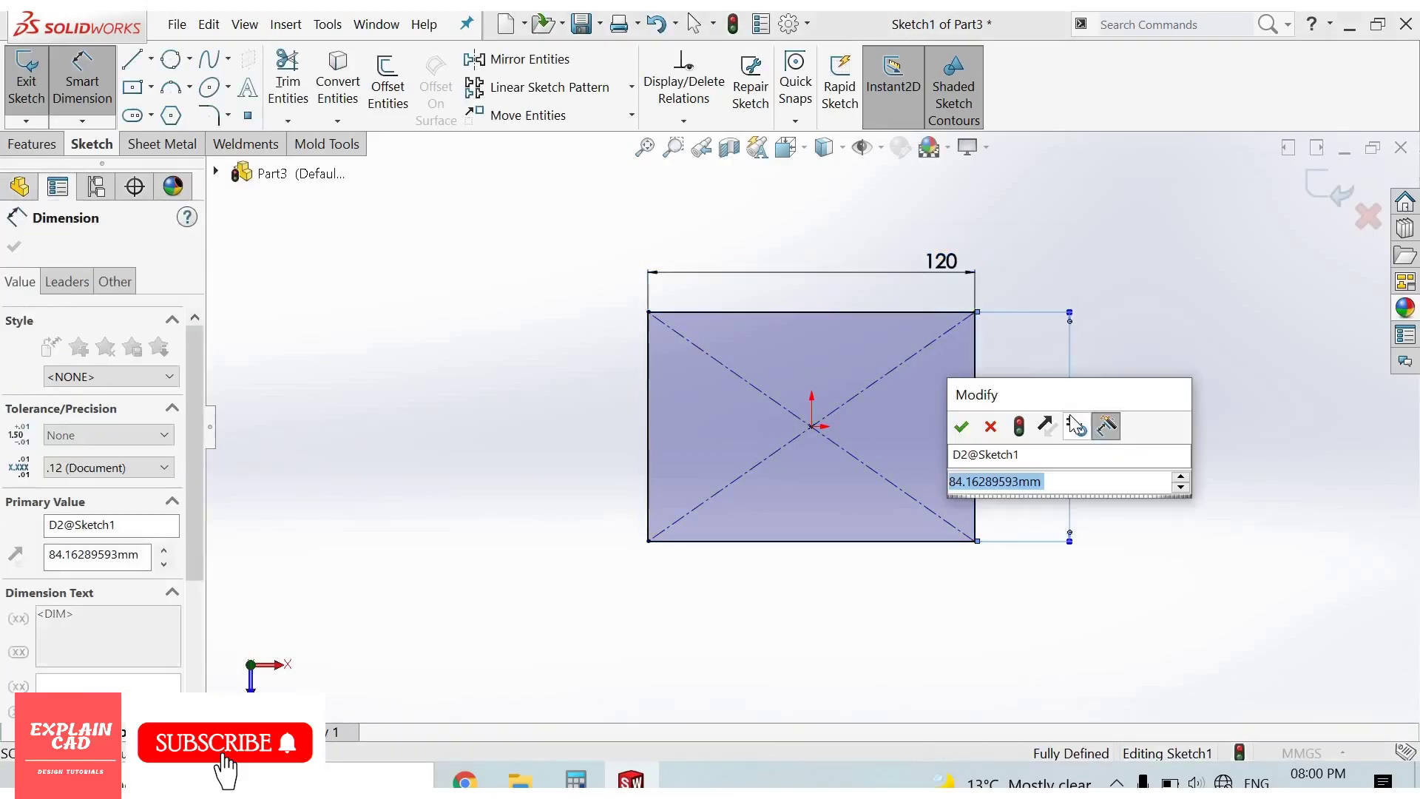
pyautogui.write('80')
pyautogui.press('Return')
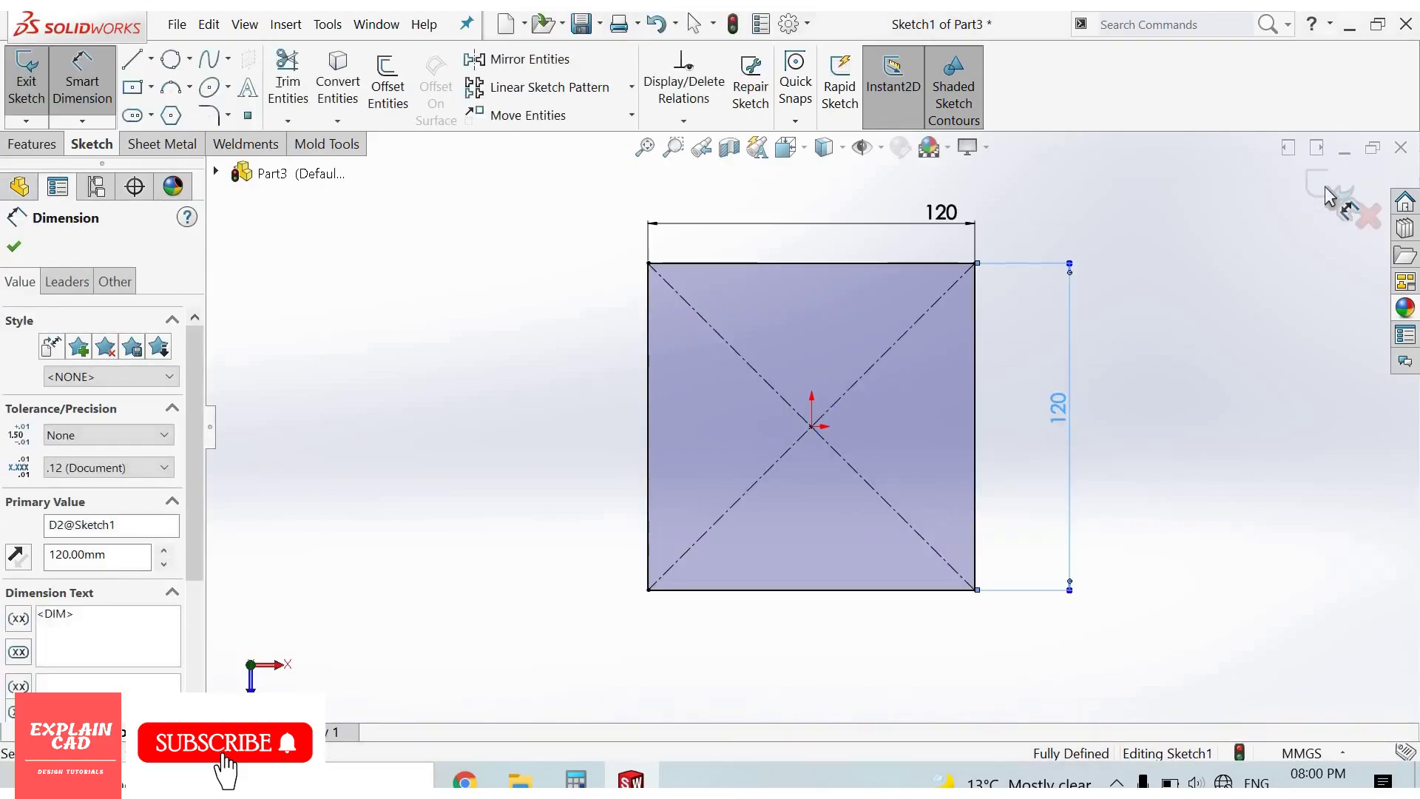
# Exit the sketch and extrude the 120 mm square 50 mm deep, viewed isometrically
pyautogui.click(1326, 187)
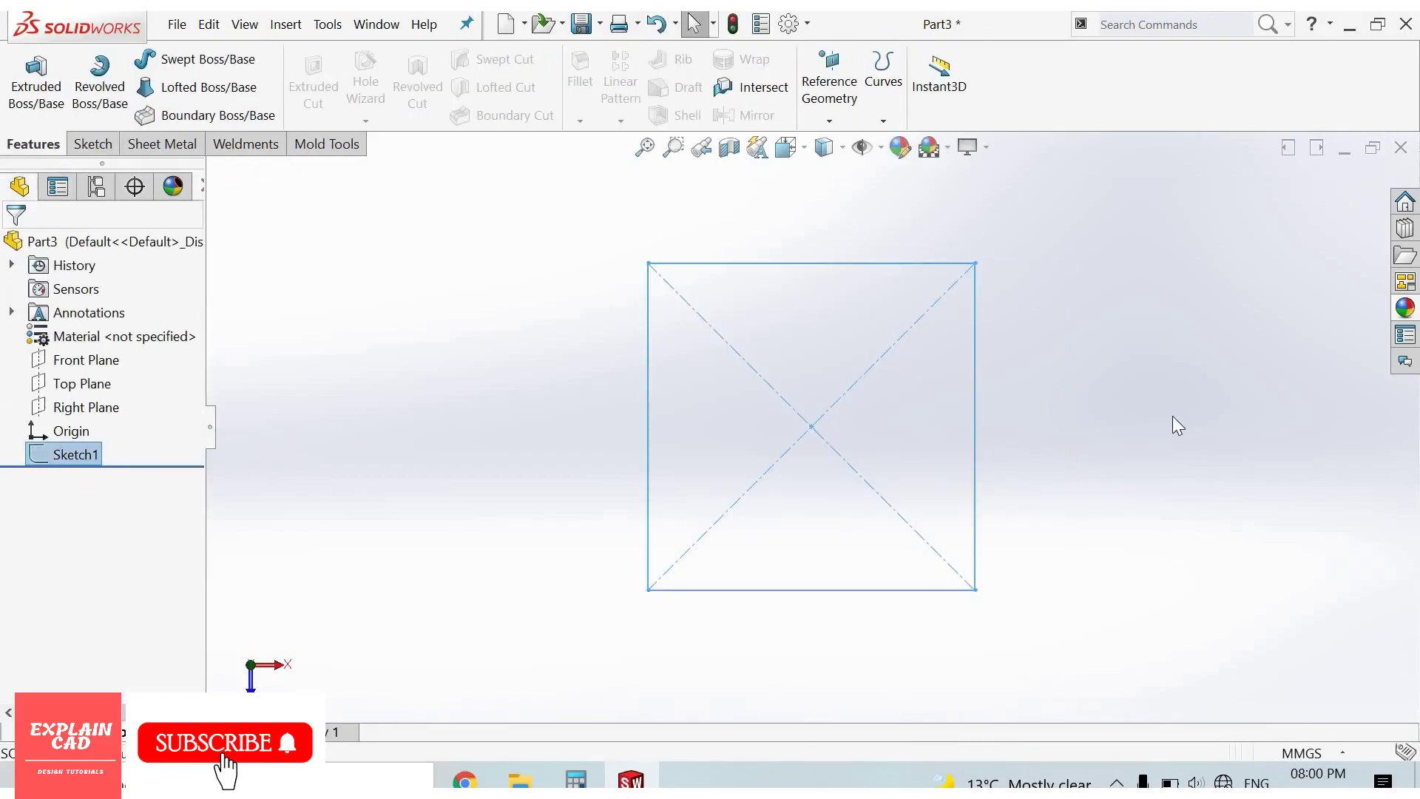
pyautogui.hotkey('ctrl', '7')
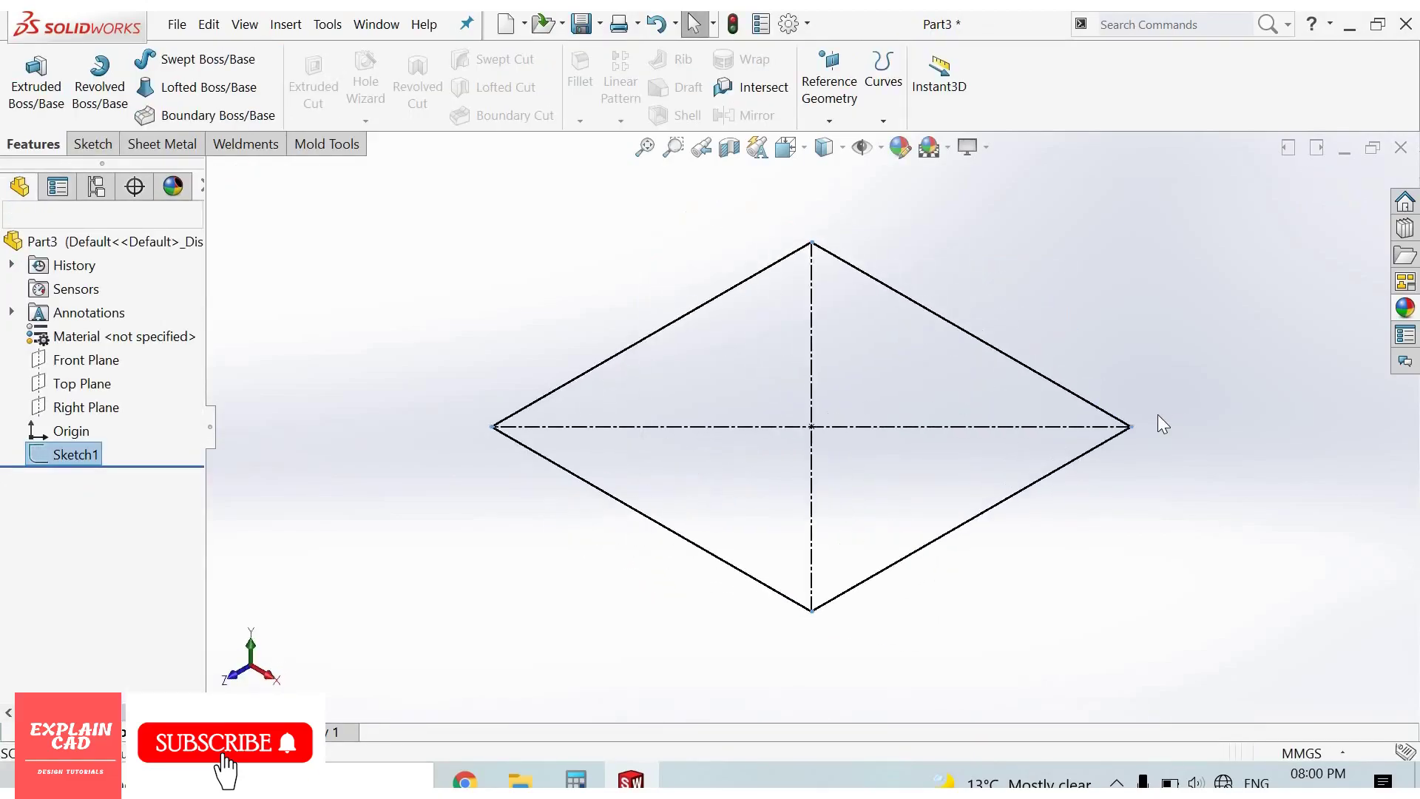
pyautogui.click(25, 103)
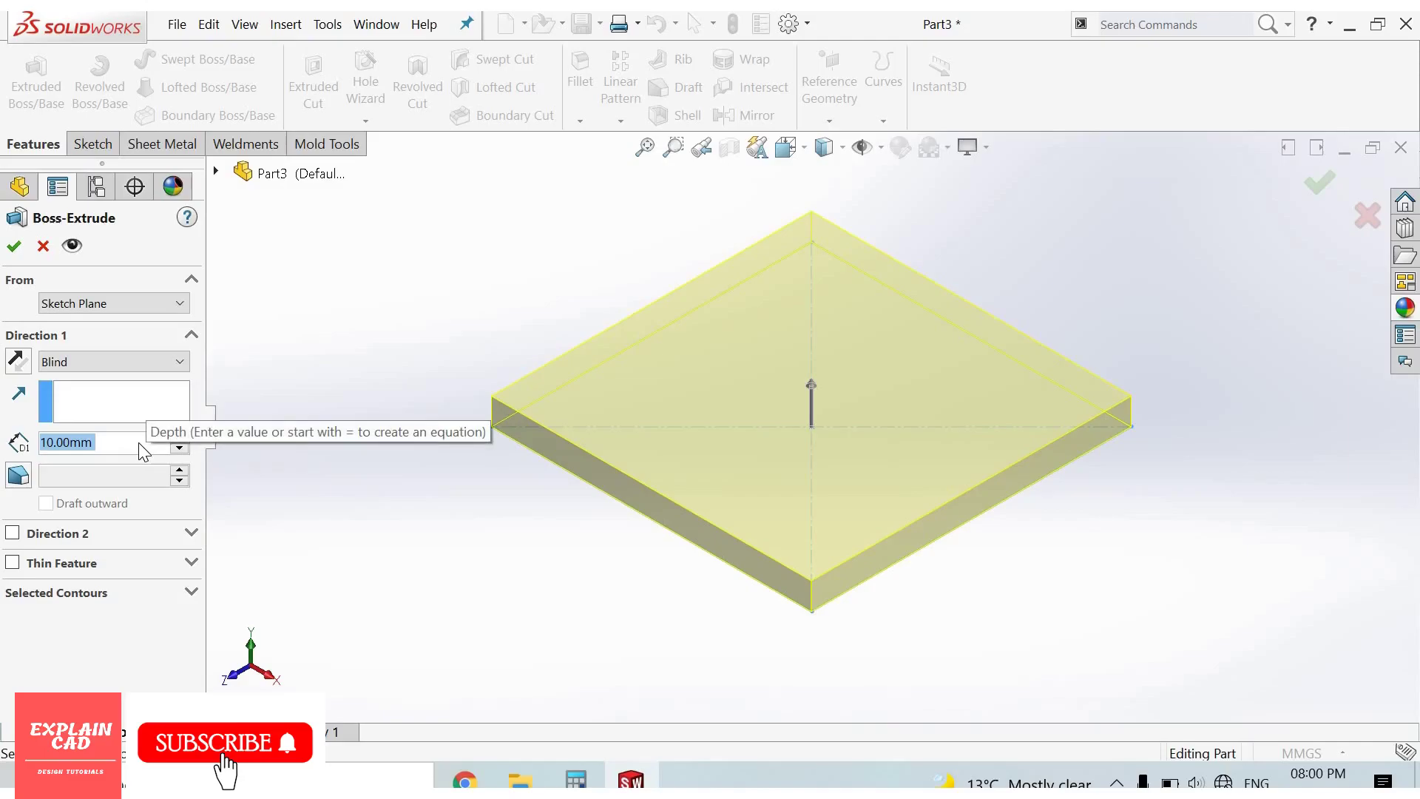
pyautogui.write('5')
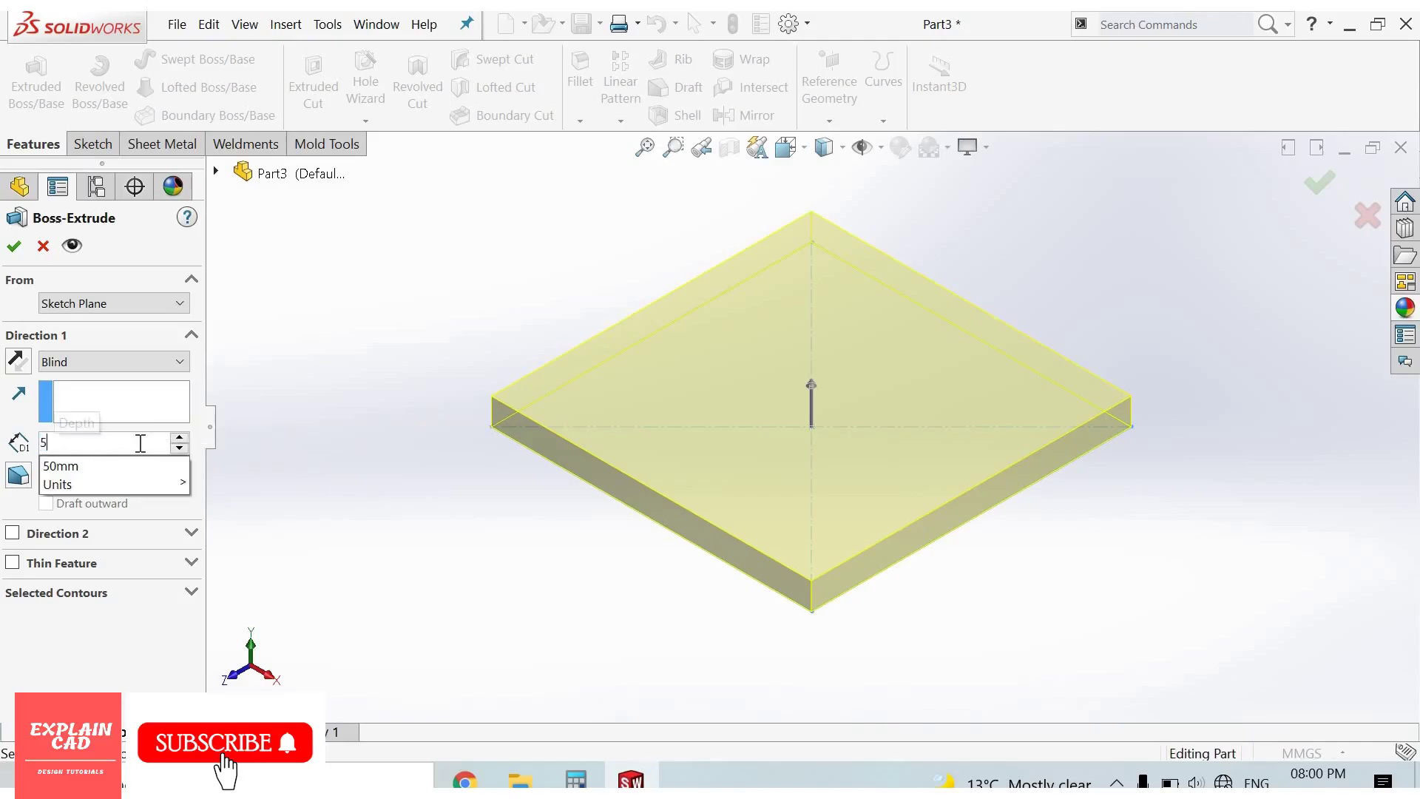
pyautogui.write('0')
pyautogui.press('Return')
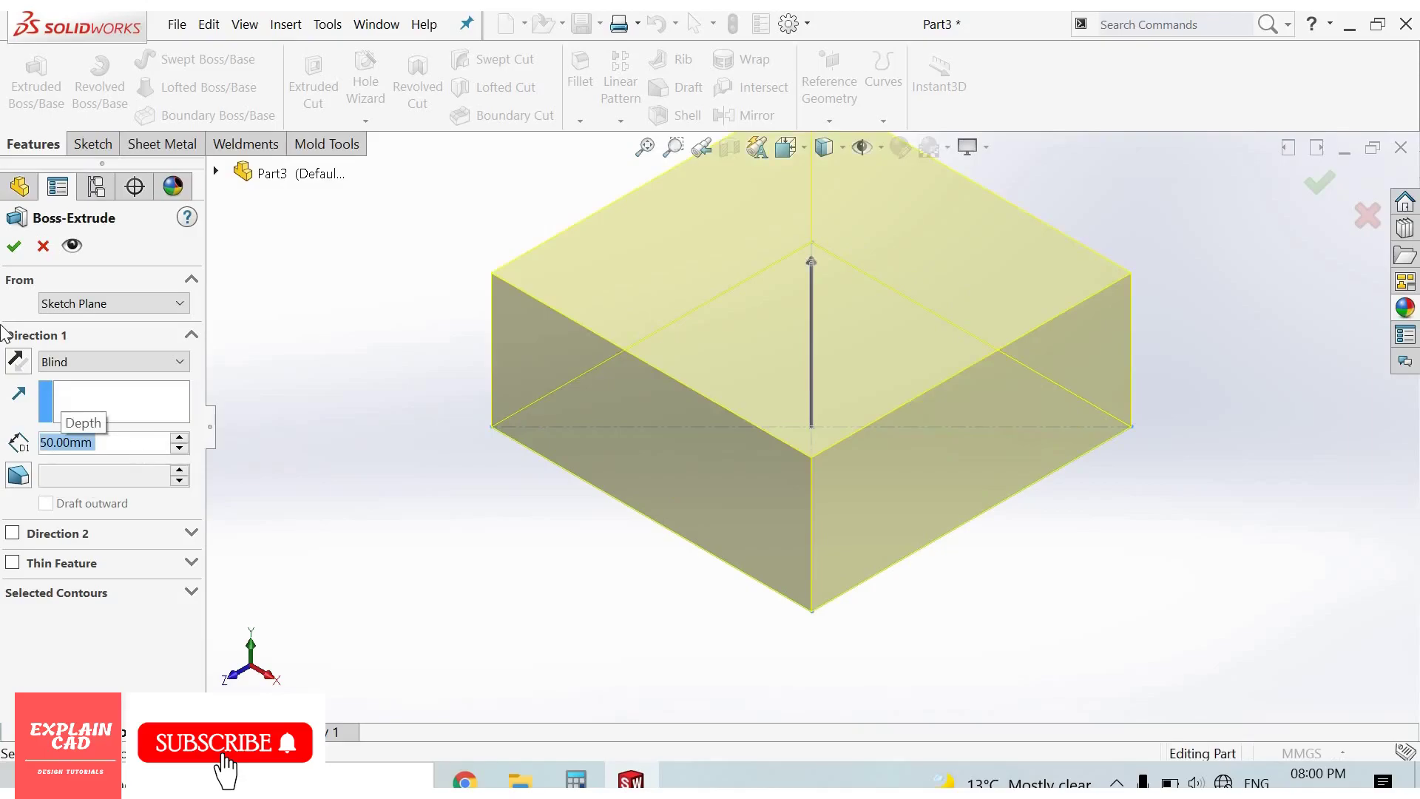
# Accept the extrusion and start a new sketch on the block's top face
pyautogui.click(15, 246)
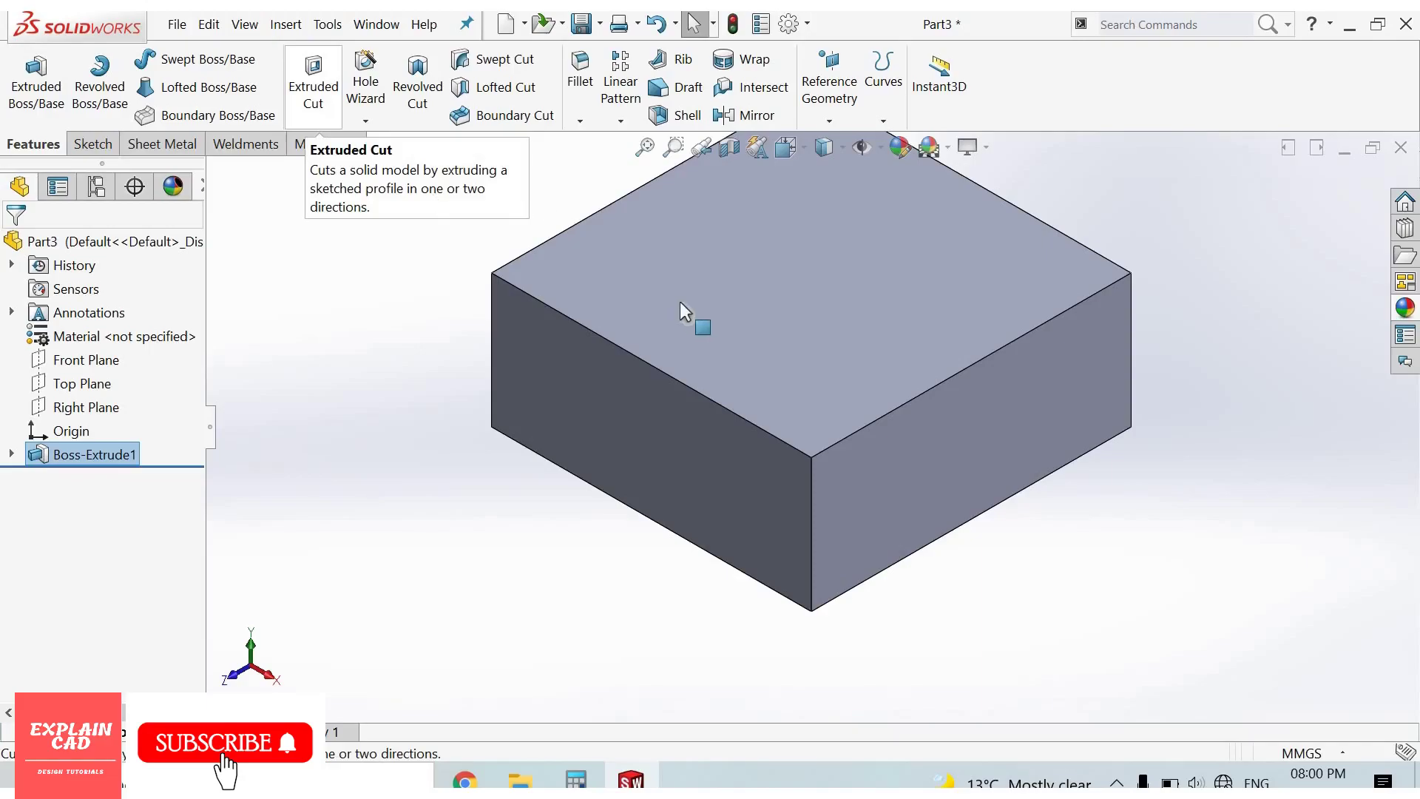
pyautogui.click(751, 264)
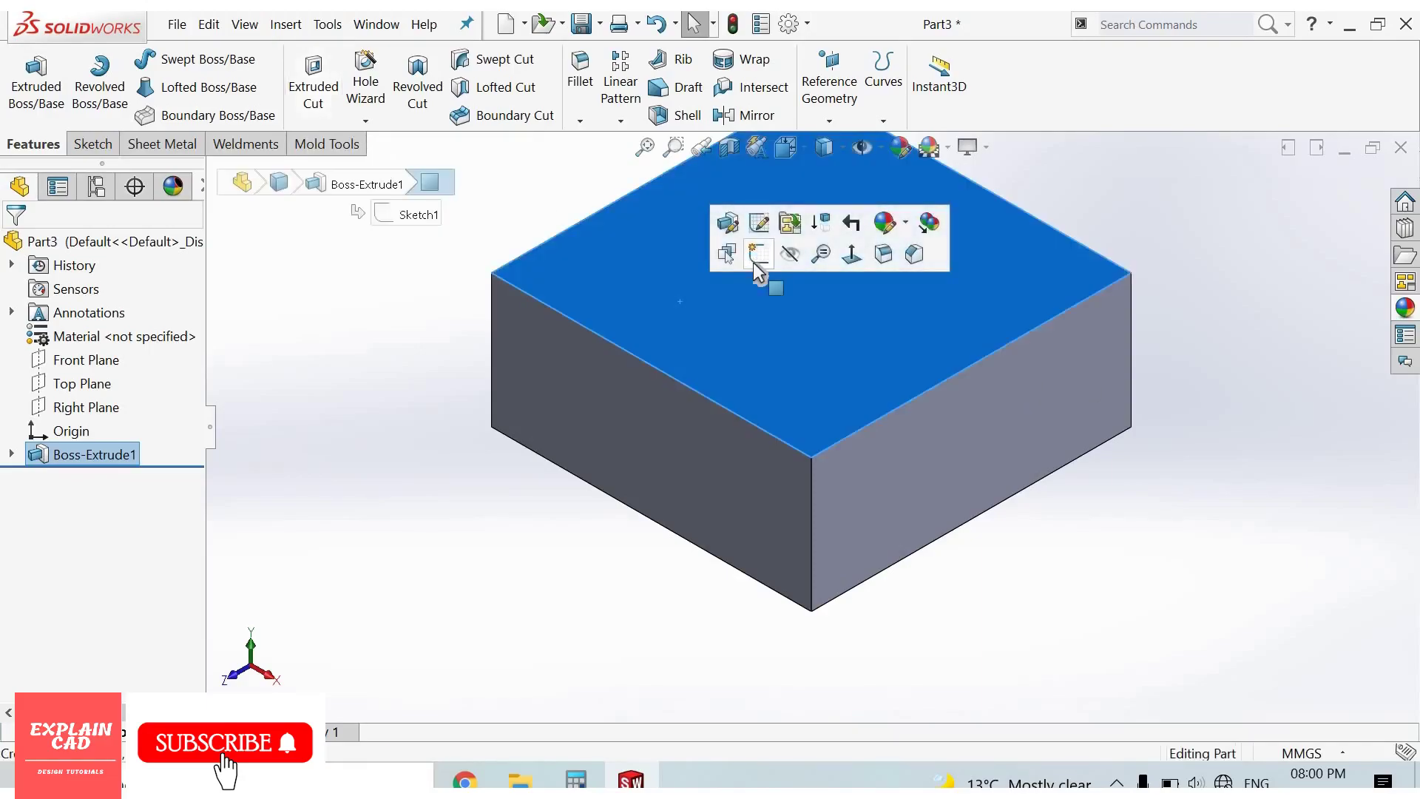
pyautogui.click(753, 262)
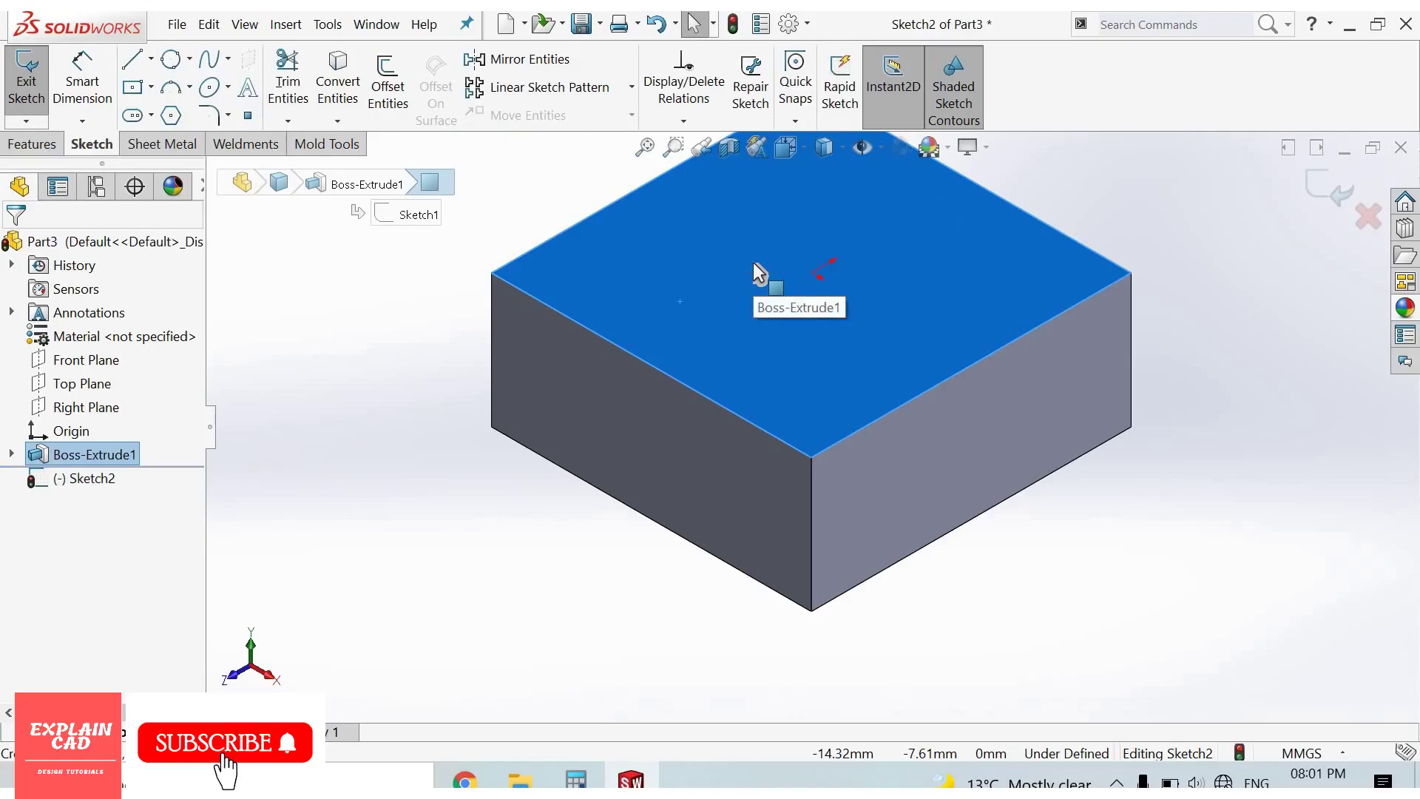
pyautogui.click(442, 328)
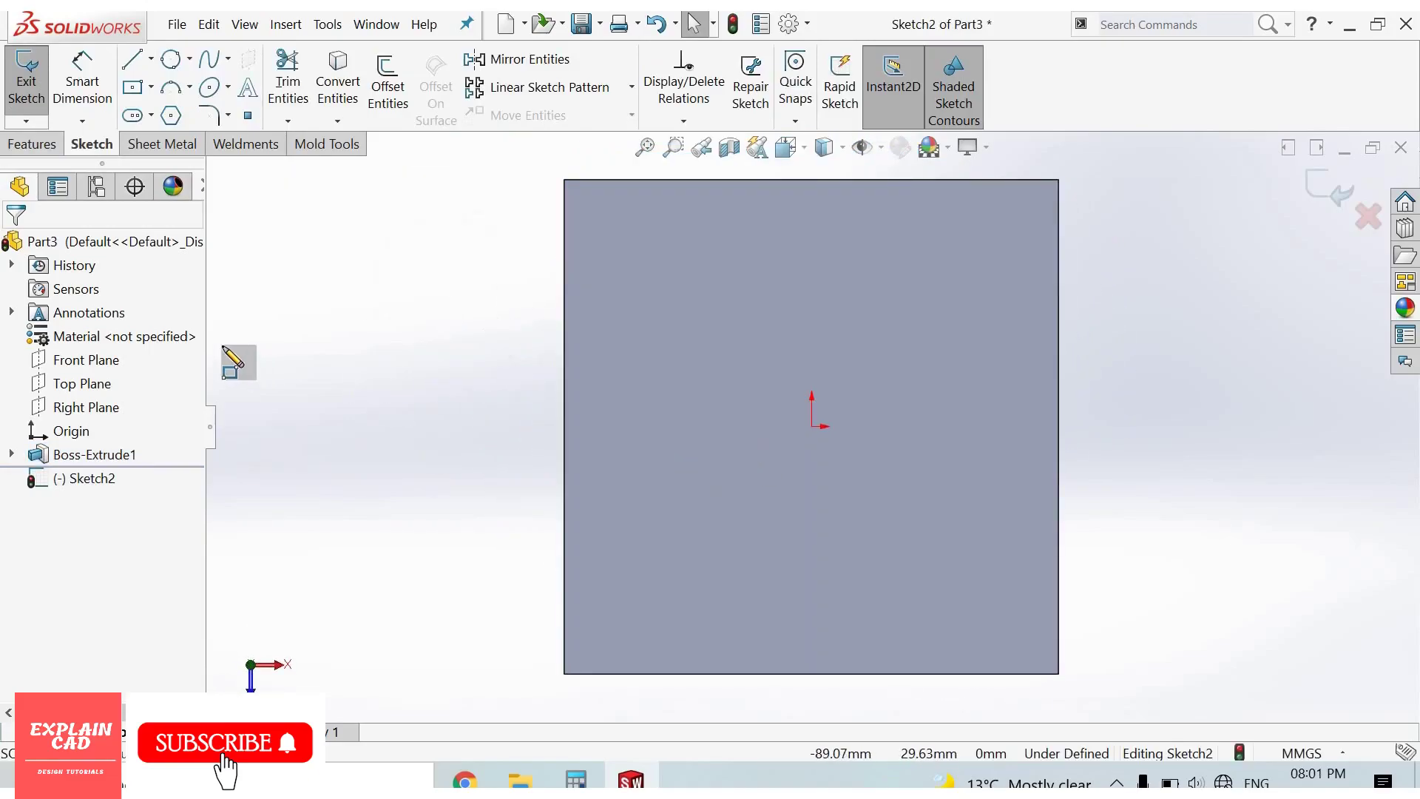
# Draw a center rectangle on the top face
pyautogui.click(133, 87)
pyautogui.click(813, 429)
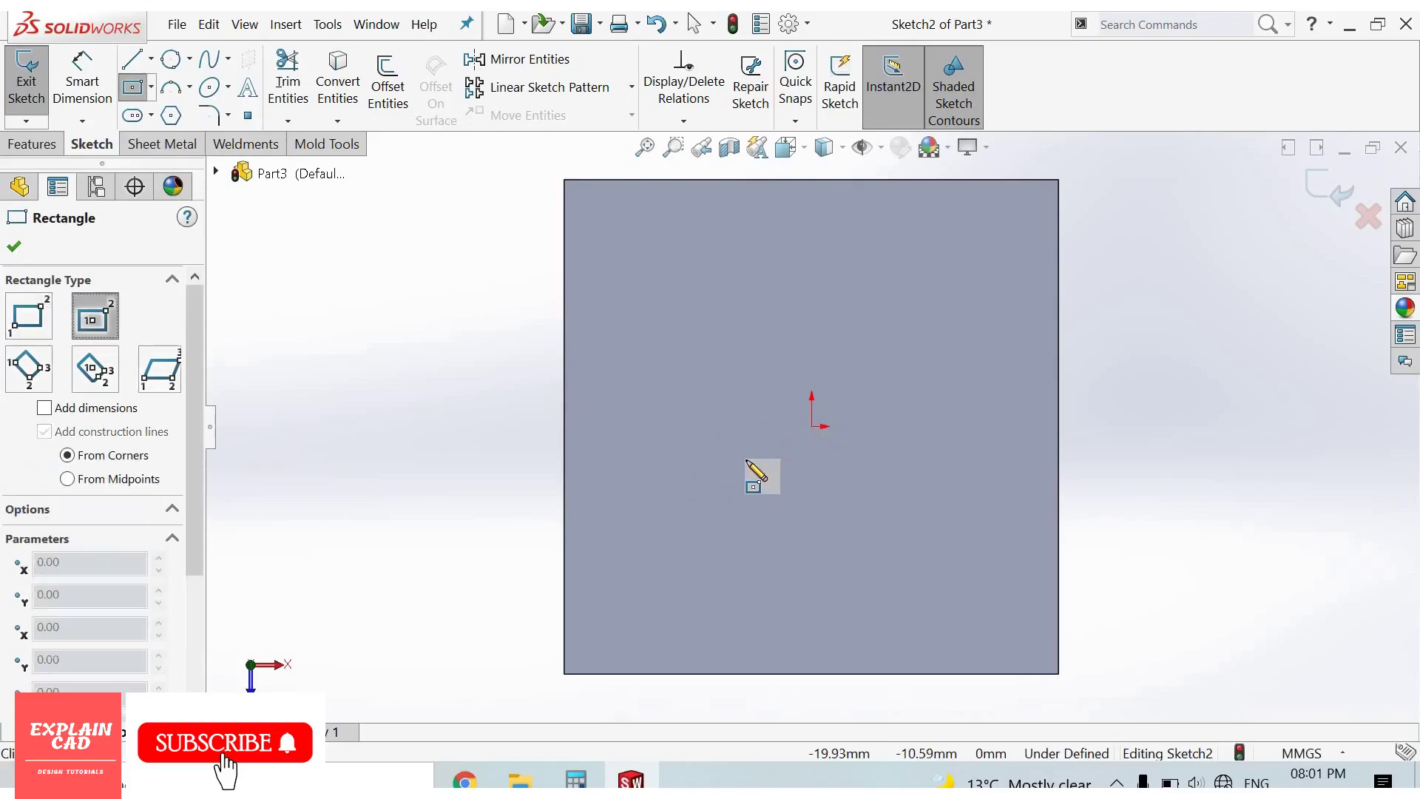
pyautogui.write('75')
pyautogui.press('Tab')
pyautogui.write('50')
pyautogui.press('Return')
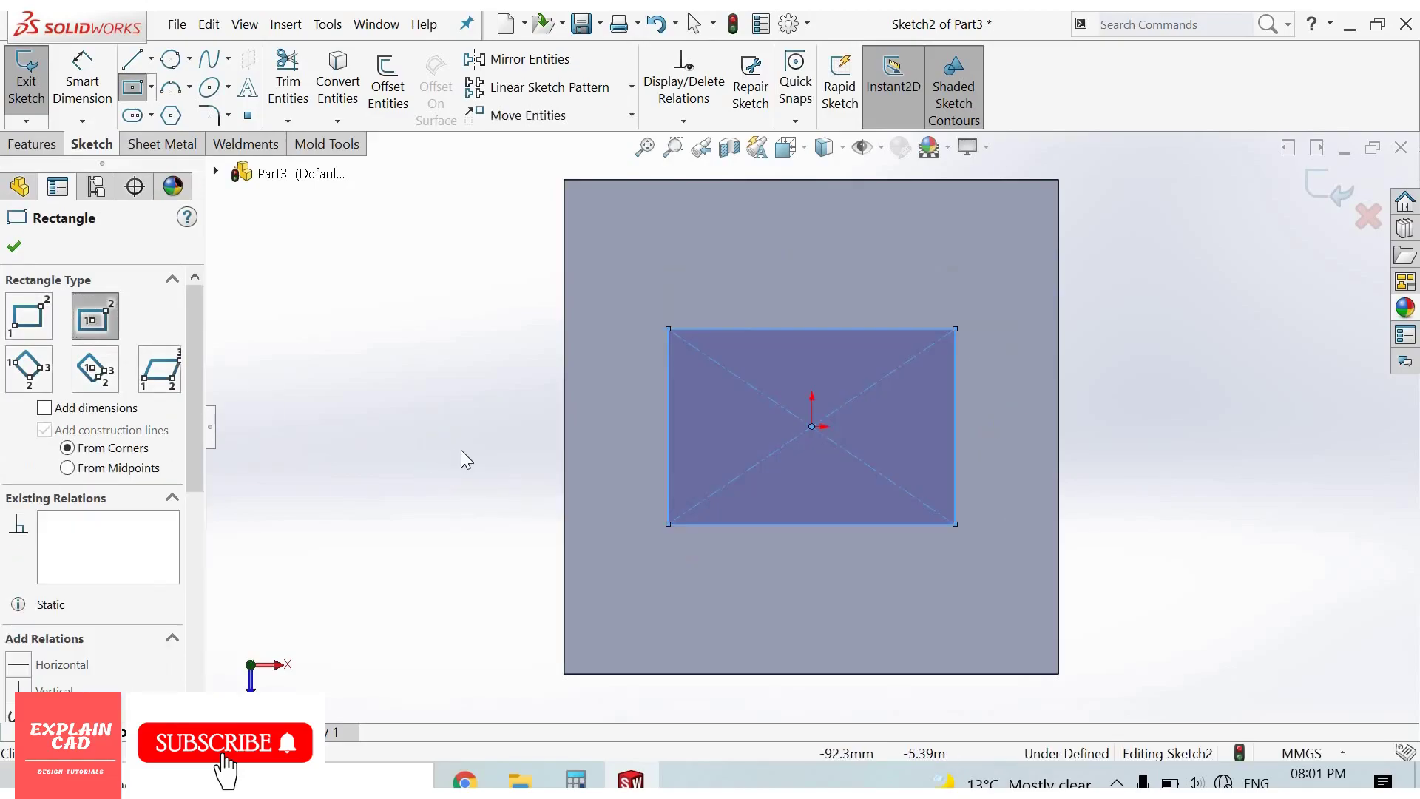
pyautogui.rightClick(460, 450)
pyautogui.press('Escape')
pyautogui.press('Escape')
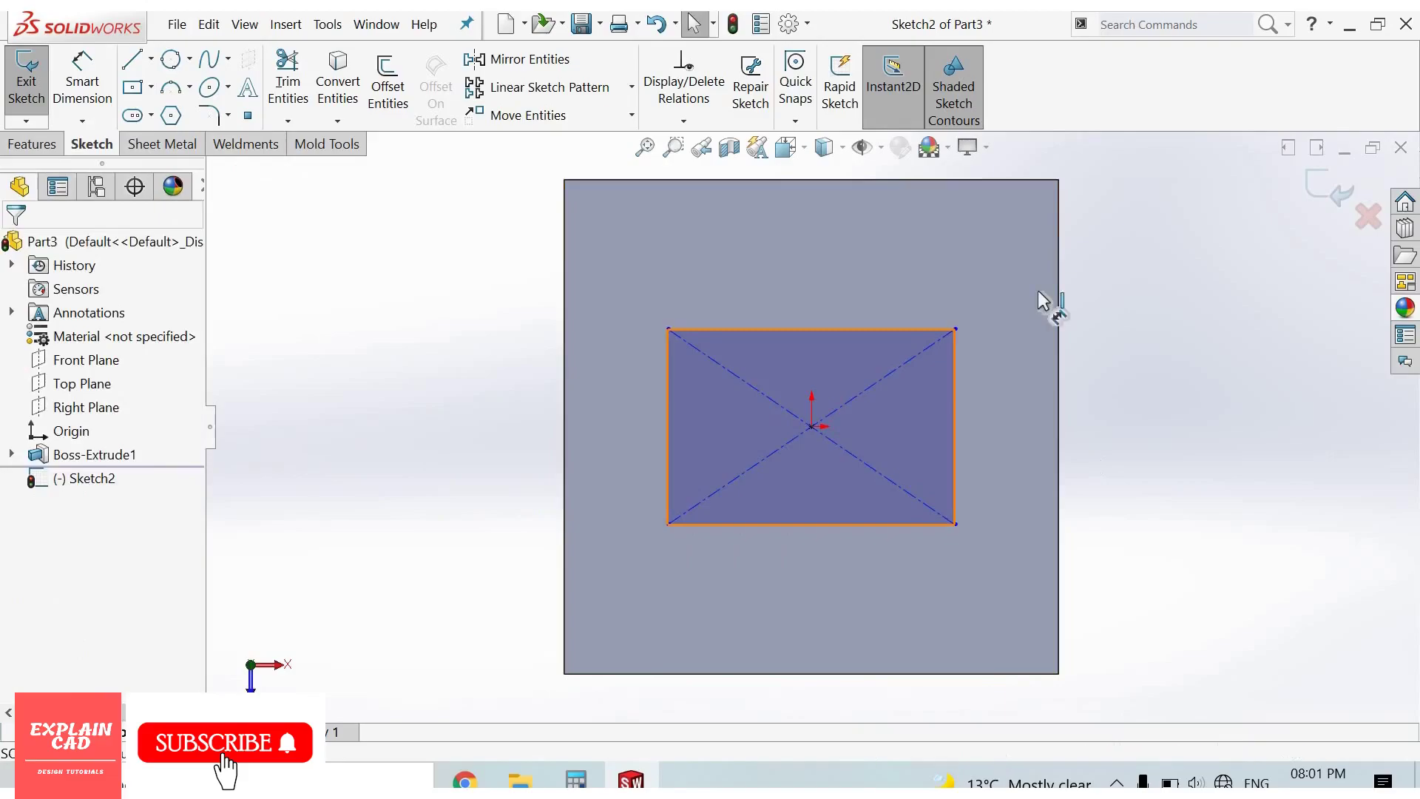
# Dimension the inner square to 50 × 50 mm, exit the sketch, and view isometrically
pyautogui.moveTo(864, 325); pyautogui.dragTo(863, 312, button='right')
pyautogui.click(864, 312)
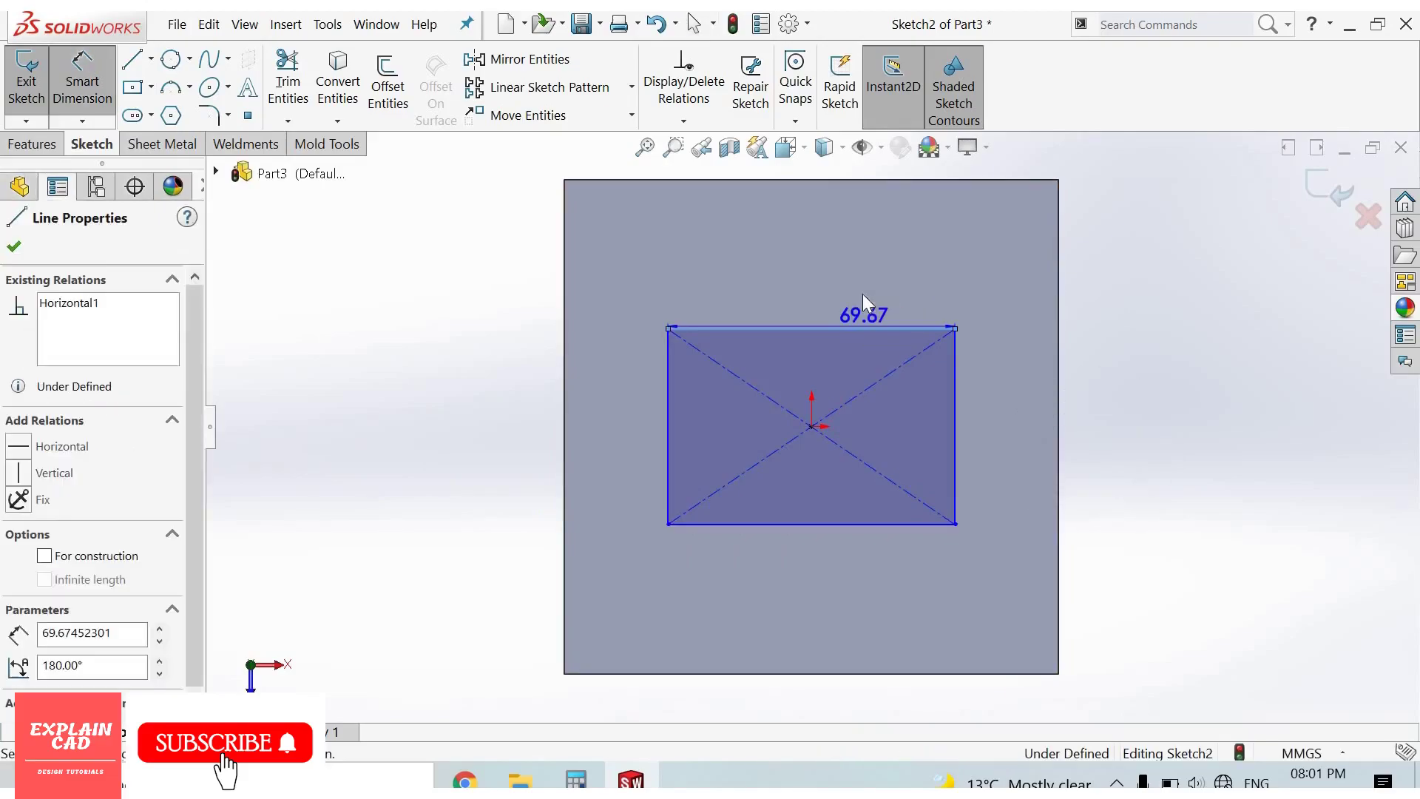
pyautogui.click(863, 293)
pyautogui.write('5')
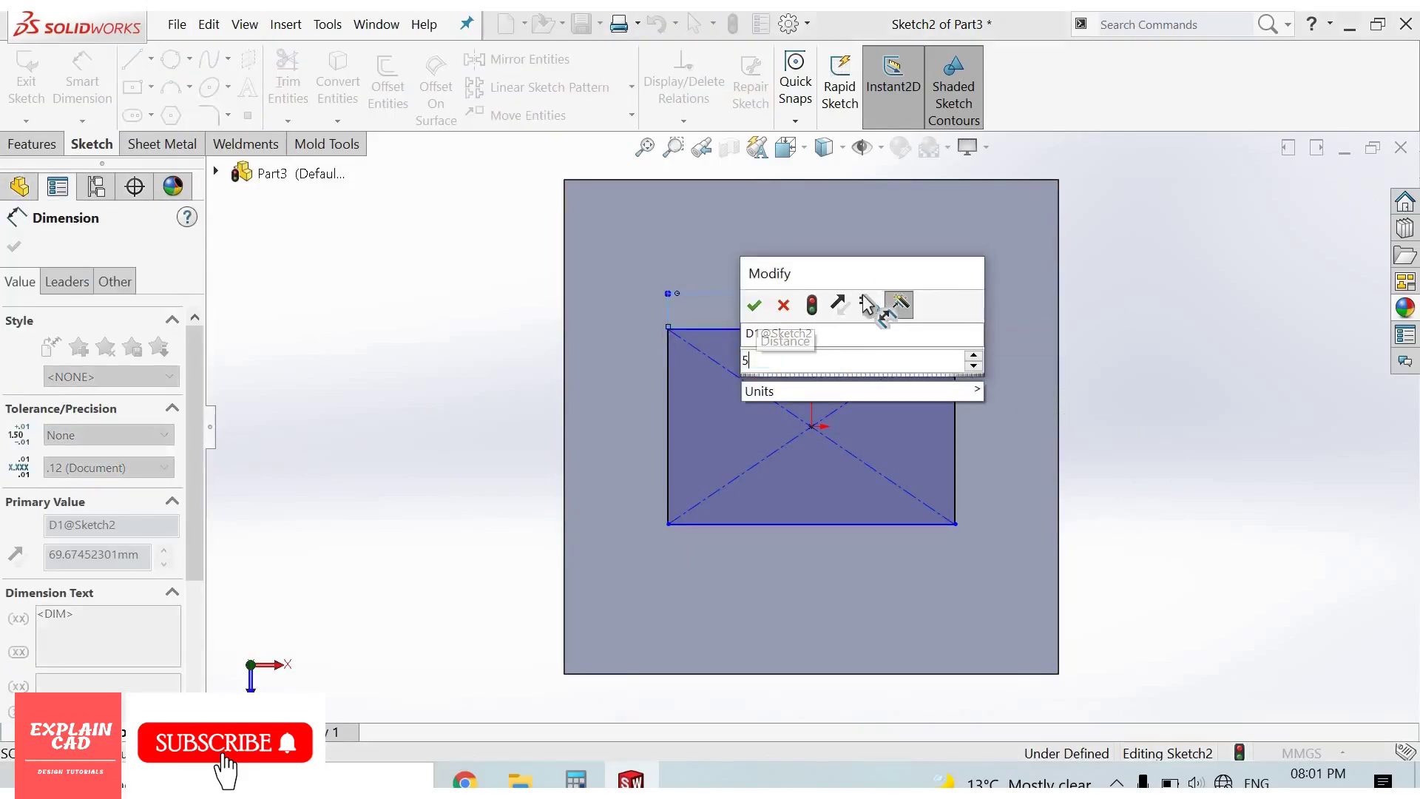
pyautogui.write('0')
pyautogui.press('Return')
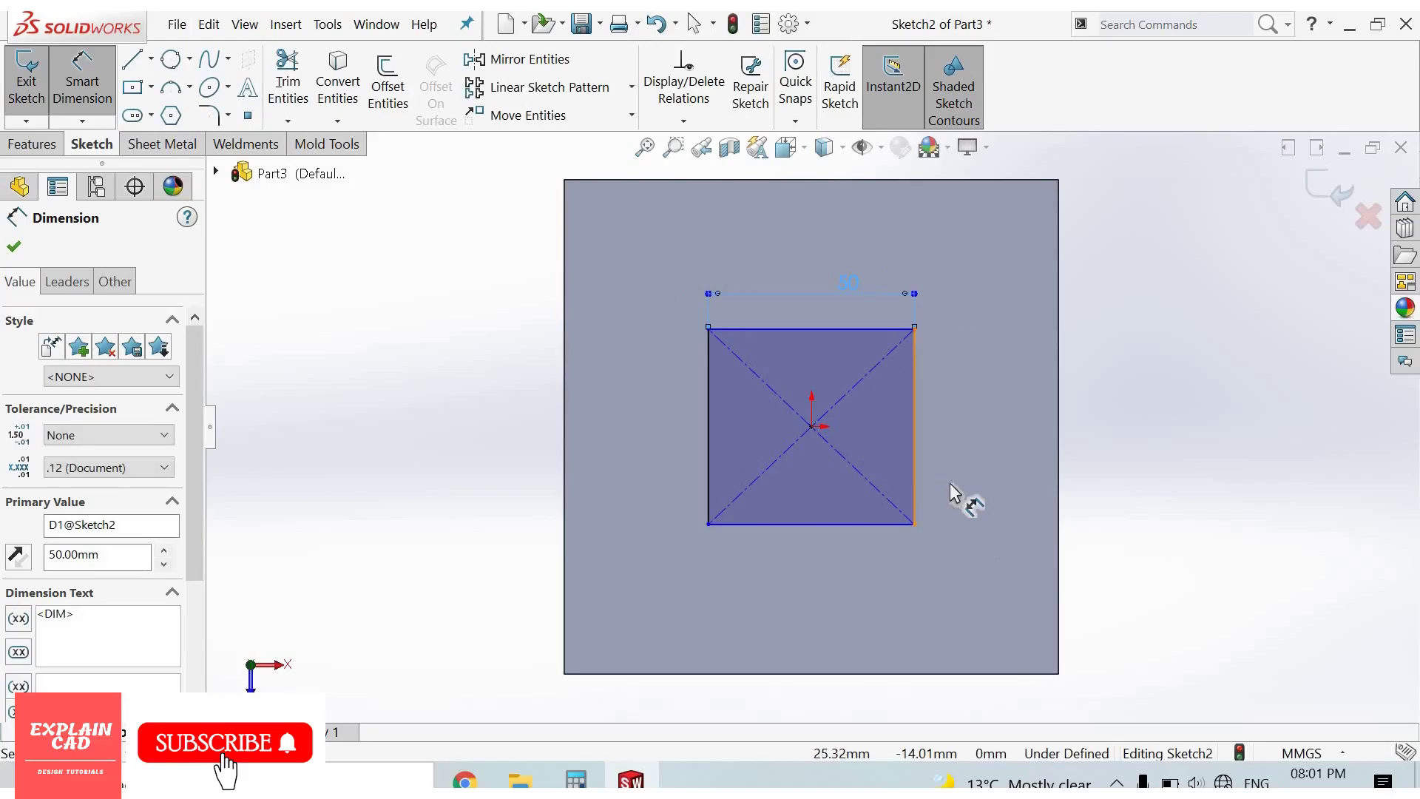
pyautogui.click(919, 496)
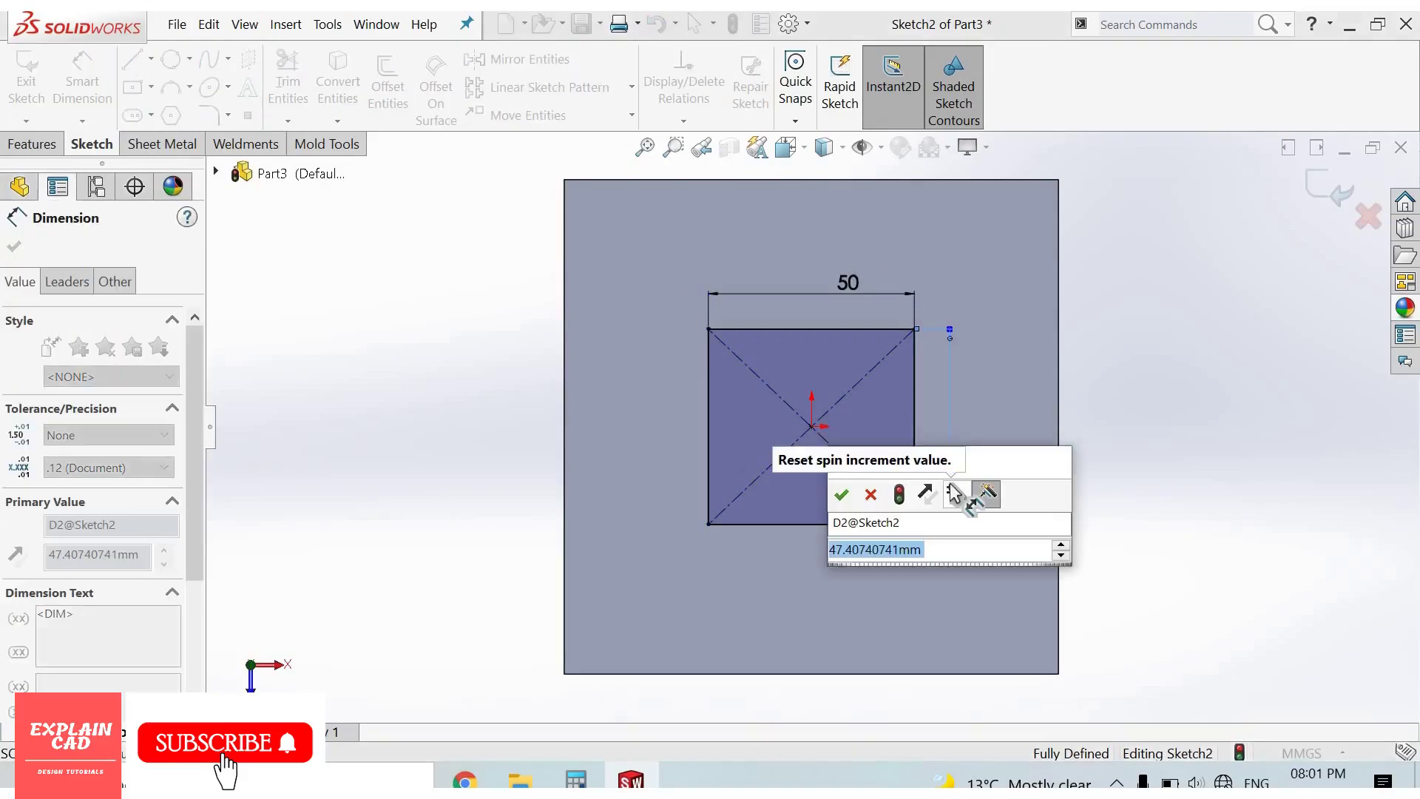
pyautogui.write('50')
pyautogui.press('Return')
pyautogui.click(1319, 192)
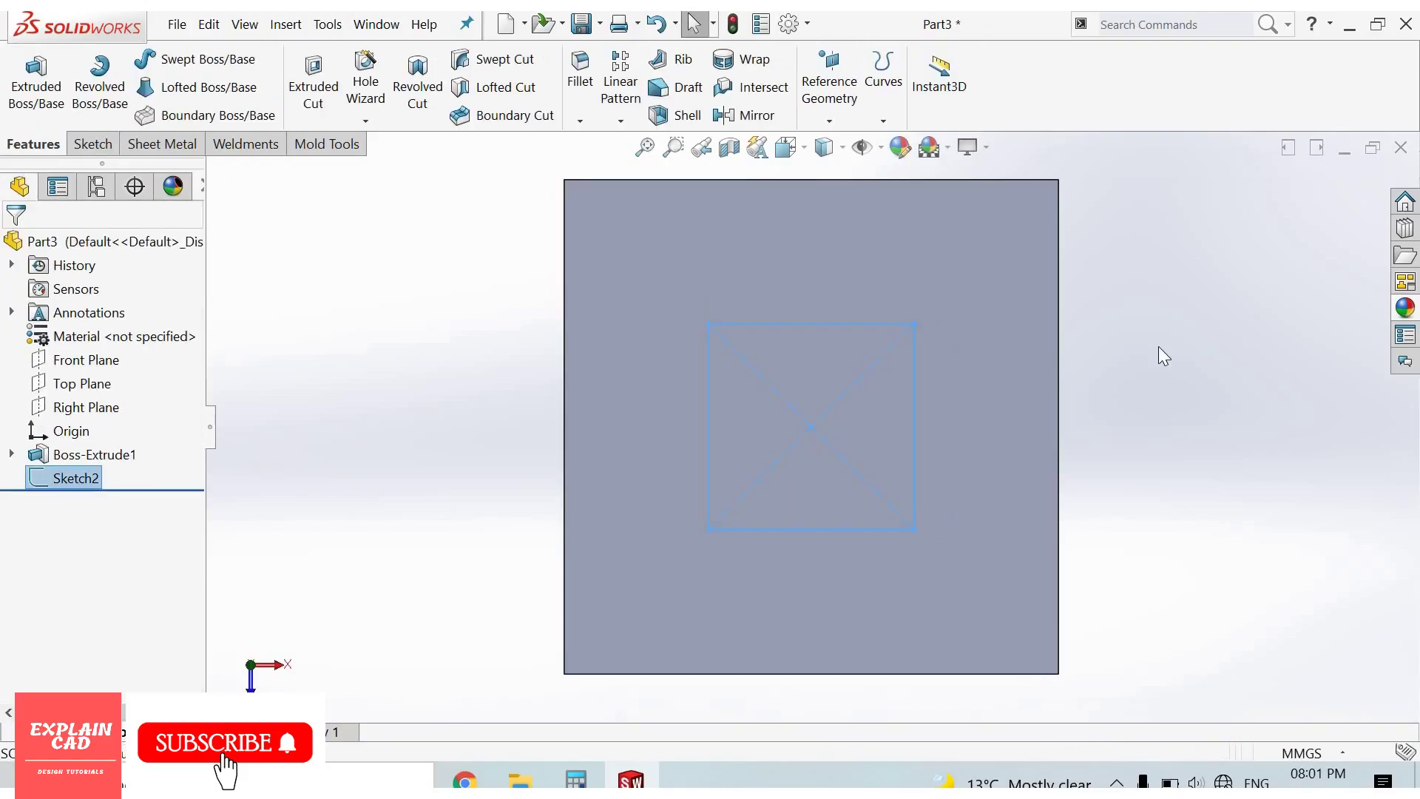
pyautogui.hotkey('ctrl', '7')
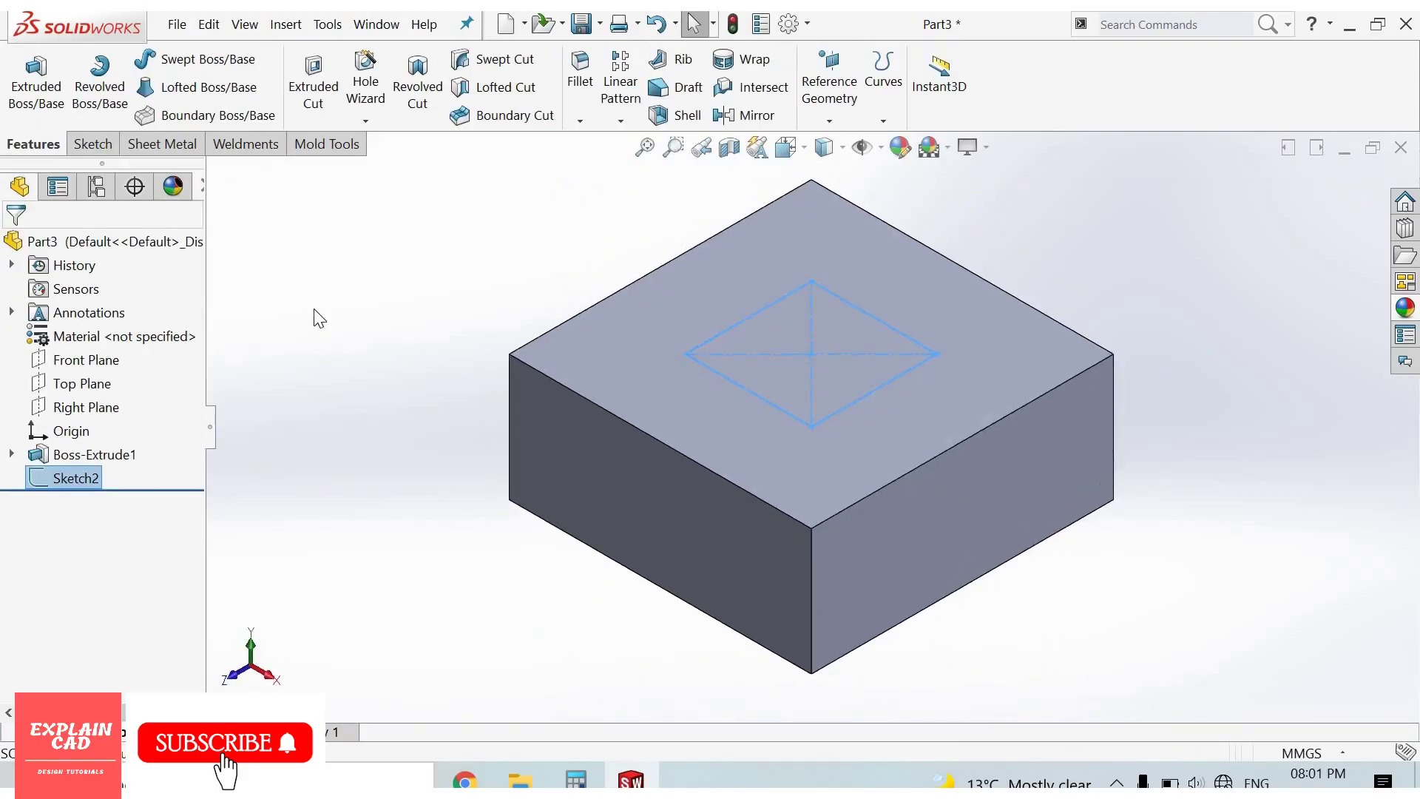
# Start an Extruded Cut with reversed direction and 50 mm depth
pyautogui.click(305, 85)
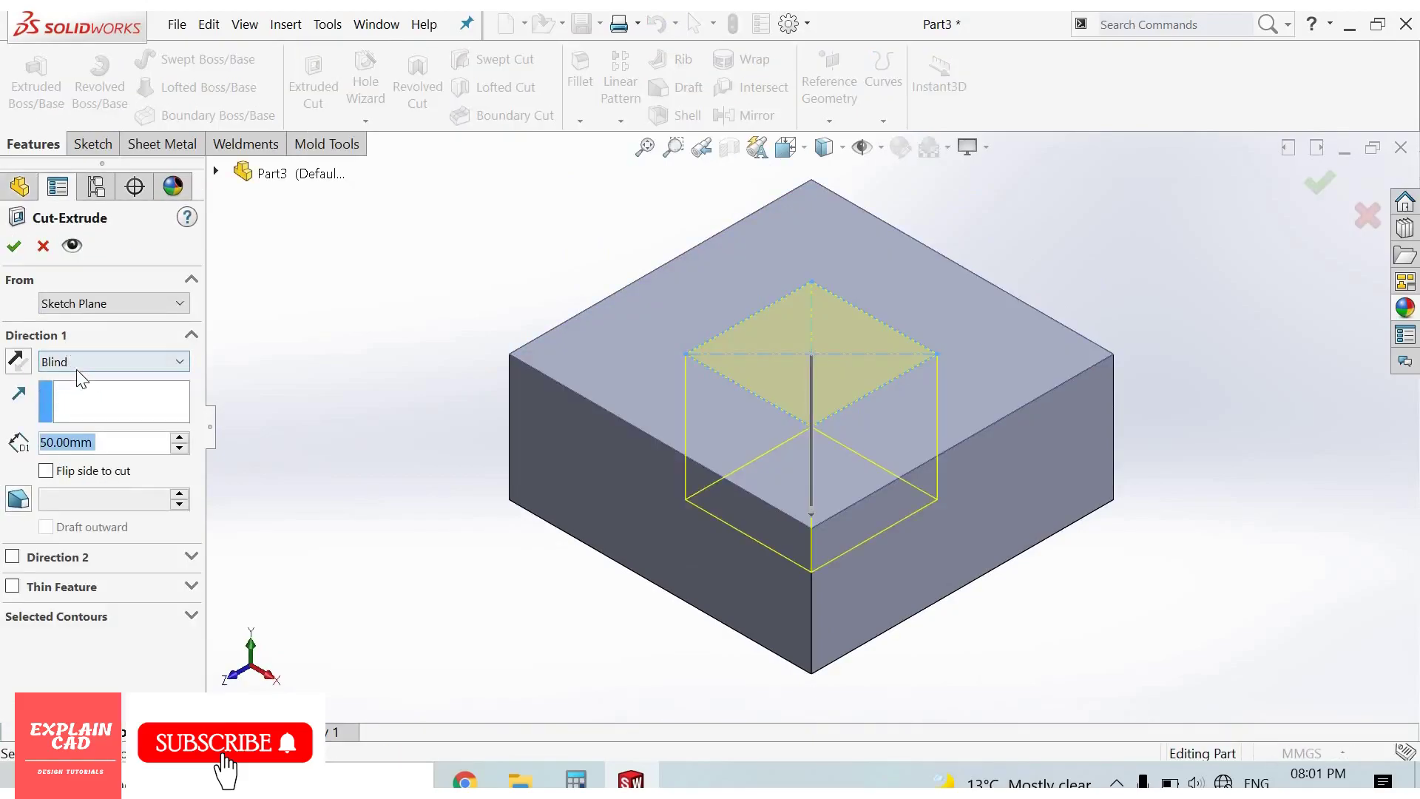
pyautogui.click(16, 362)
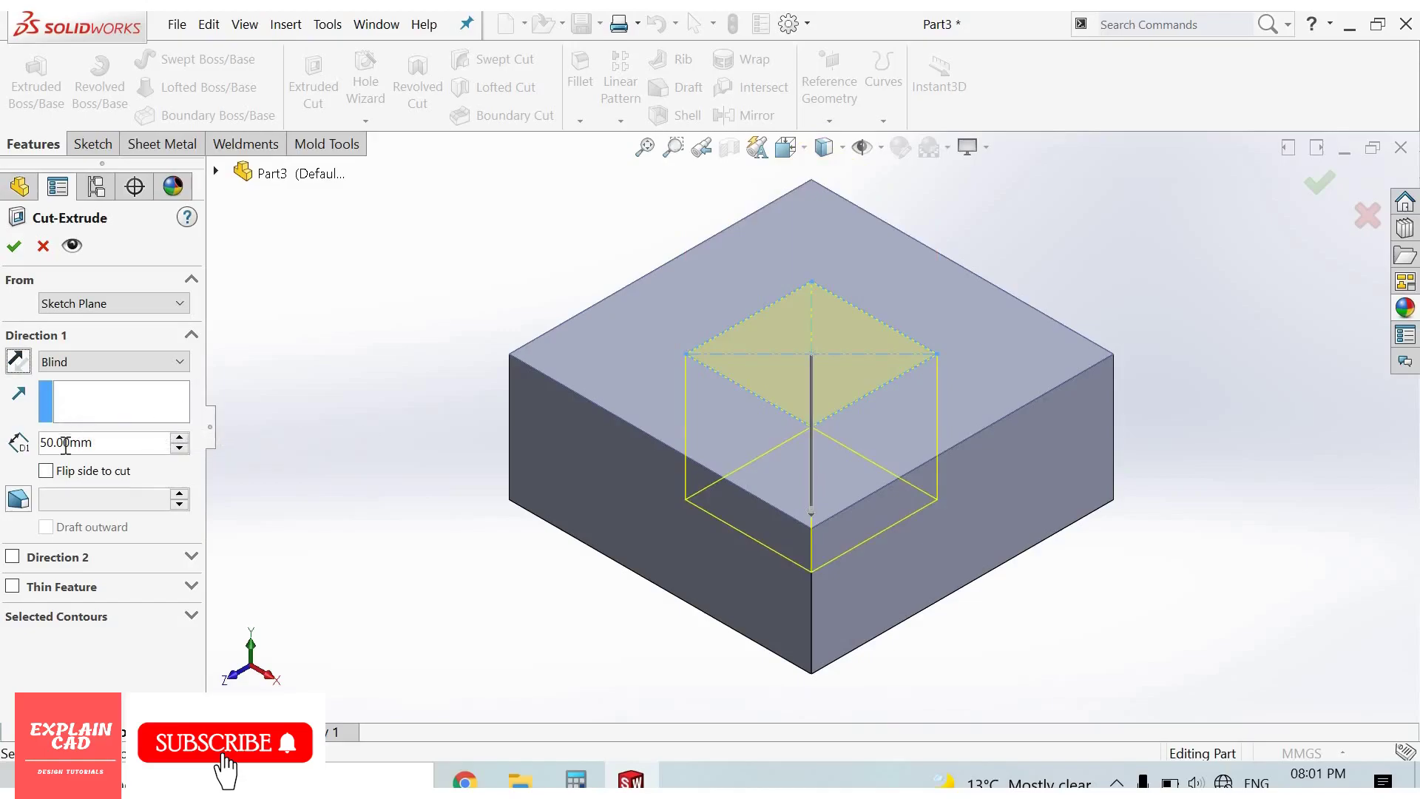
pyautogui.click(129, 446)
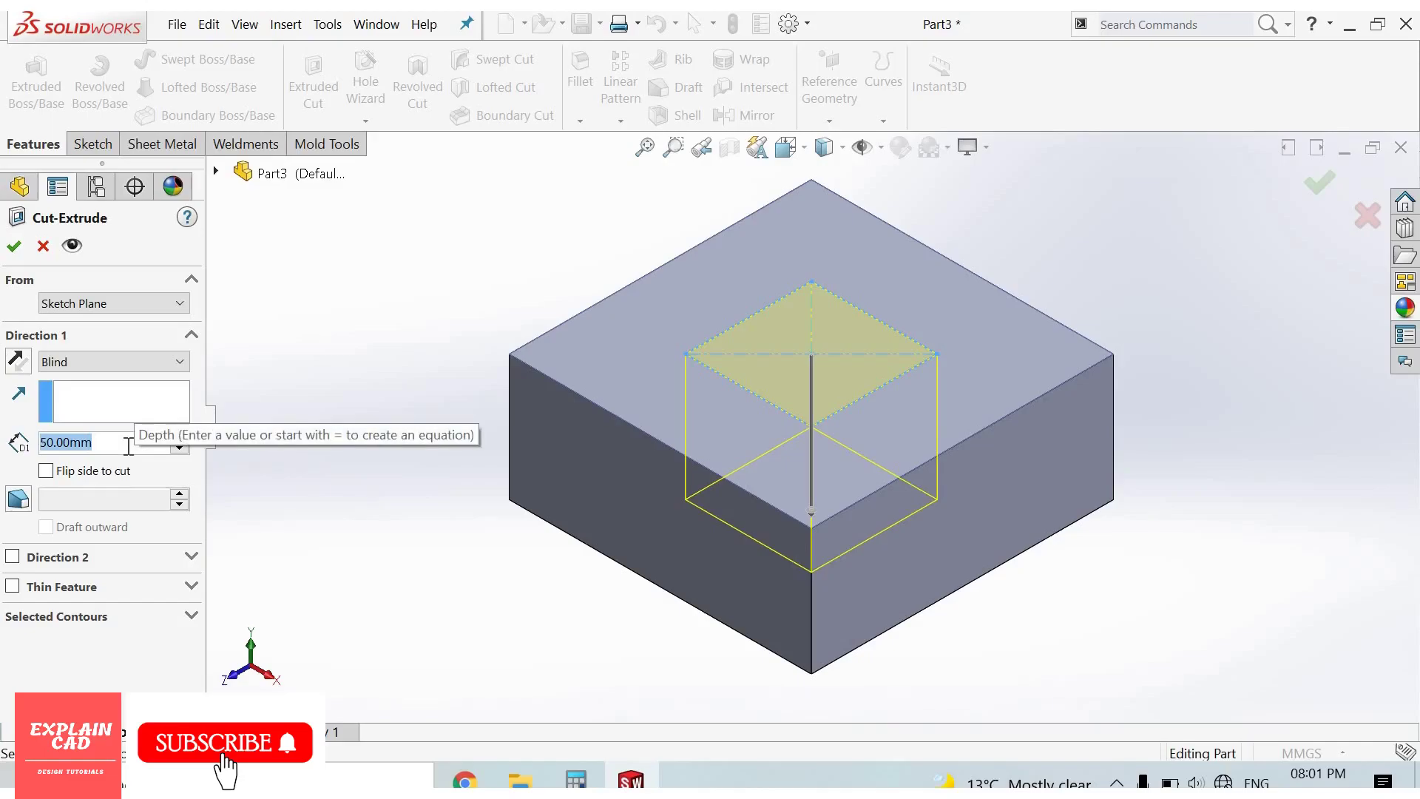
pyautogui.write('5')
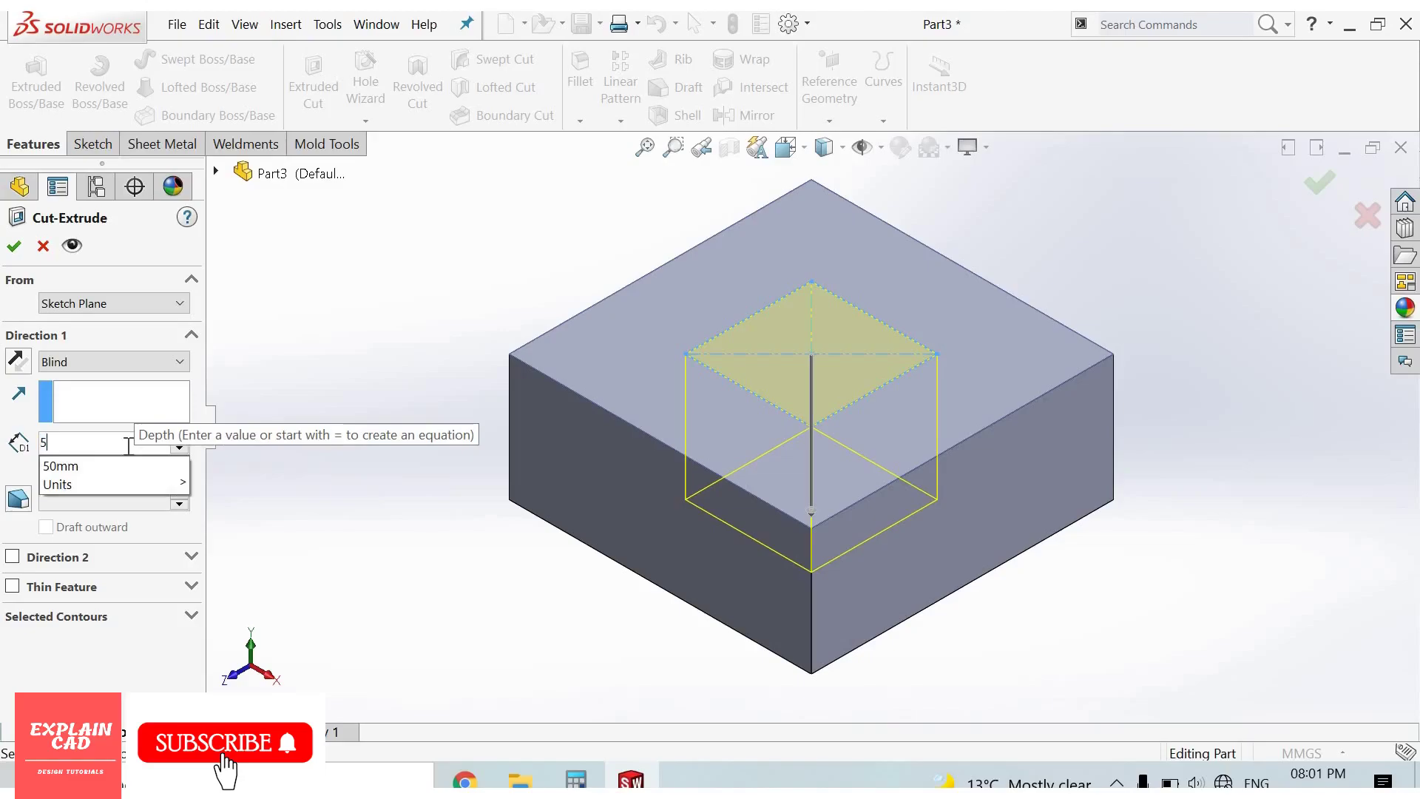
pyautogui.write('0')
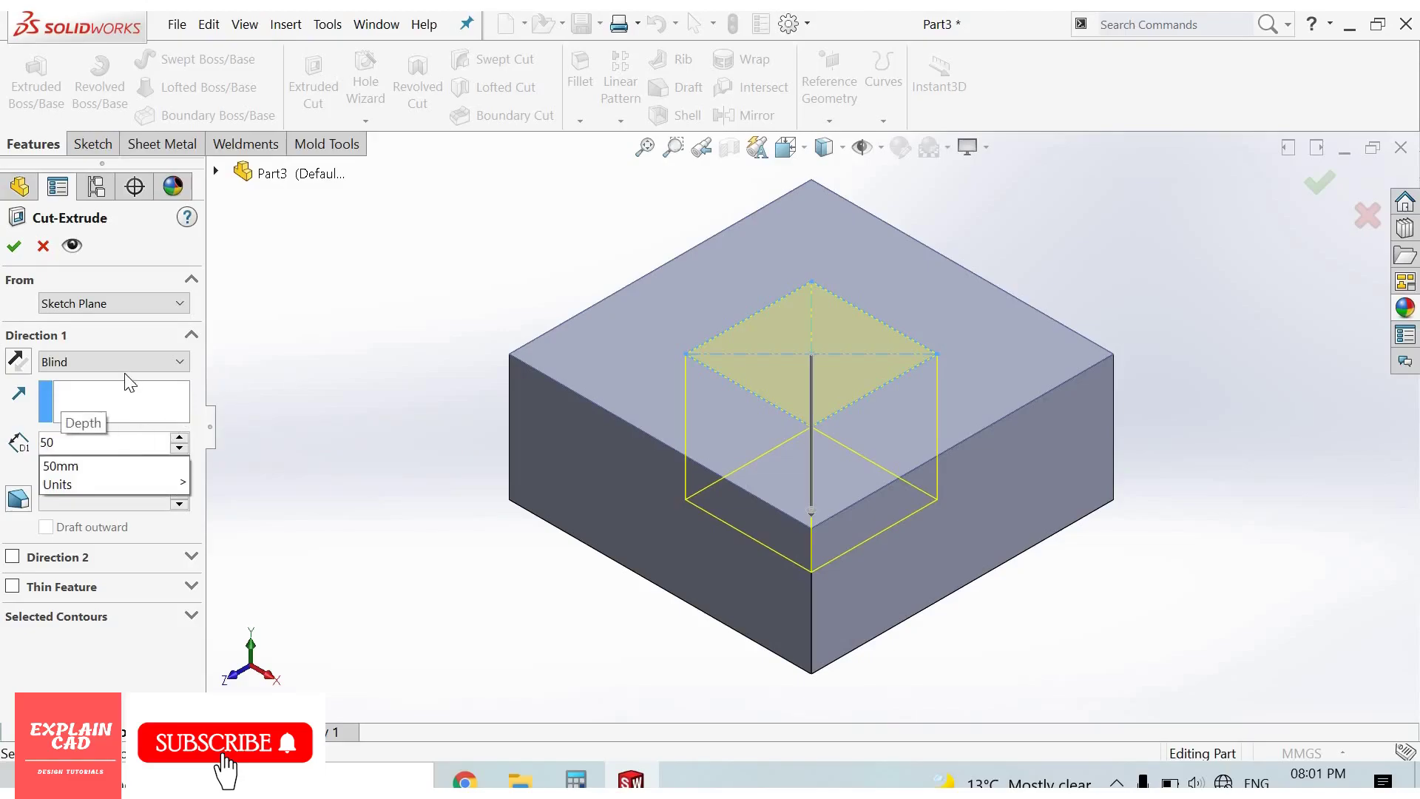
pyautogui.press('Return')
# Try the Through All and Through All - Both end conditions
pyautogui.click(127, 367)
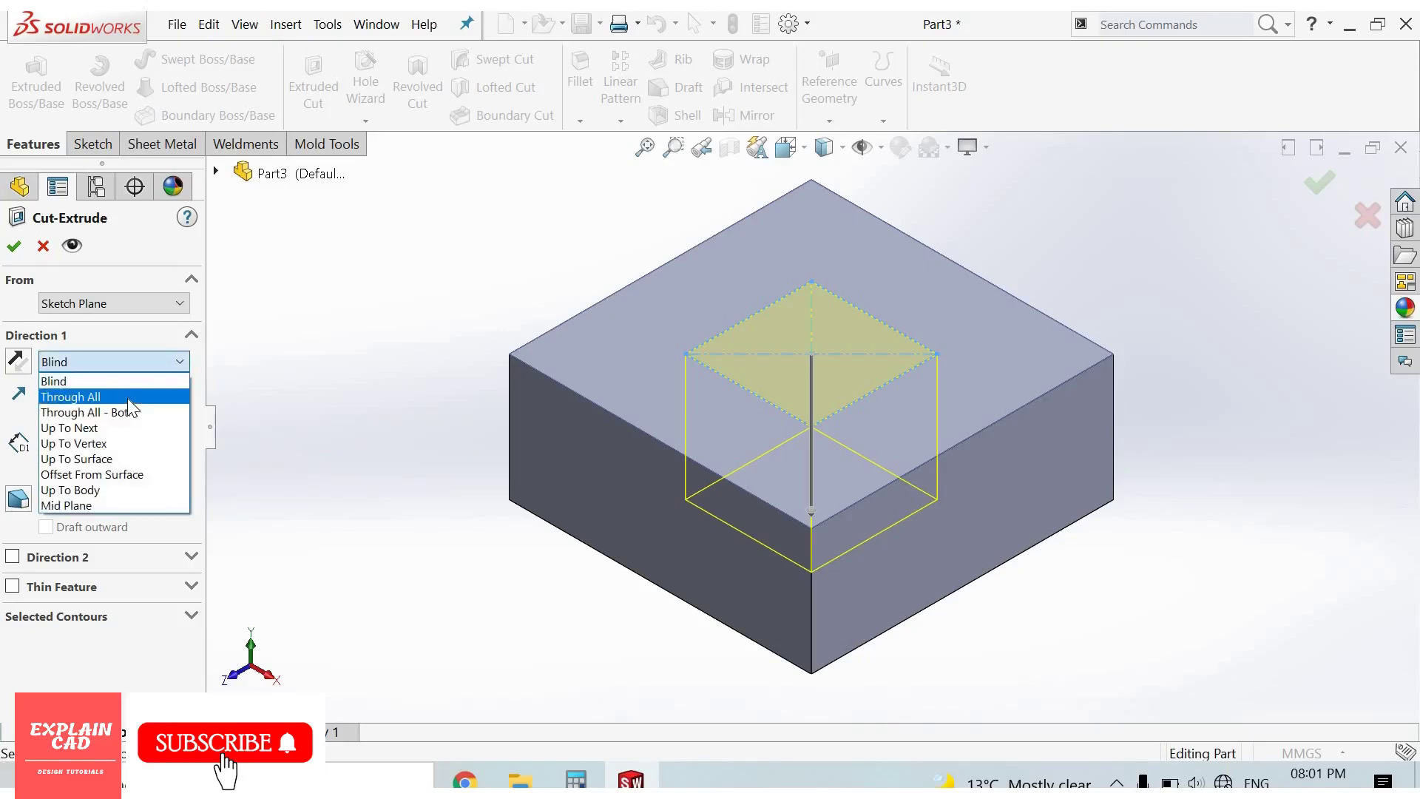
pyautogui.click(128, 399)
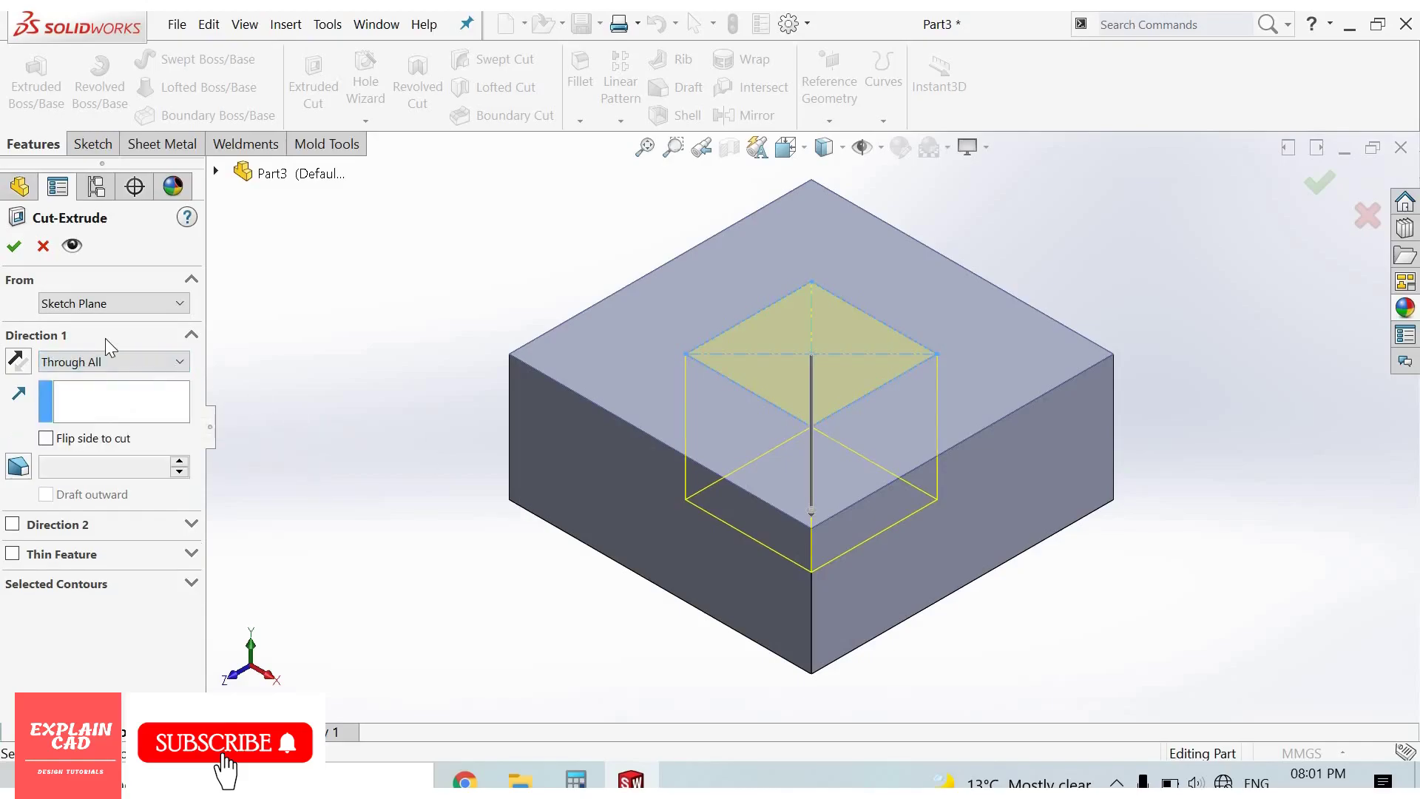
pyautogui.moveTo(561, 453); pyautogui.dragTo(713, 343, button='middle')
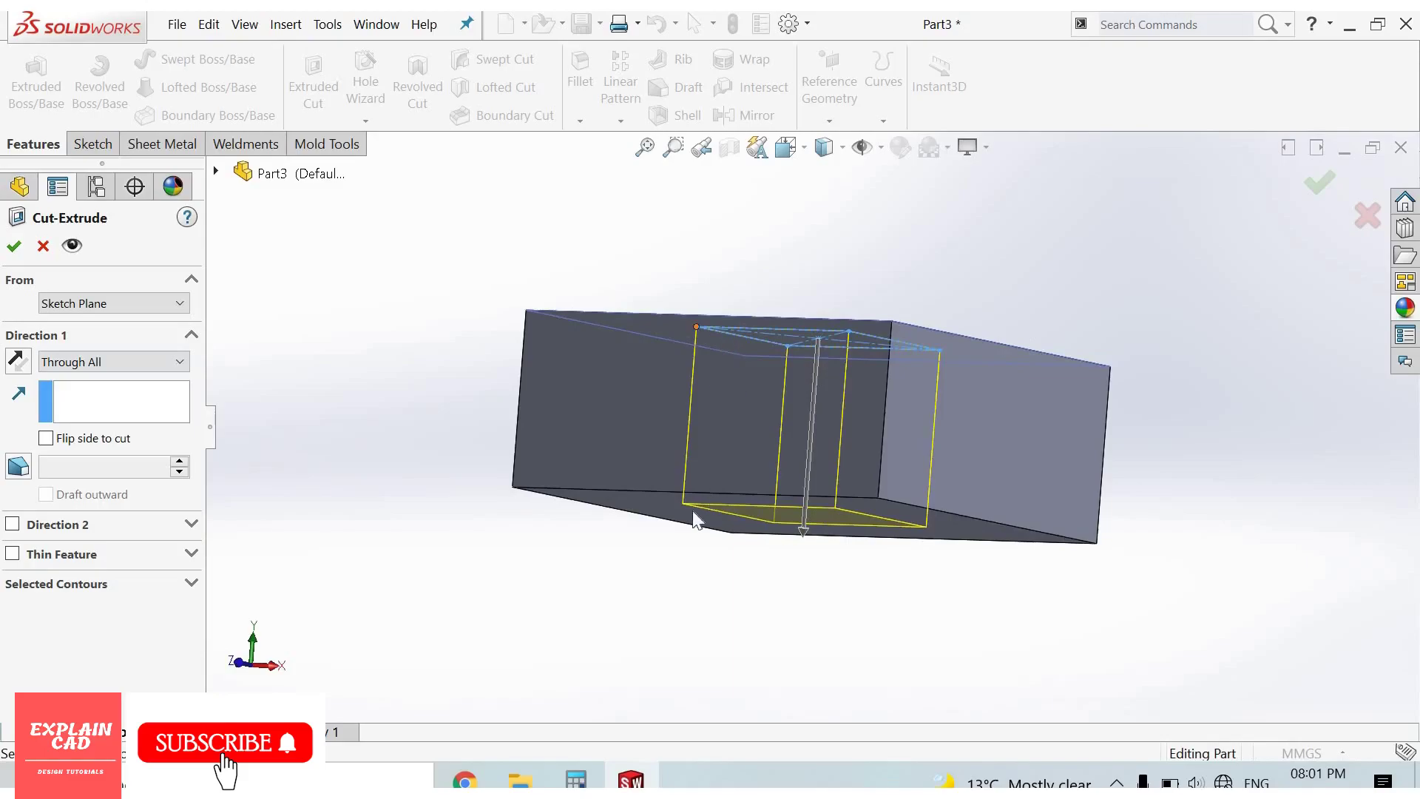
pyautogui.click(162, 362)
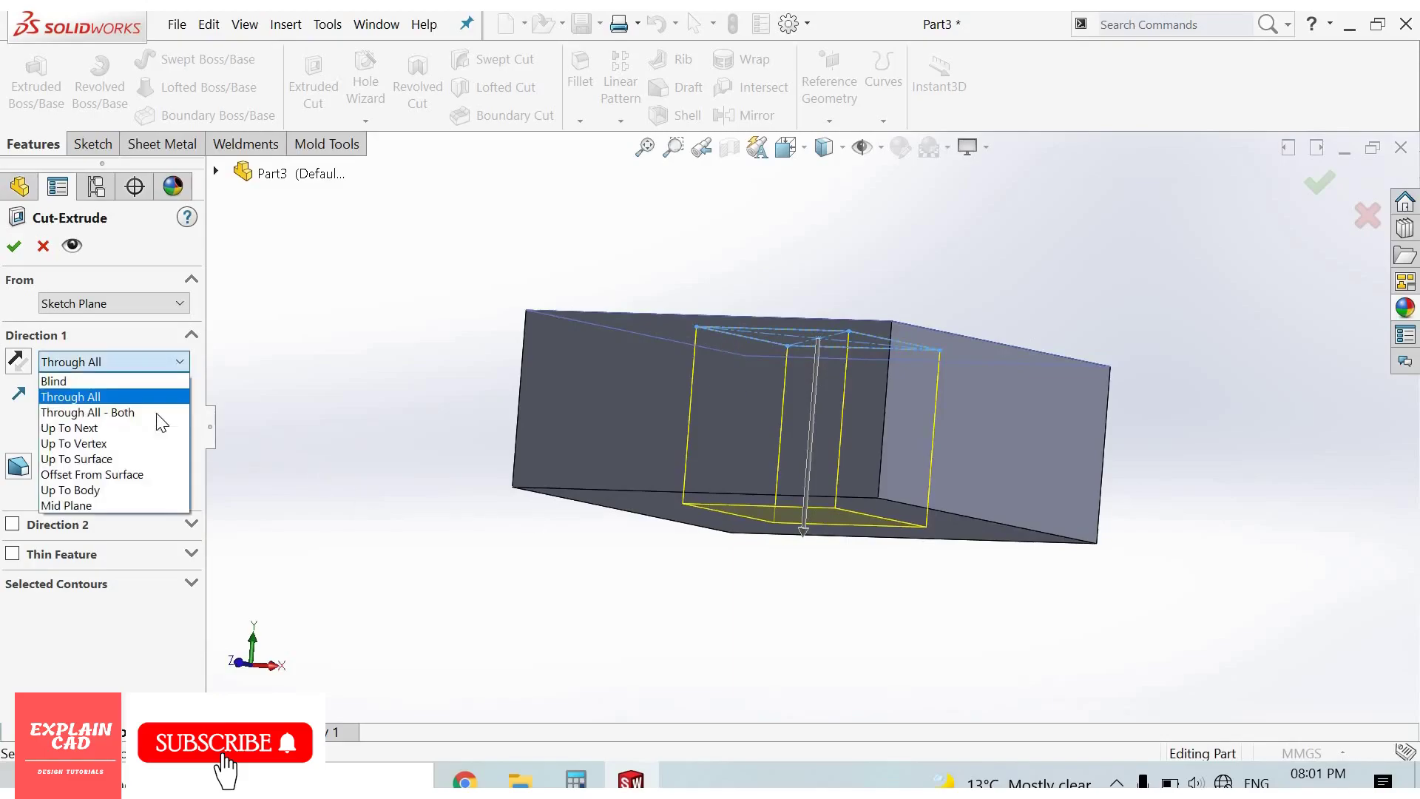
pyautogui.click(477, 360)
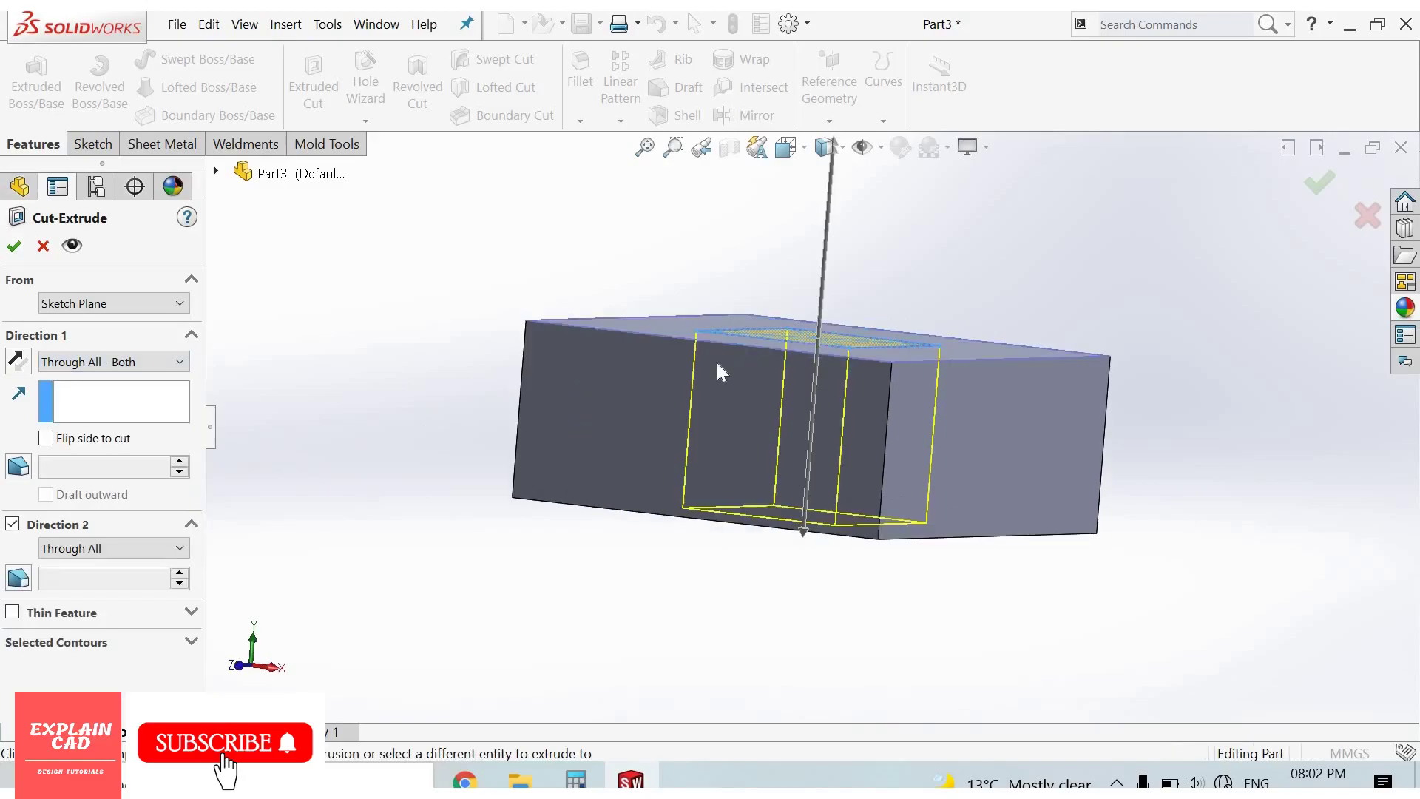
pyautogui.moveTo(717, 363); pyautogui.dragTo(793, 348, button='middle')
pyautogui.scroll(3, 804, 353)
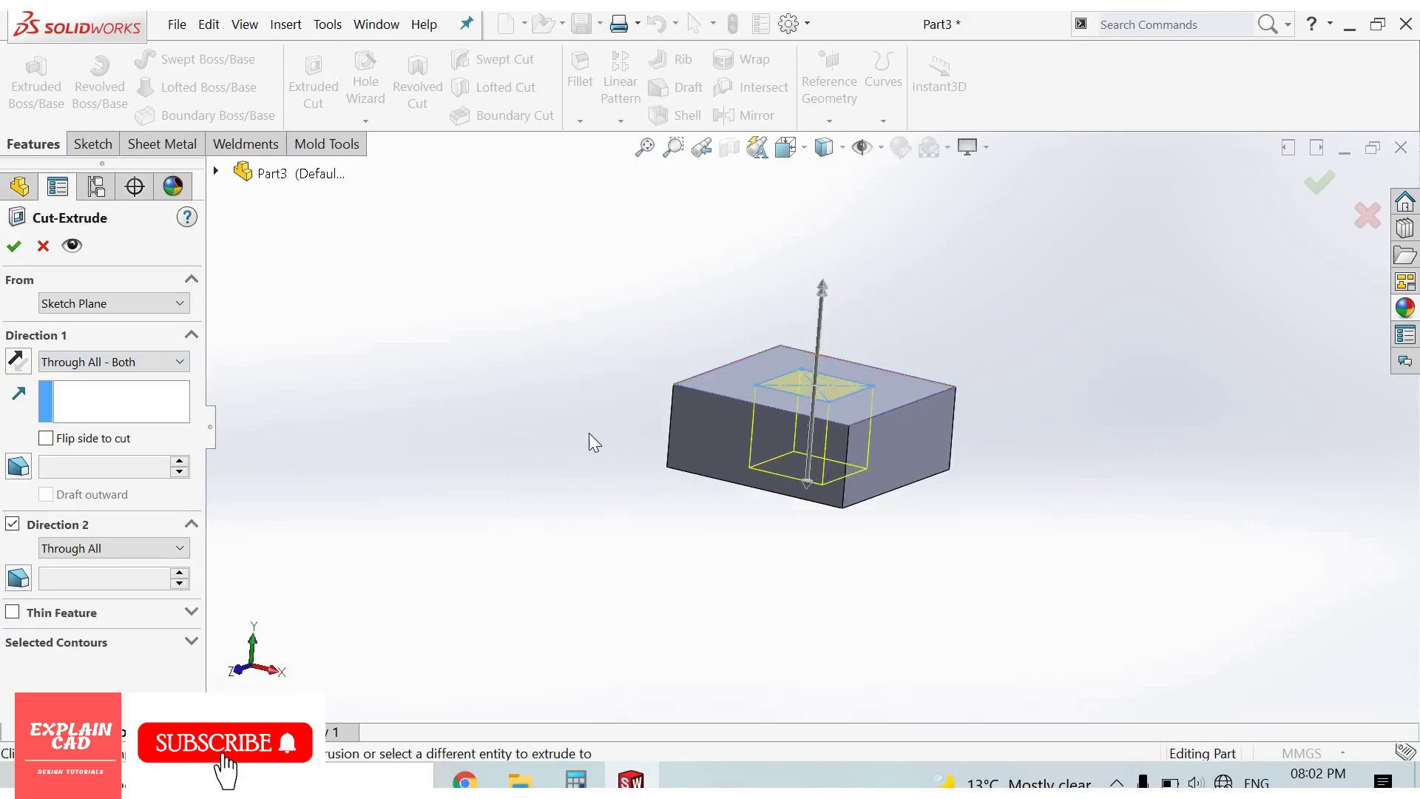
# Switch the end condition to Up To Next and inspect the preview
pyautogui.click(155, 363)
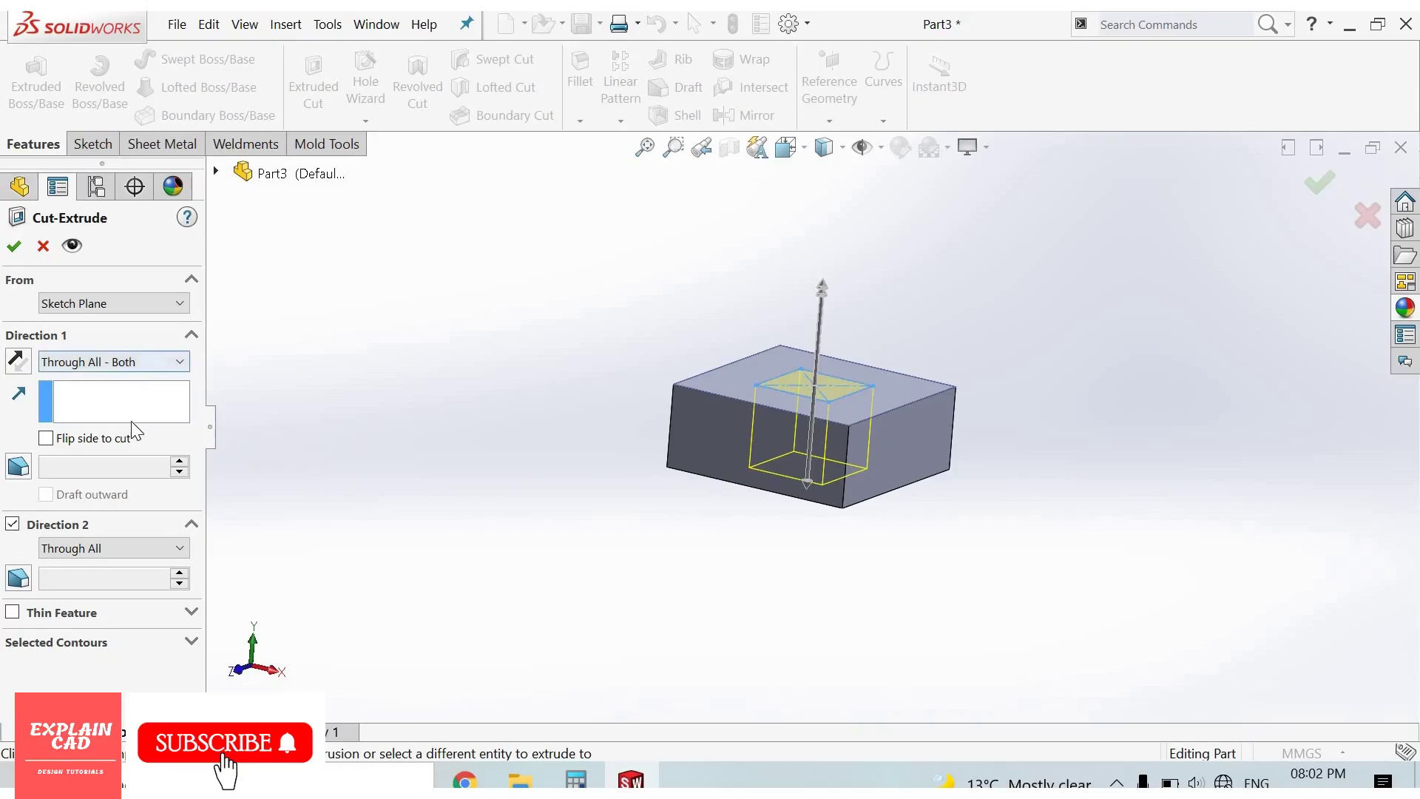
pyautogui.press('Return')
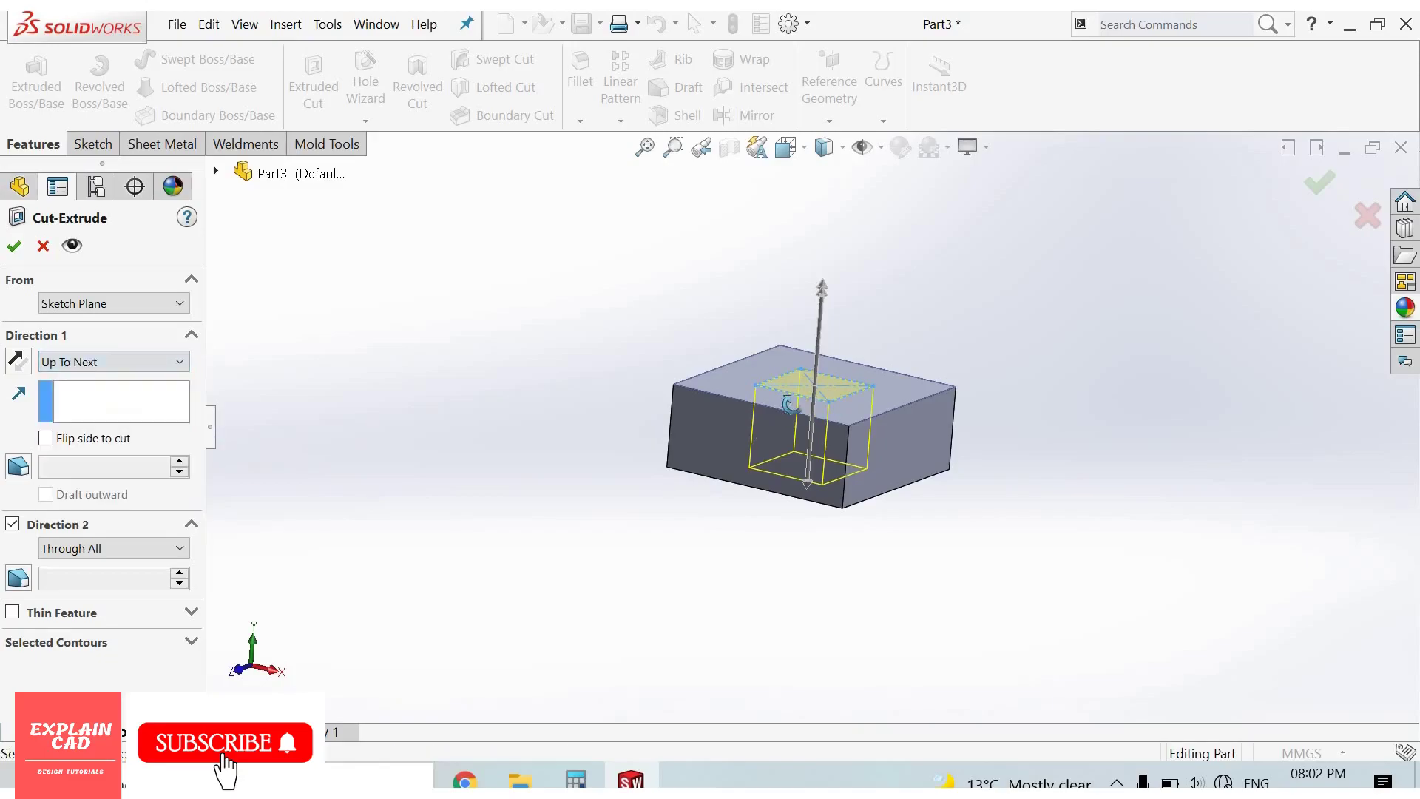
pyautogui.moveTo(800, 395)
pyautogui.mouseDown(button='middle')
pyautogui.moveTo(856, 349)
pyautogui.moveTo(758, 295)
pyautogui.mouseUp(button='middle')
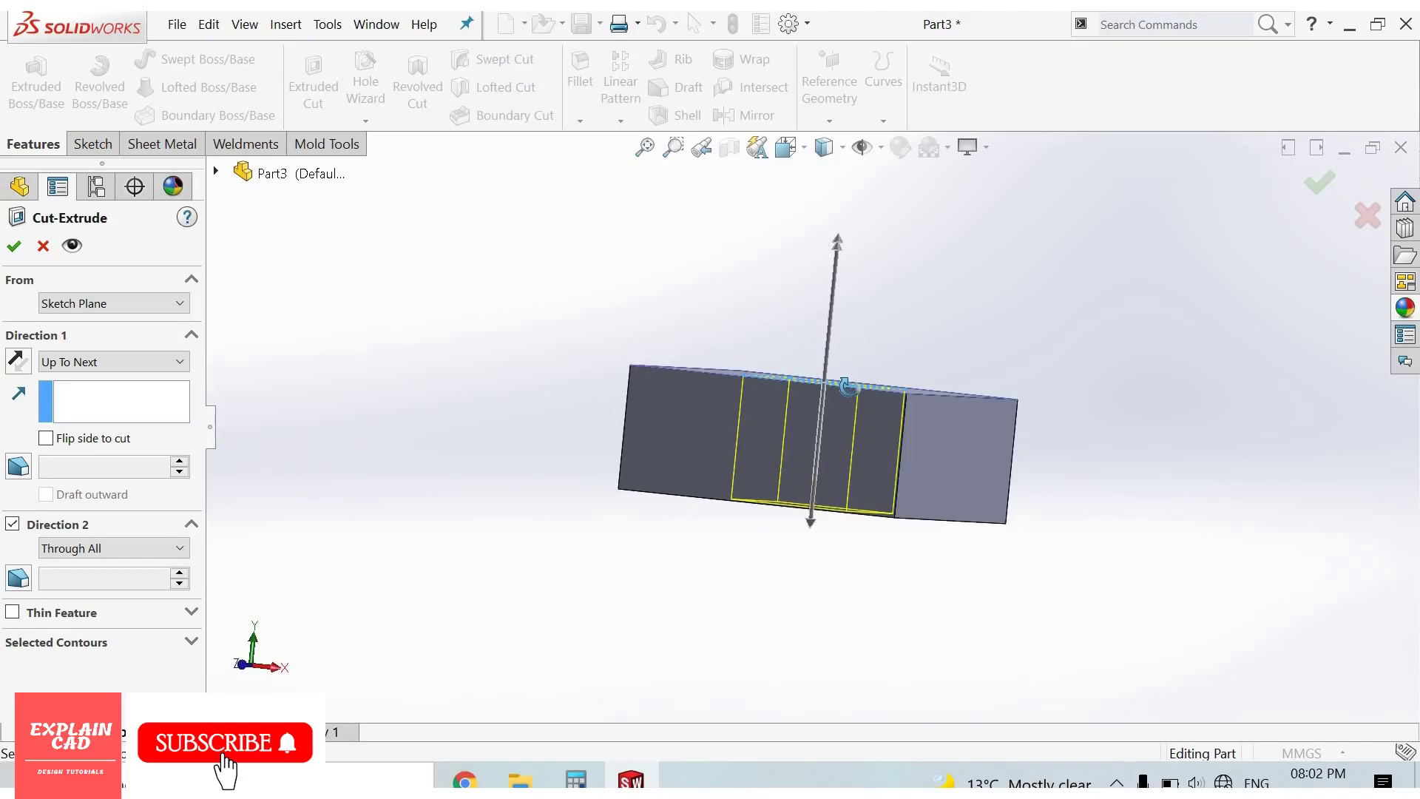
pyautogui.moveTo(851, 422); pyautogui.dragTo(826, 308, button='middle')
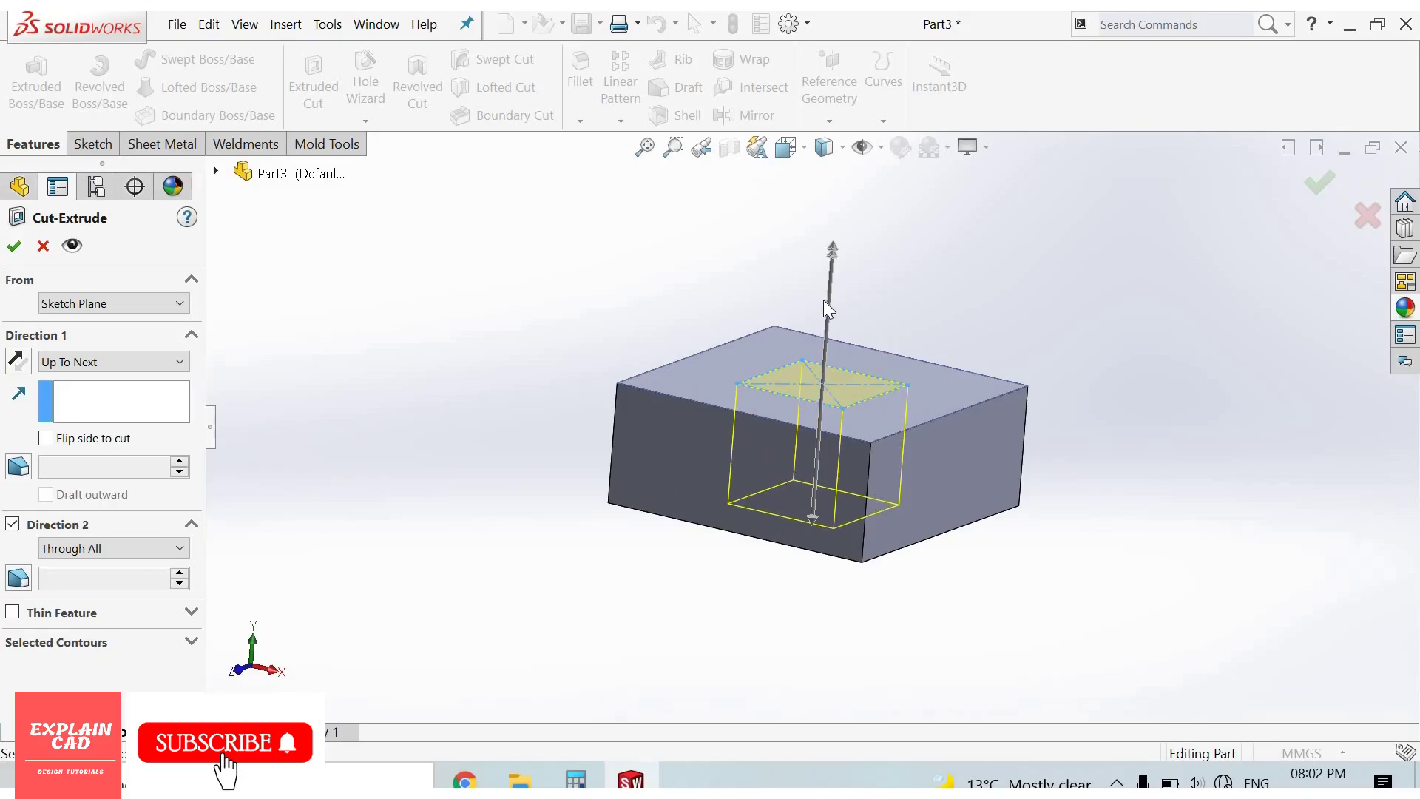
# Try the Up To Vertex, Up To Surface and Offset From Surface end conditions
pyautogui.click(150, 365)
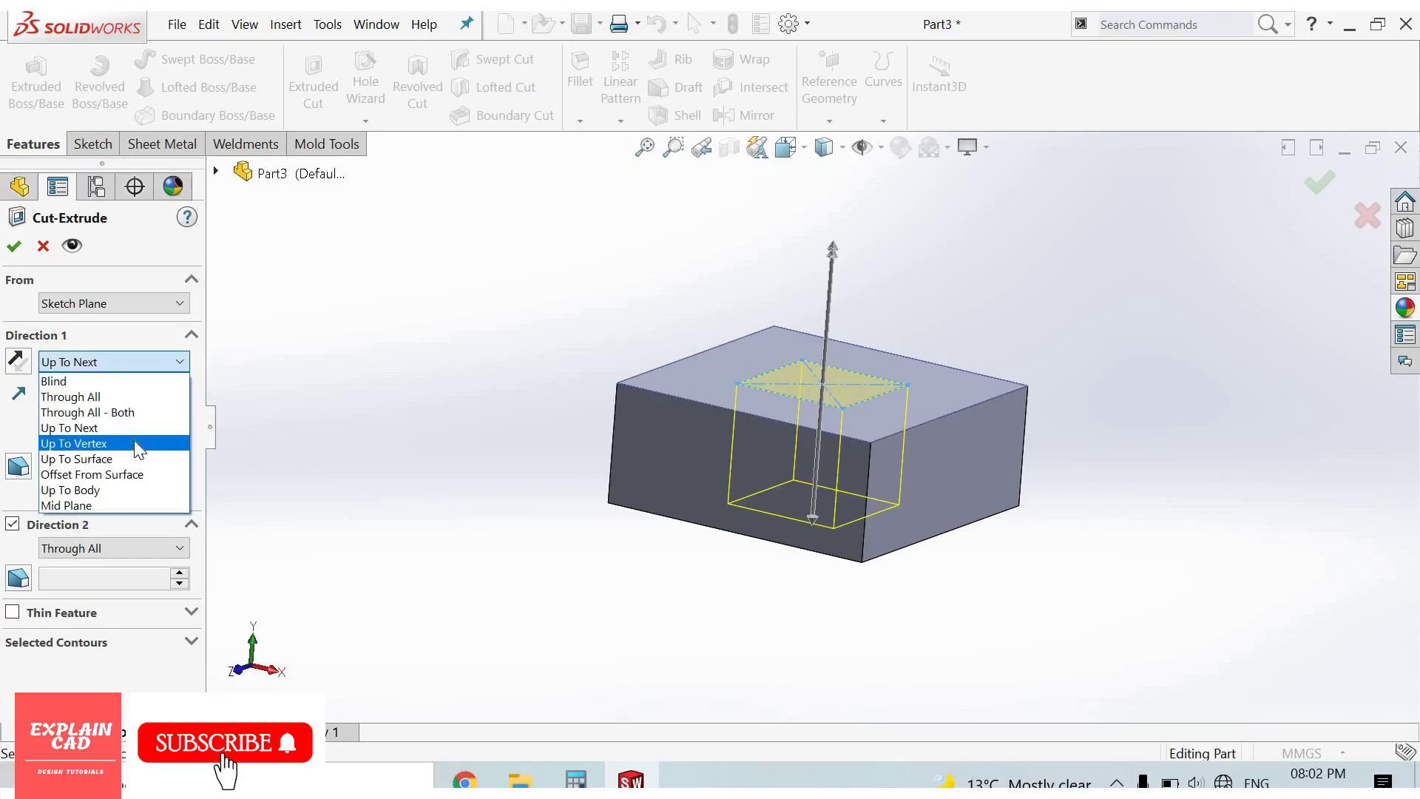
pyautogui.click(134, 361)
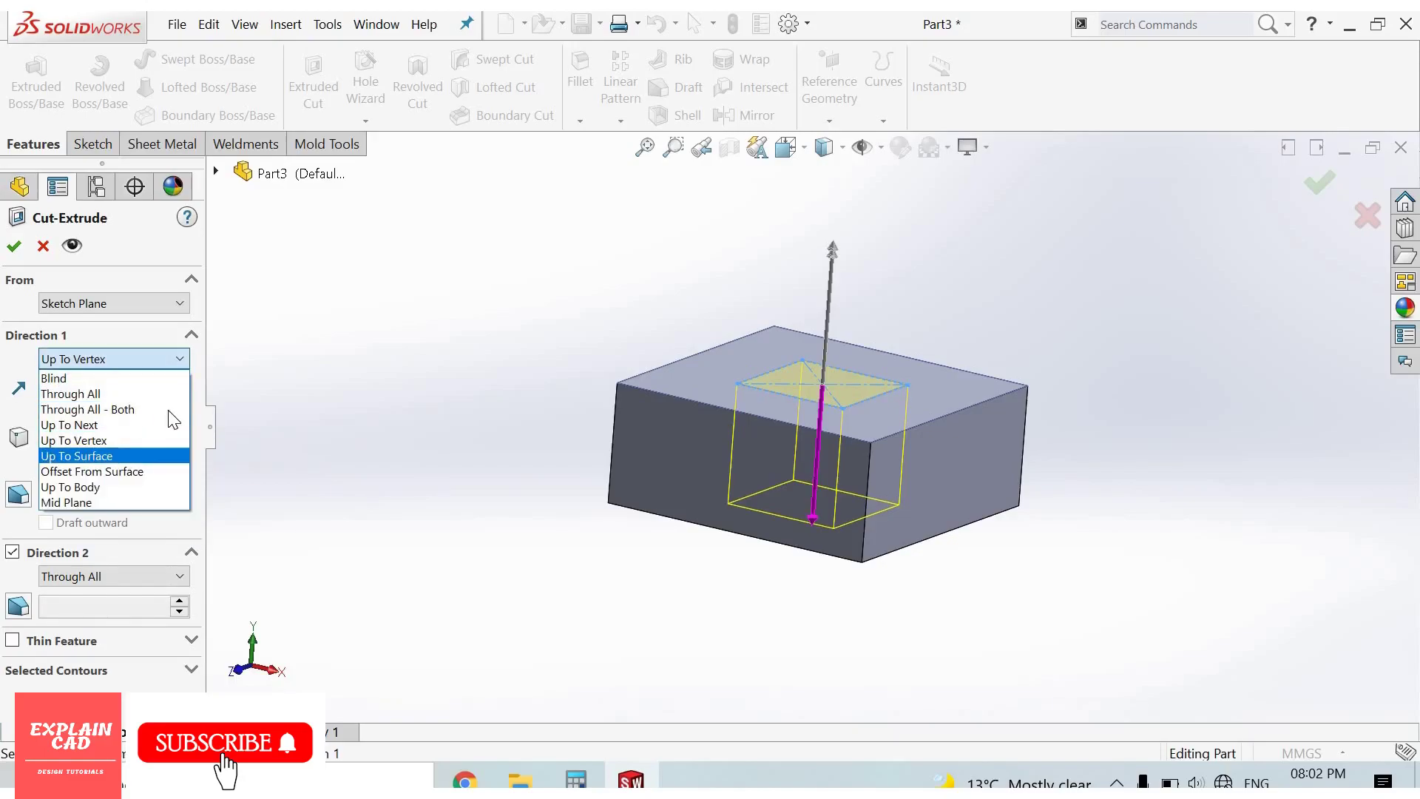
pyautogui.click(124, 455)
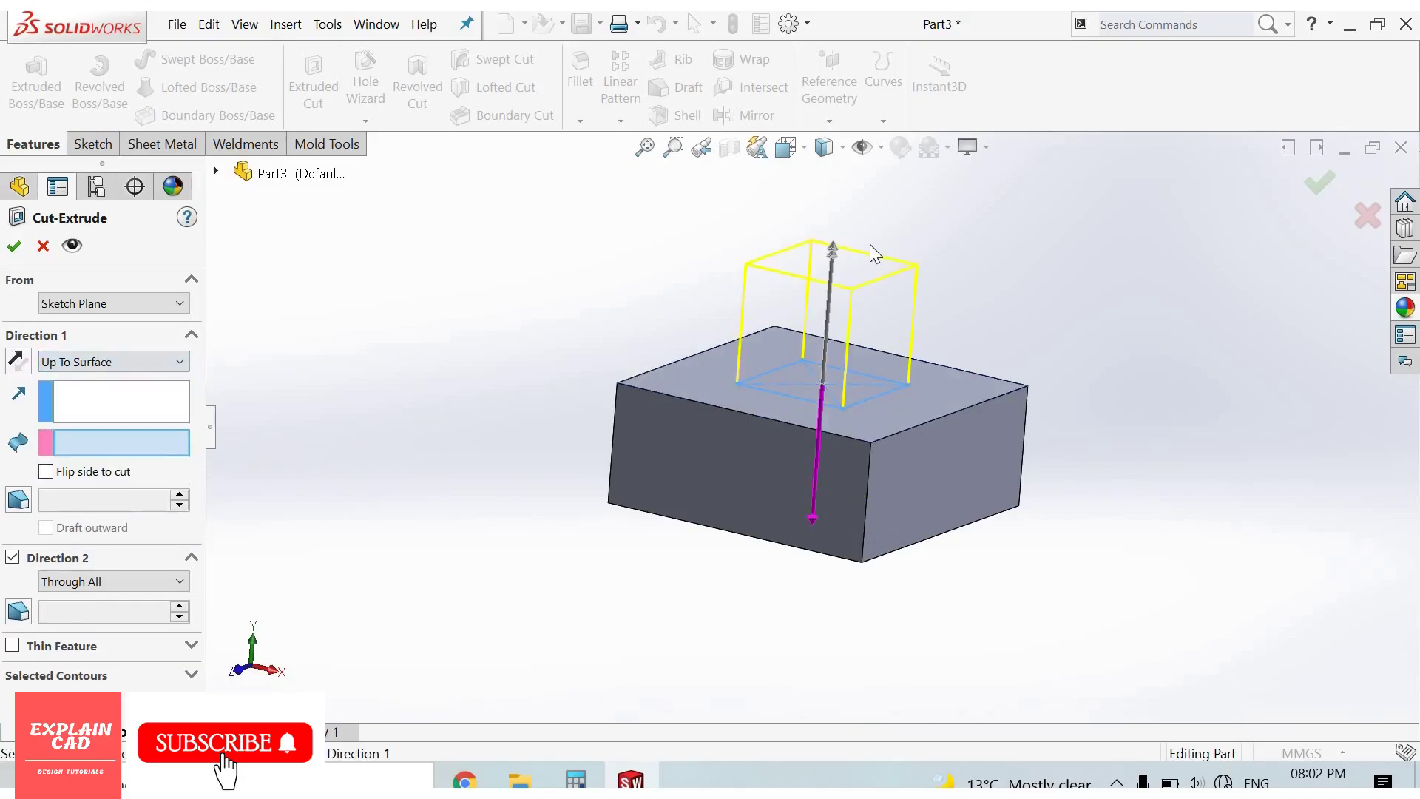
pyautogui.click(114, 361)
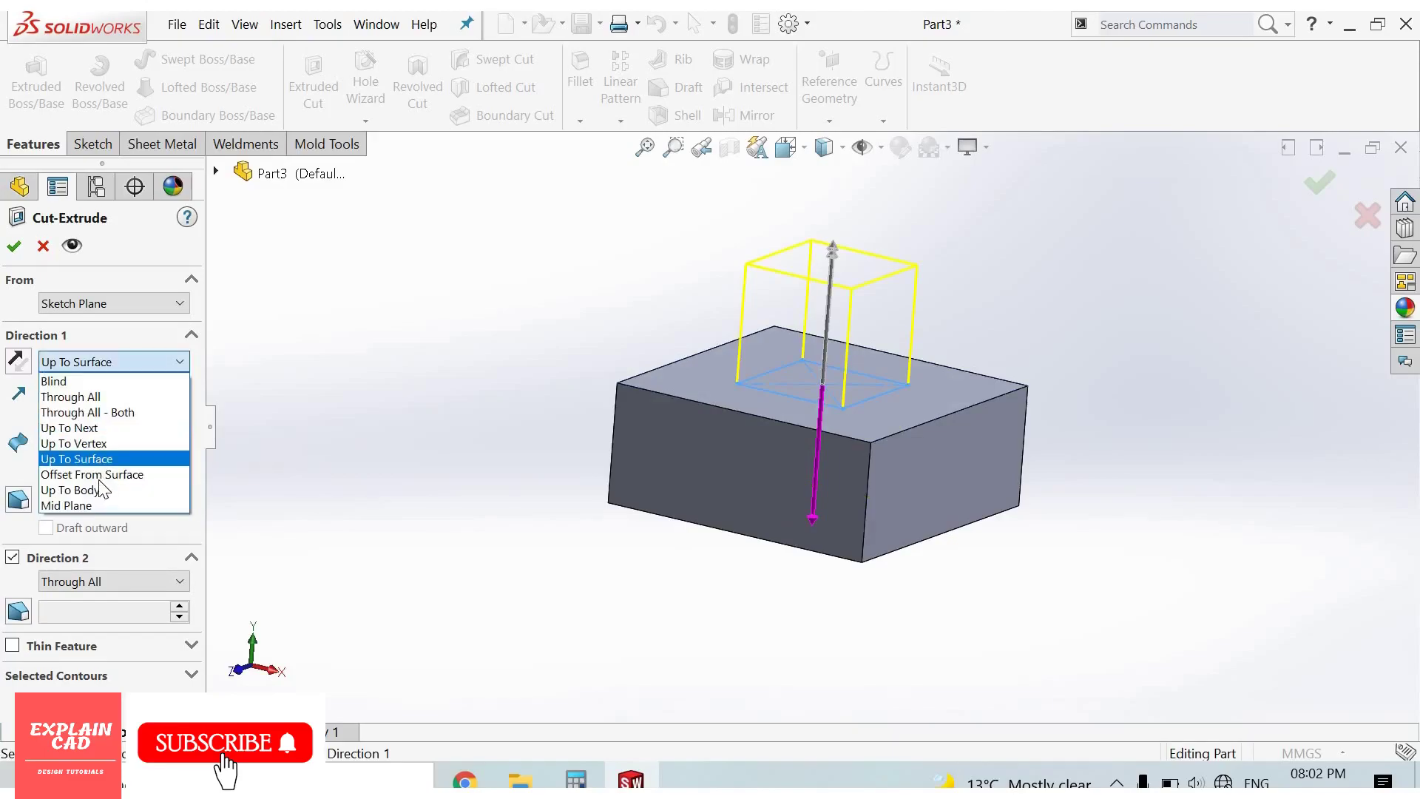
pyautogui.press('Down')
pyautogui.press('Down')
pyautogui.press('Down')
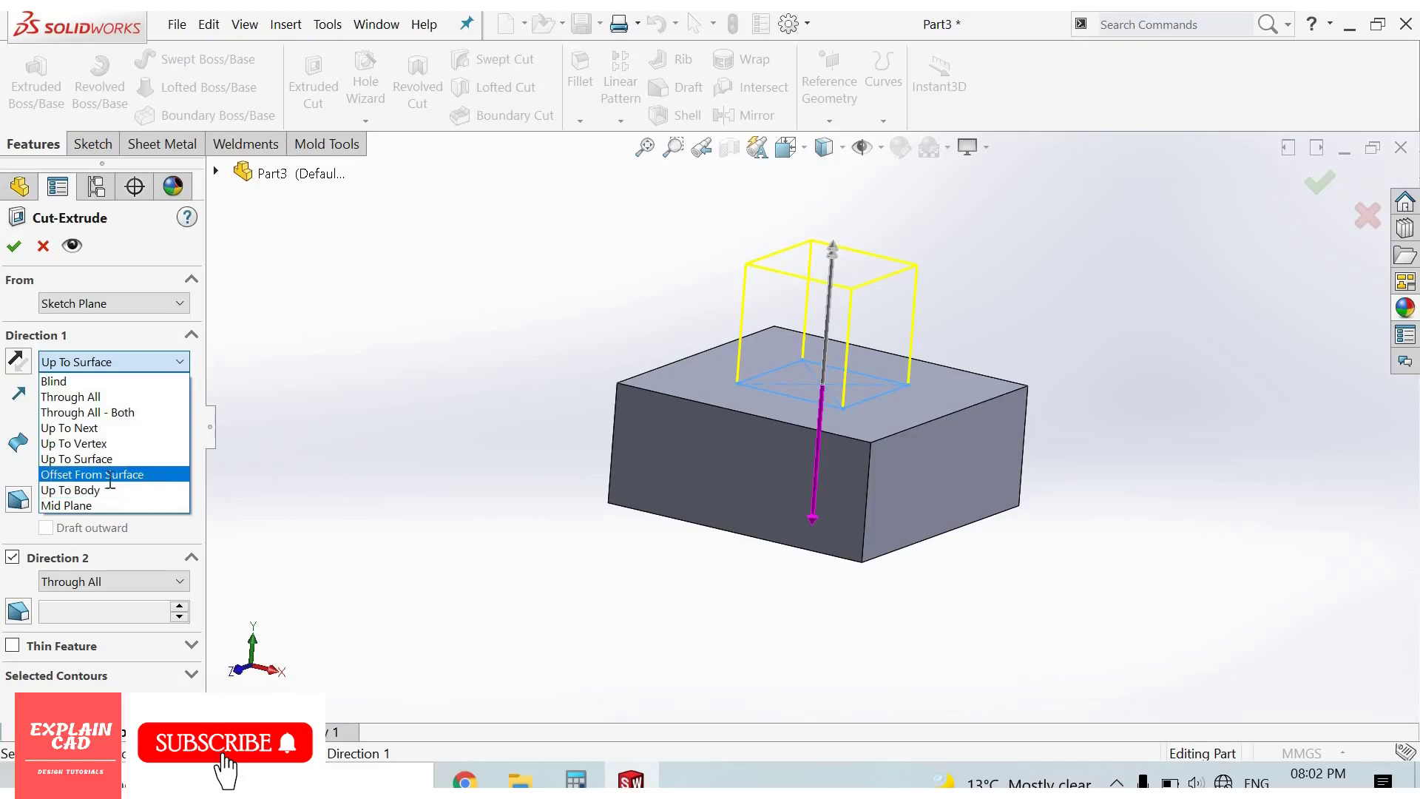
pyautogui.press('Return')
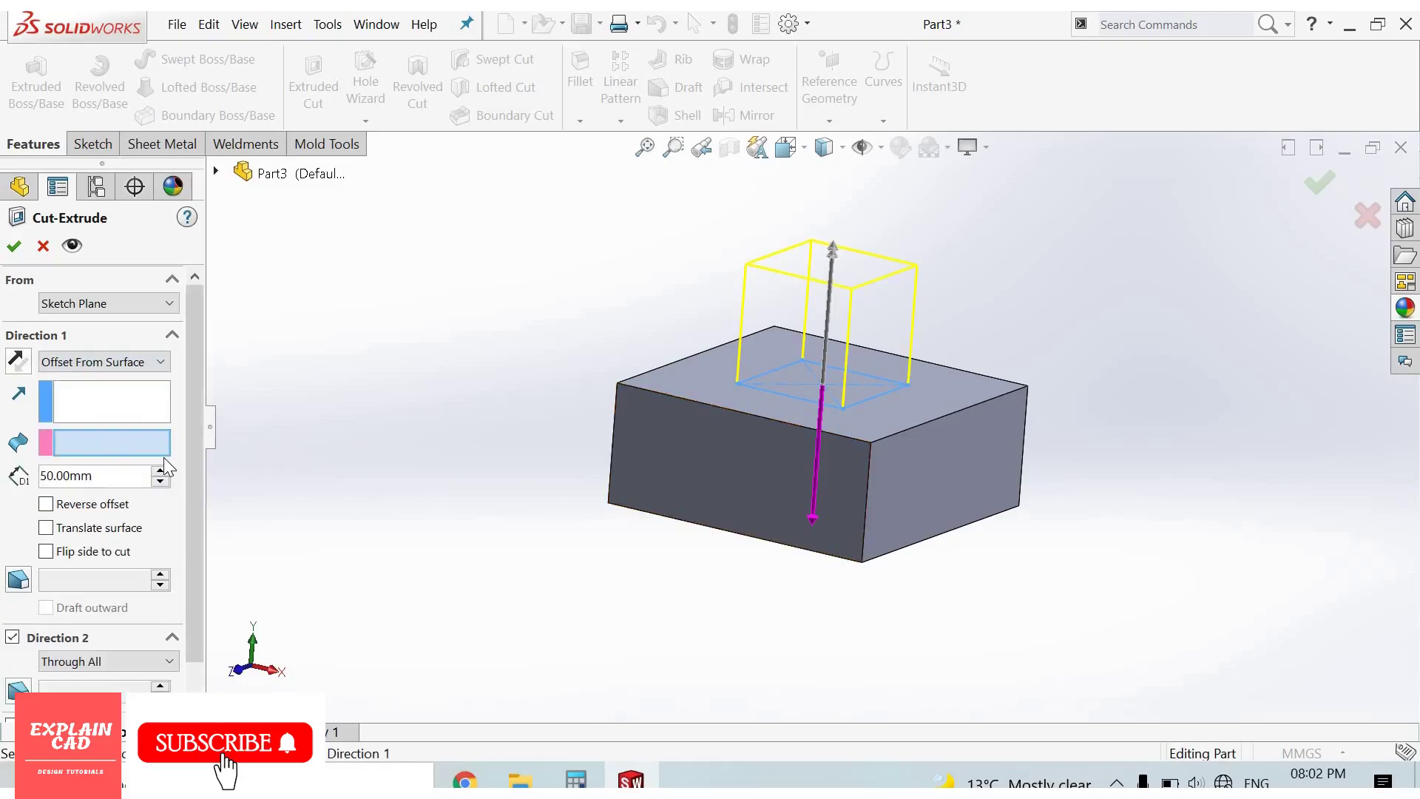
# Try Mid Plane and a deeper cut, then settle on a 97 mm Blind depth
pyautogui.click(162, 366)
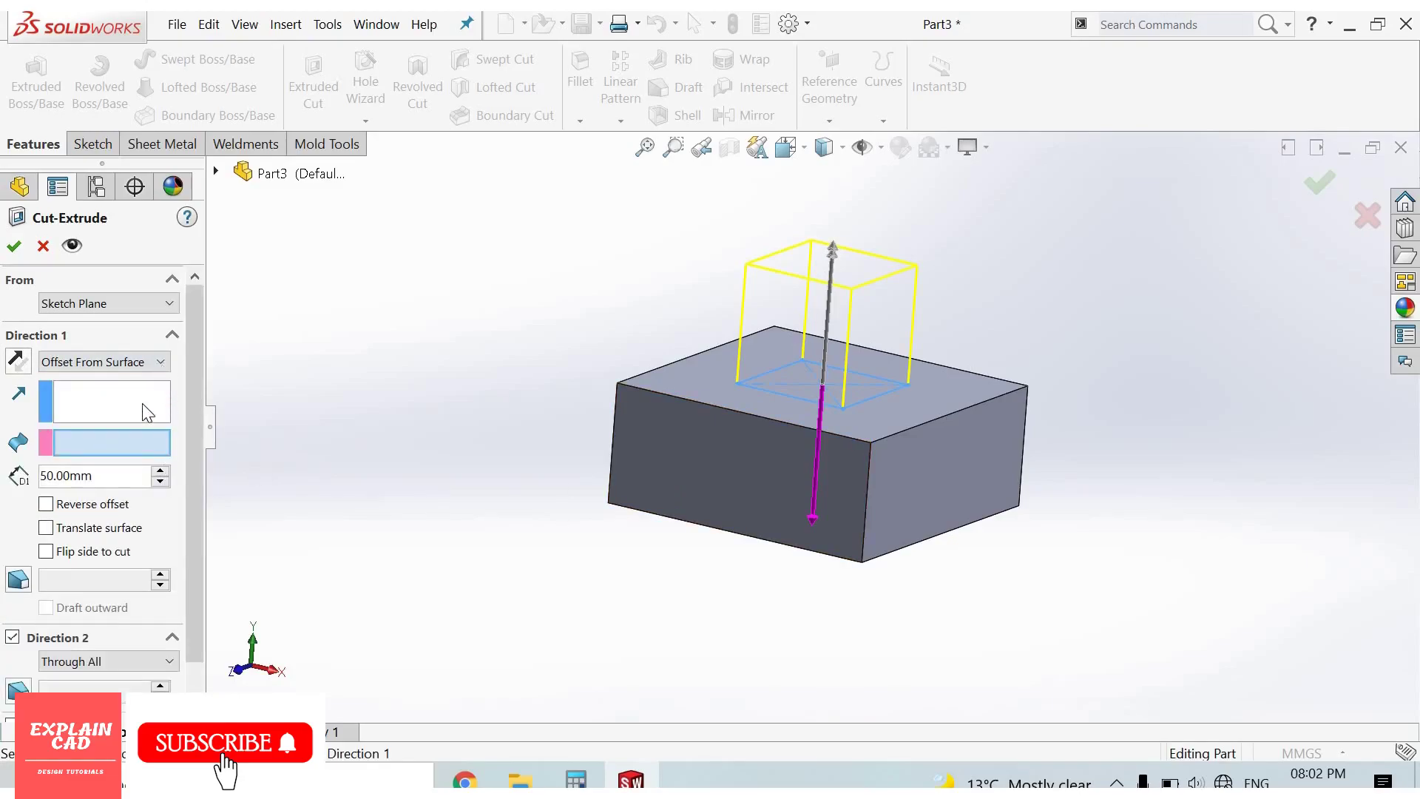
pyautogui.click(116, 504)
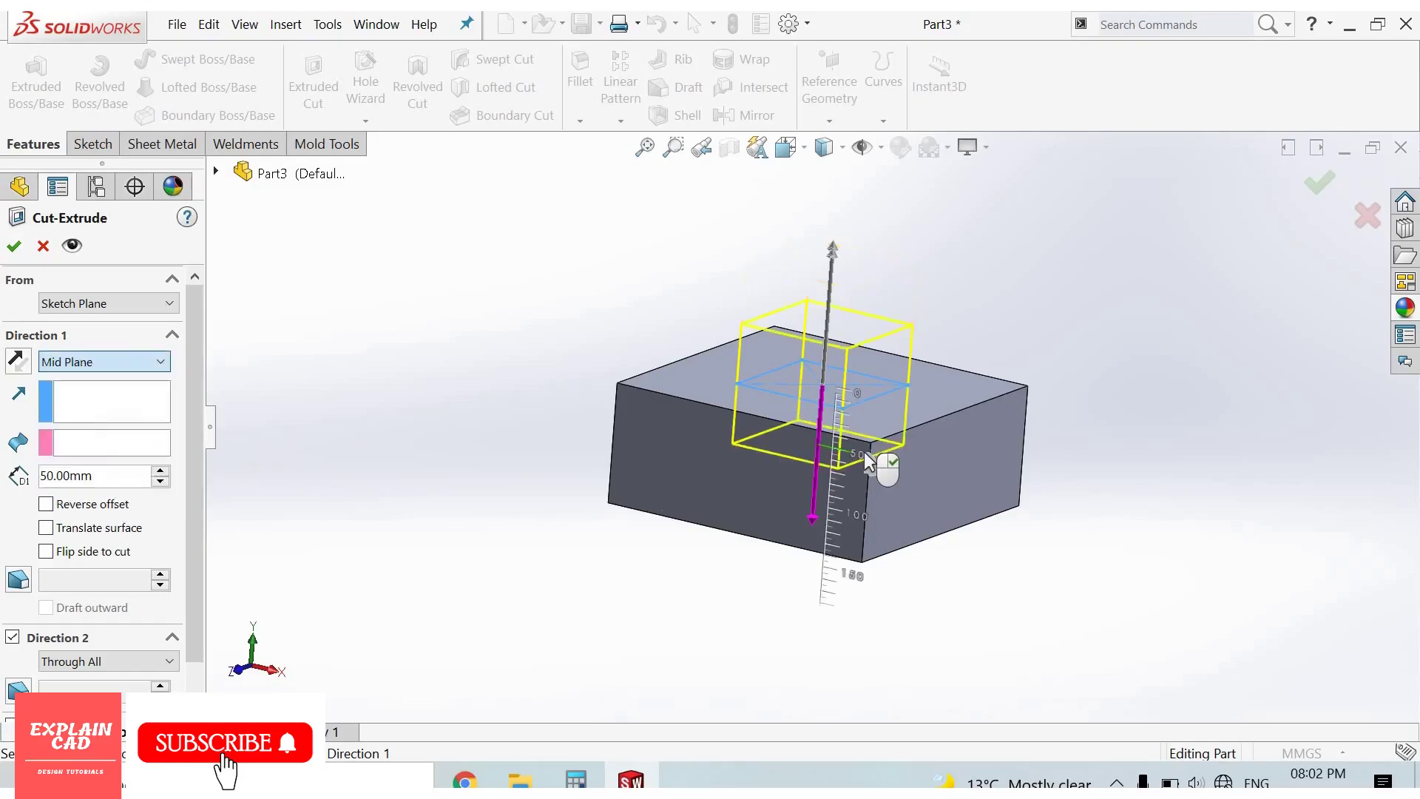
pyautogui.scroll(-3, 800, 421)
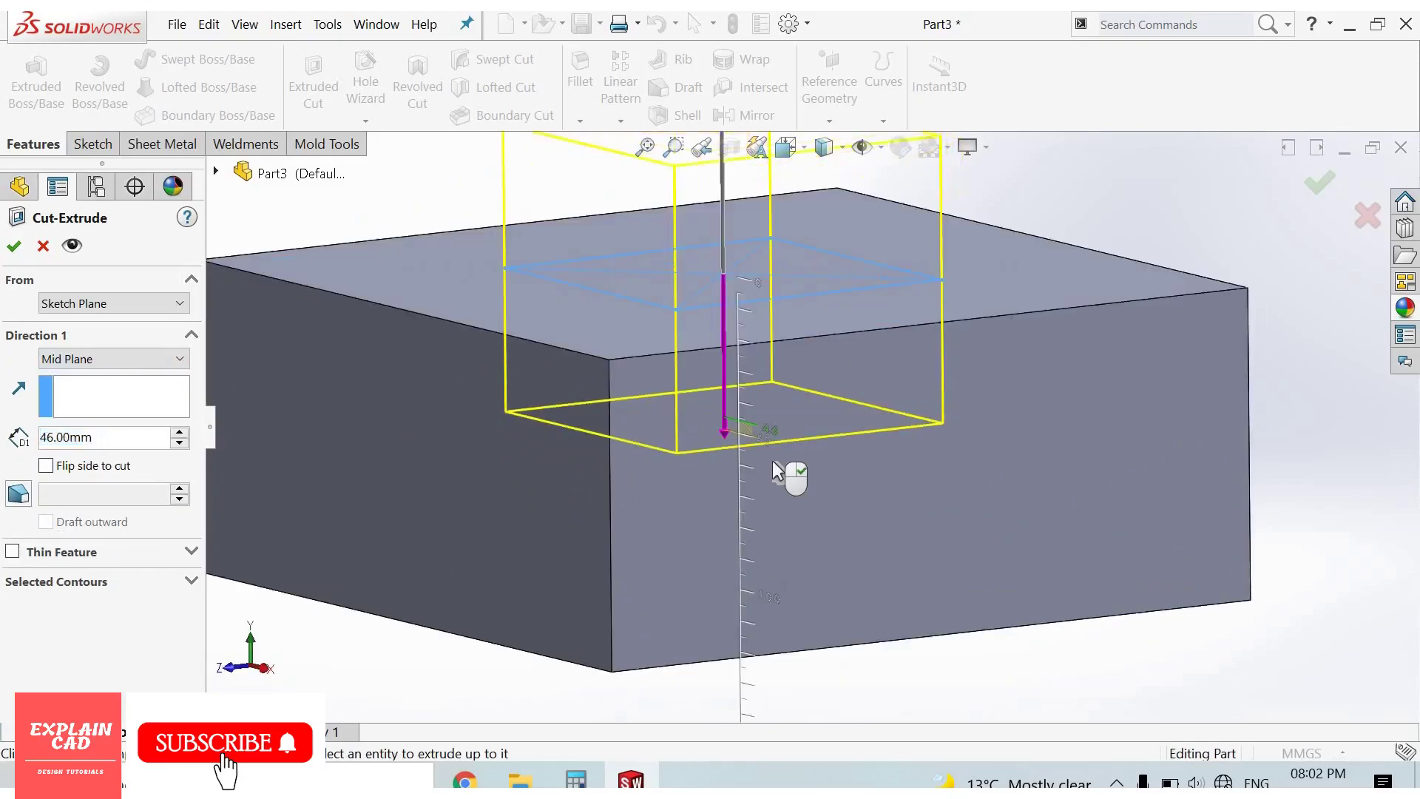
pyautogui.moveTo(772, 461); pyautogui.dragTo(767, 498)
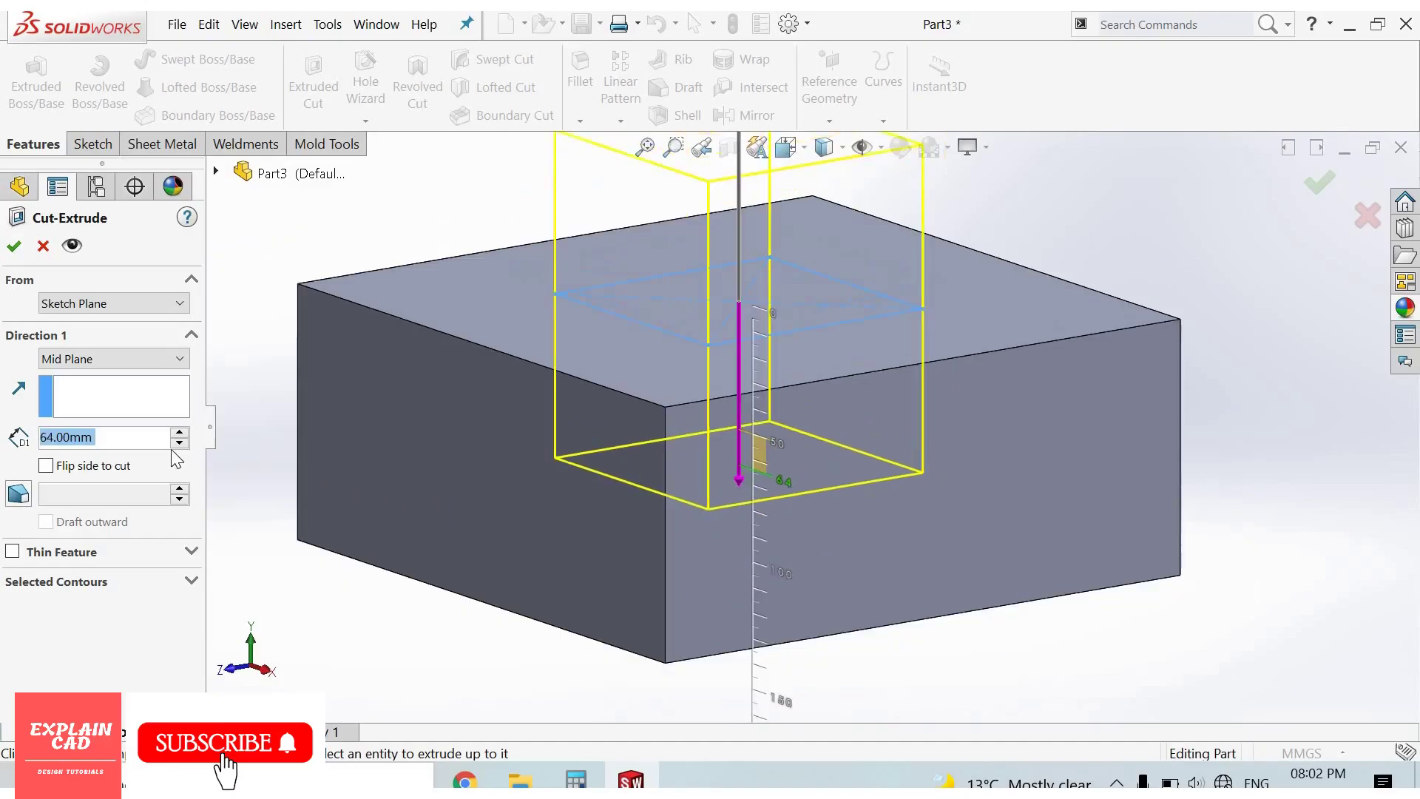
pyautogui.scroll(3, 328, 504)
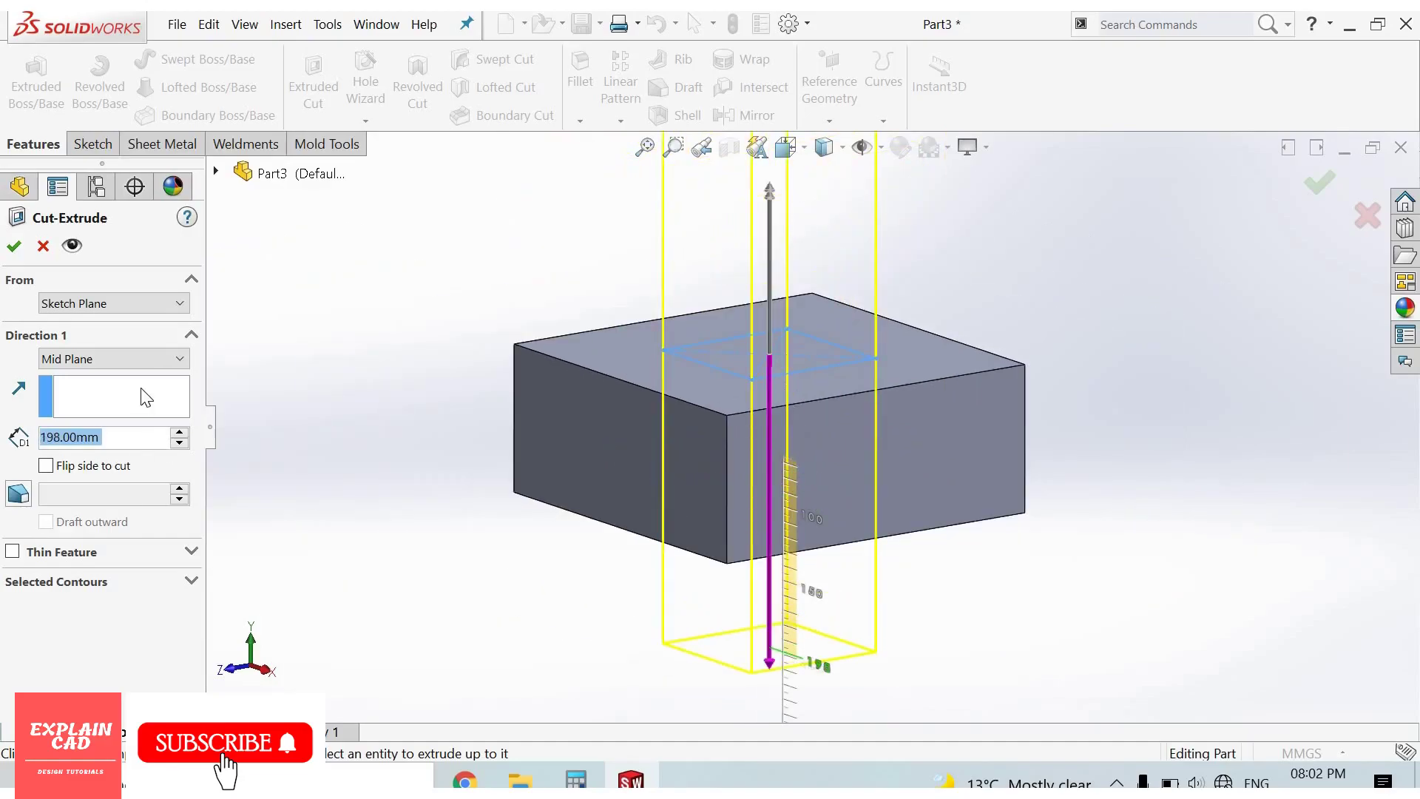
pyautogui.click(147, 360)
pyautogui.click(67, 379)
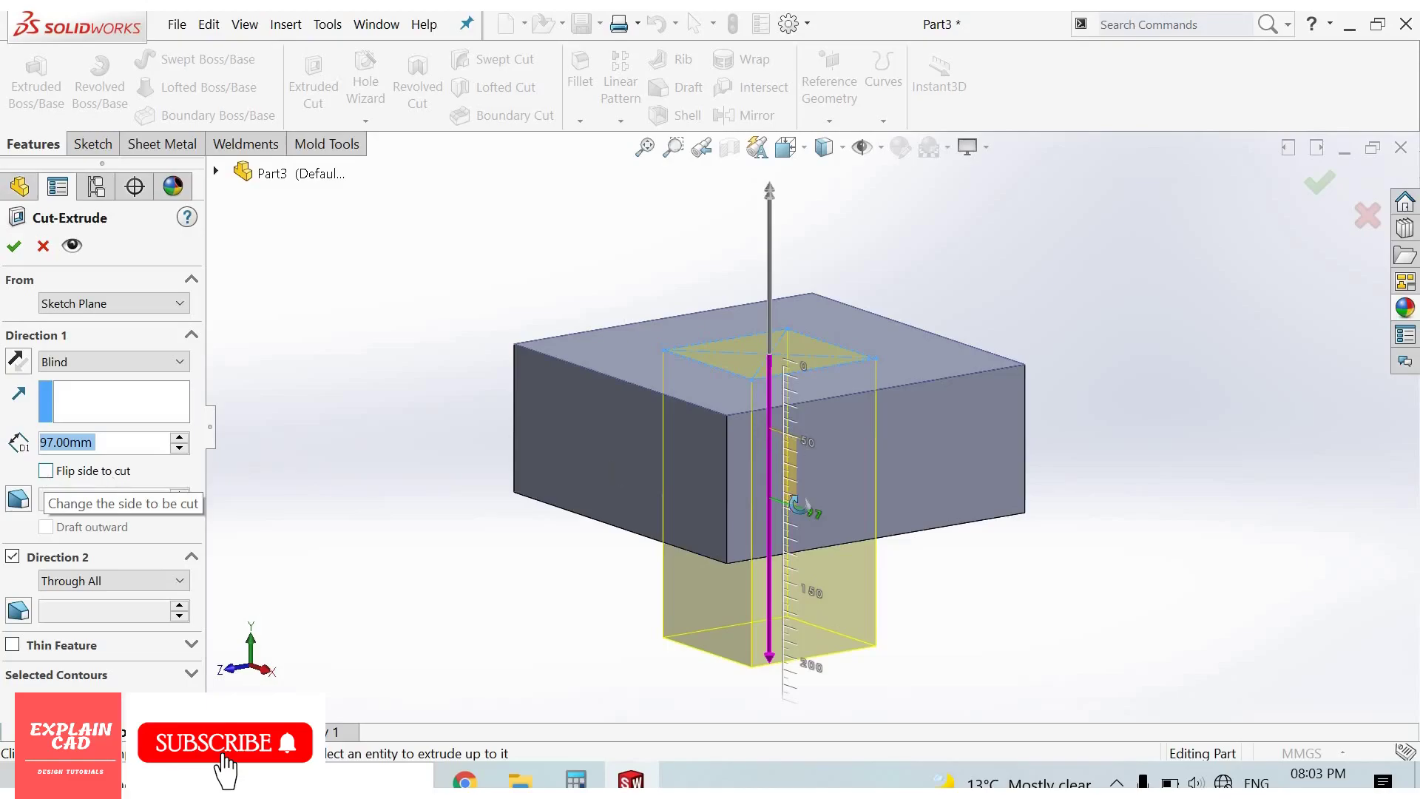
# Flip the side to cut and accept the cut as Cut-Extrude1
pyautogui.click(46, 473)
pyautogui.moveTo(833, 386); pyautogui.dragTo(825, 393, button='middle')
pyautogui.scroll(-3, 825, 394)
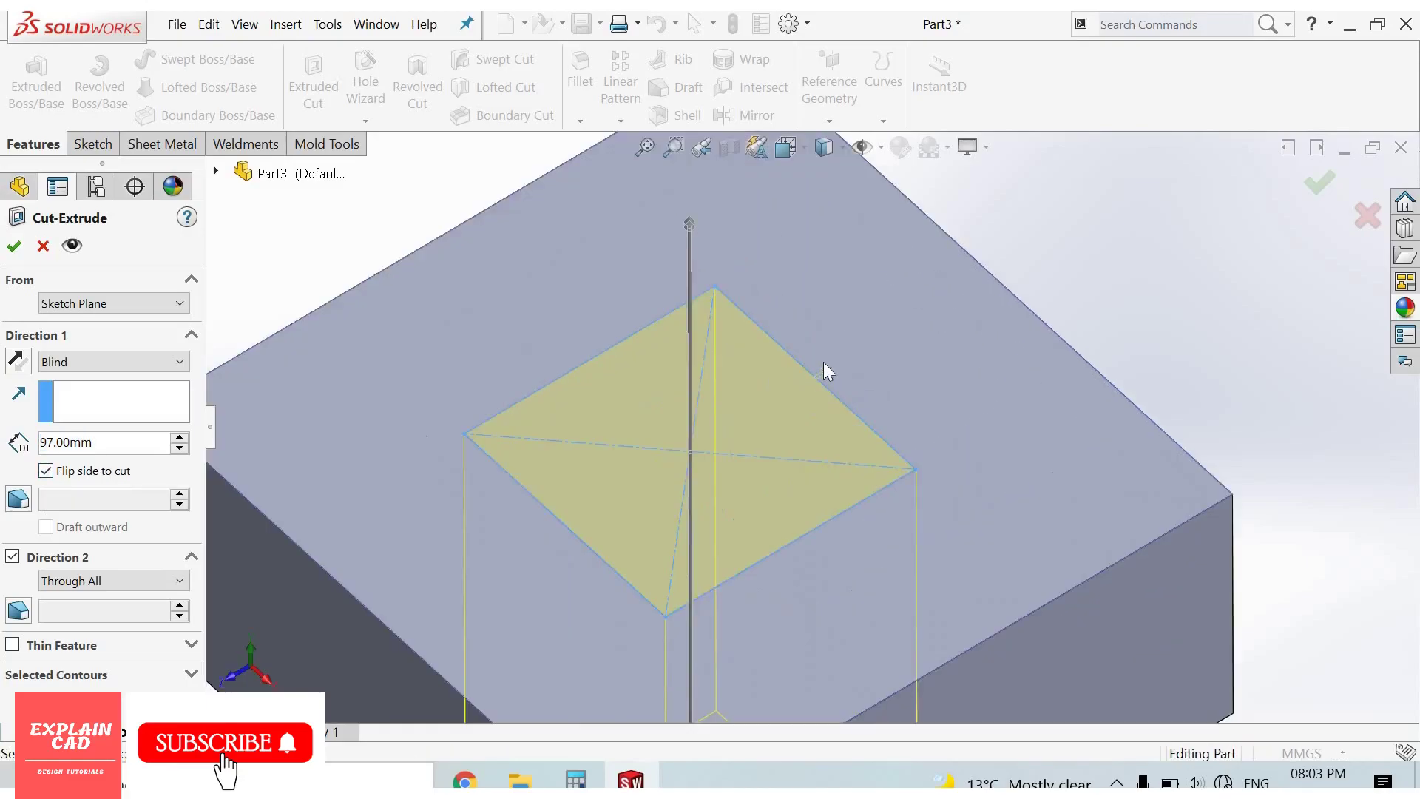
pyautogui.scroll(-3, 824, 362)
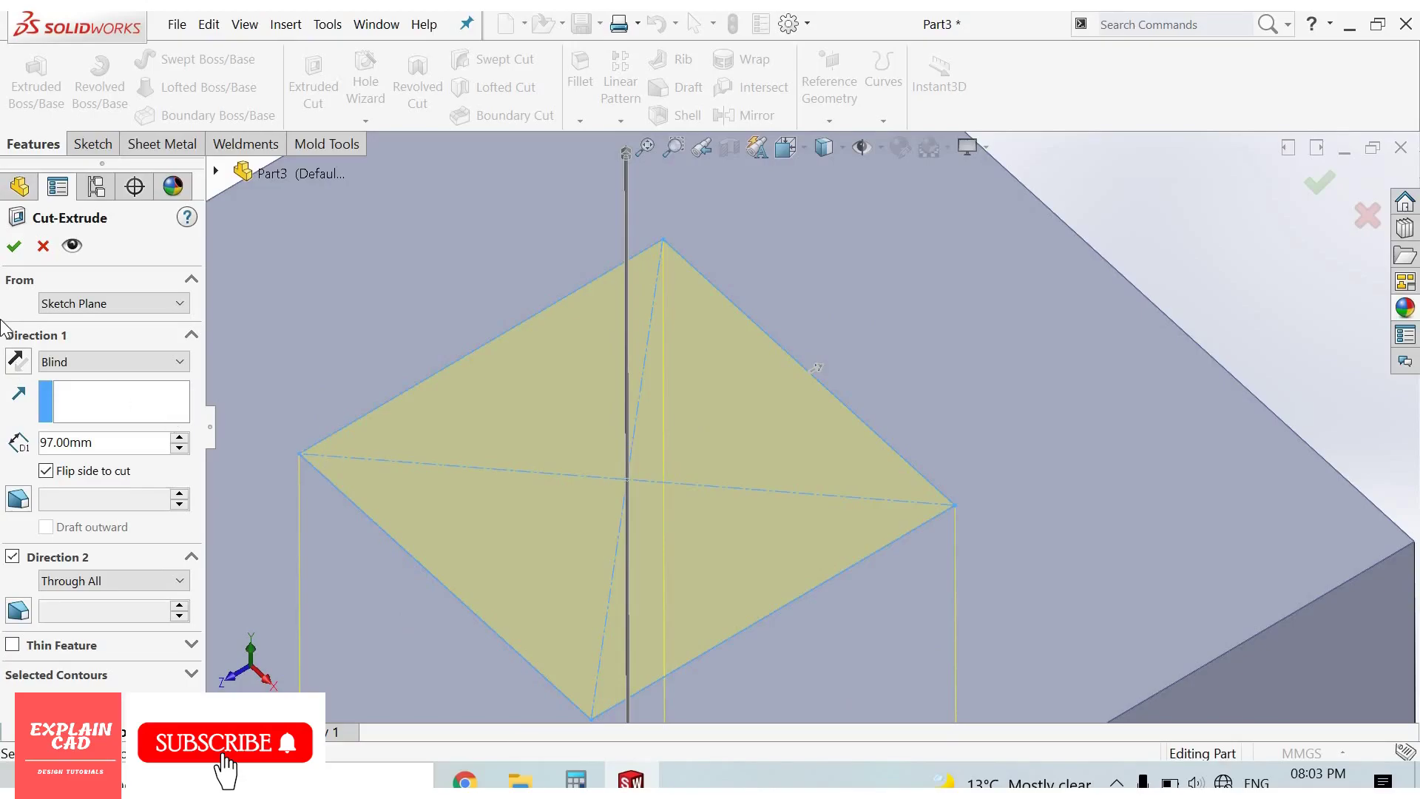
pyautogui.click(15, 247)
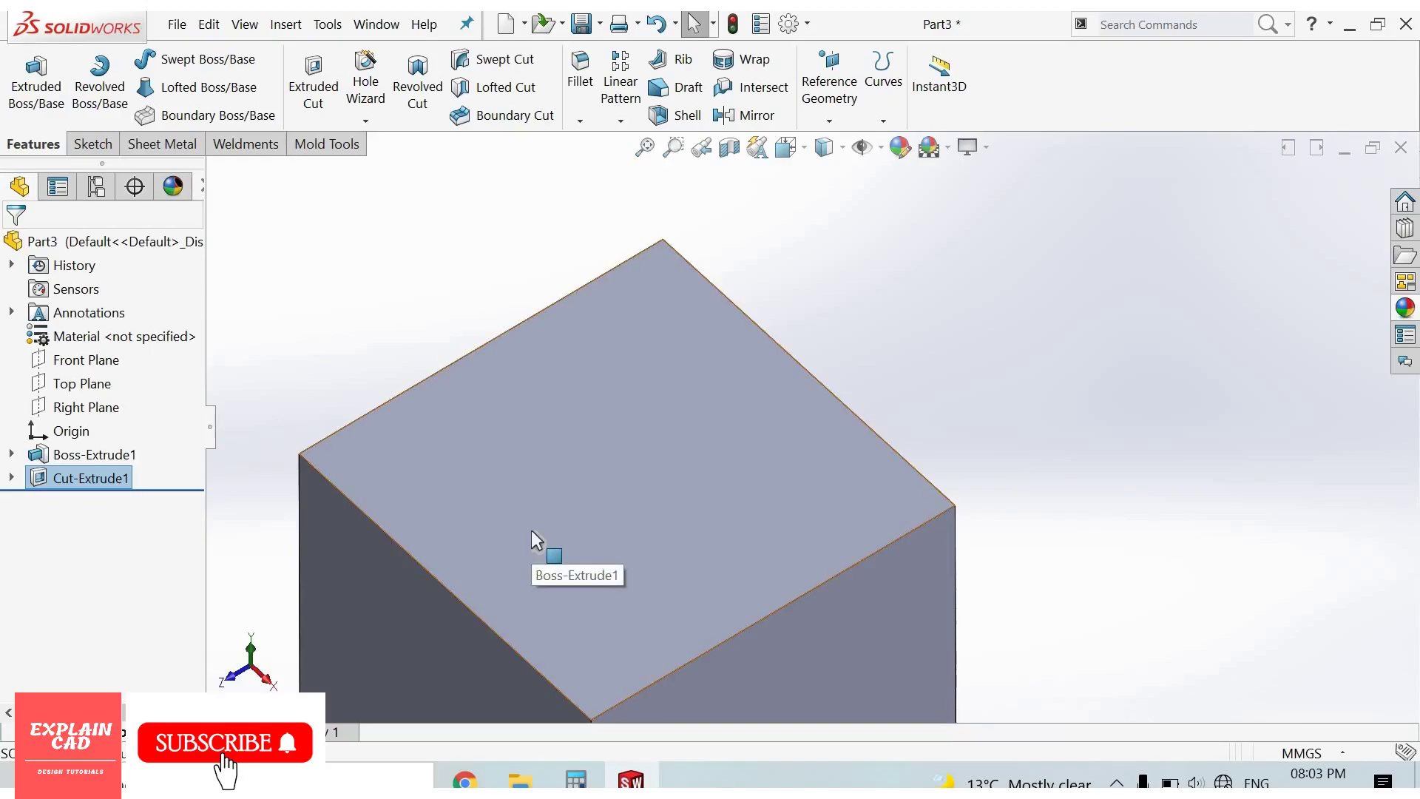
# Undo the flipped cut and start a new Extruded Cut using Sketch2
pyautogui.click(660, 30)
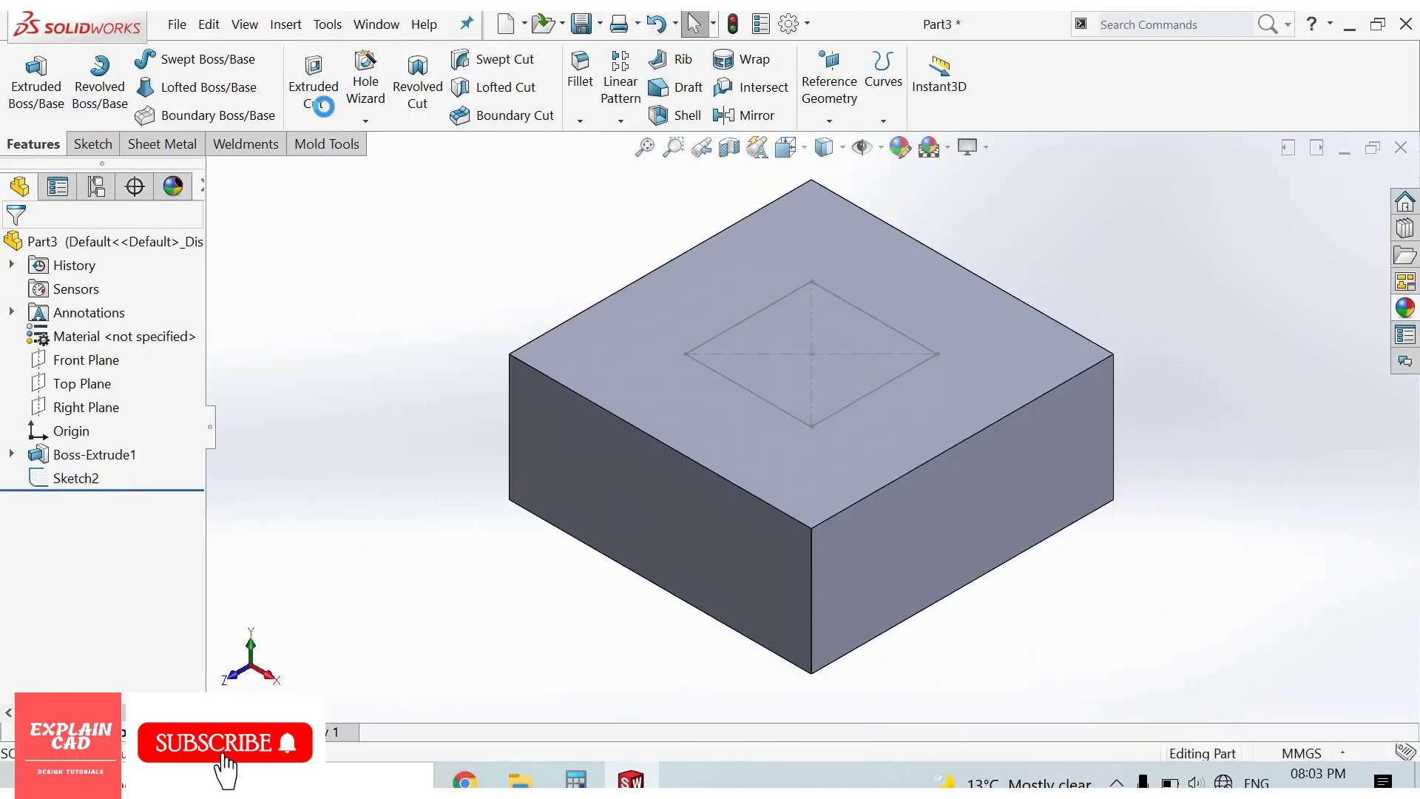
pyautogui.click(314, 83)
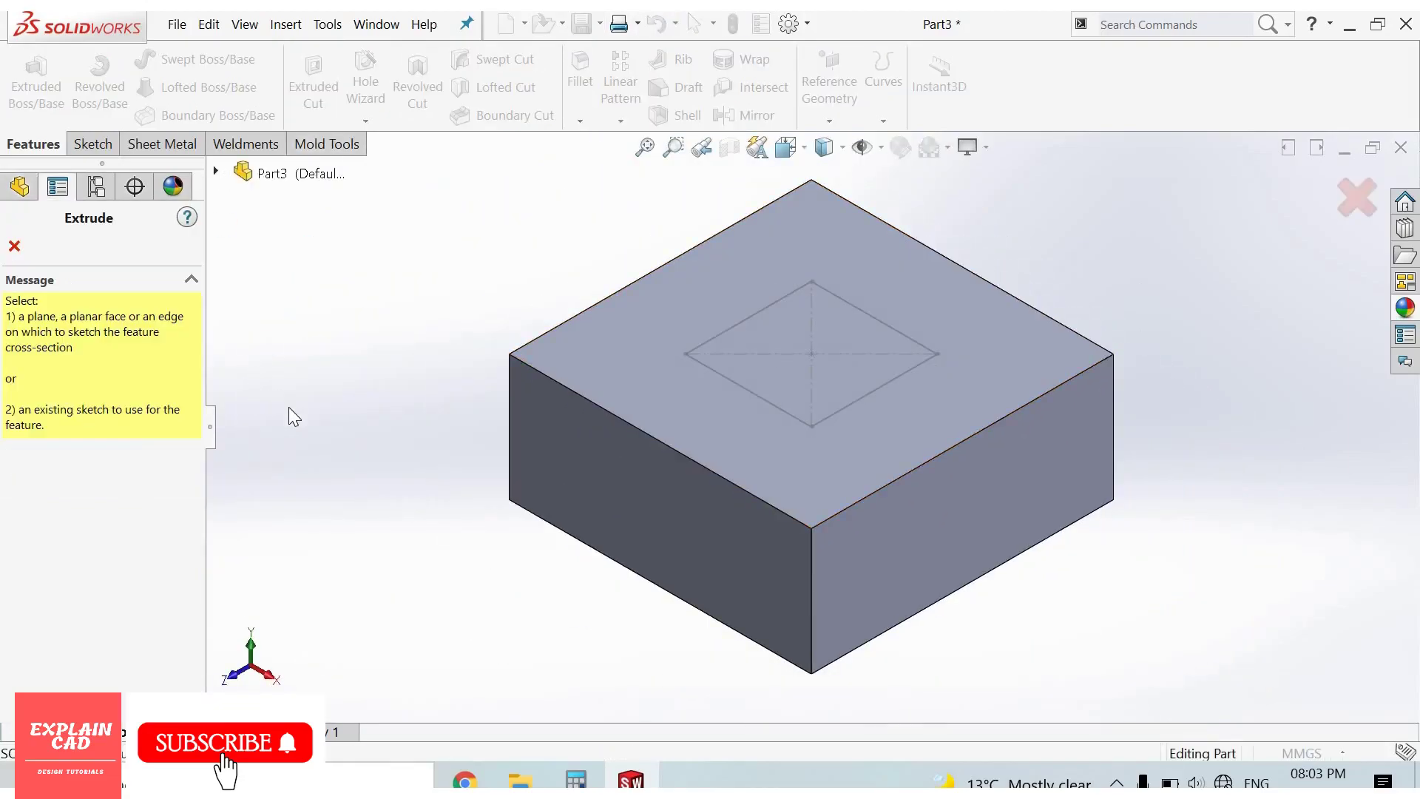
pyautogui.click(292, 410)
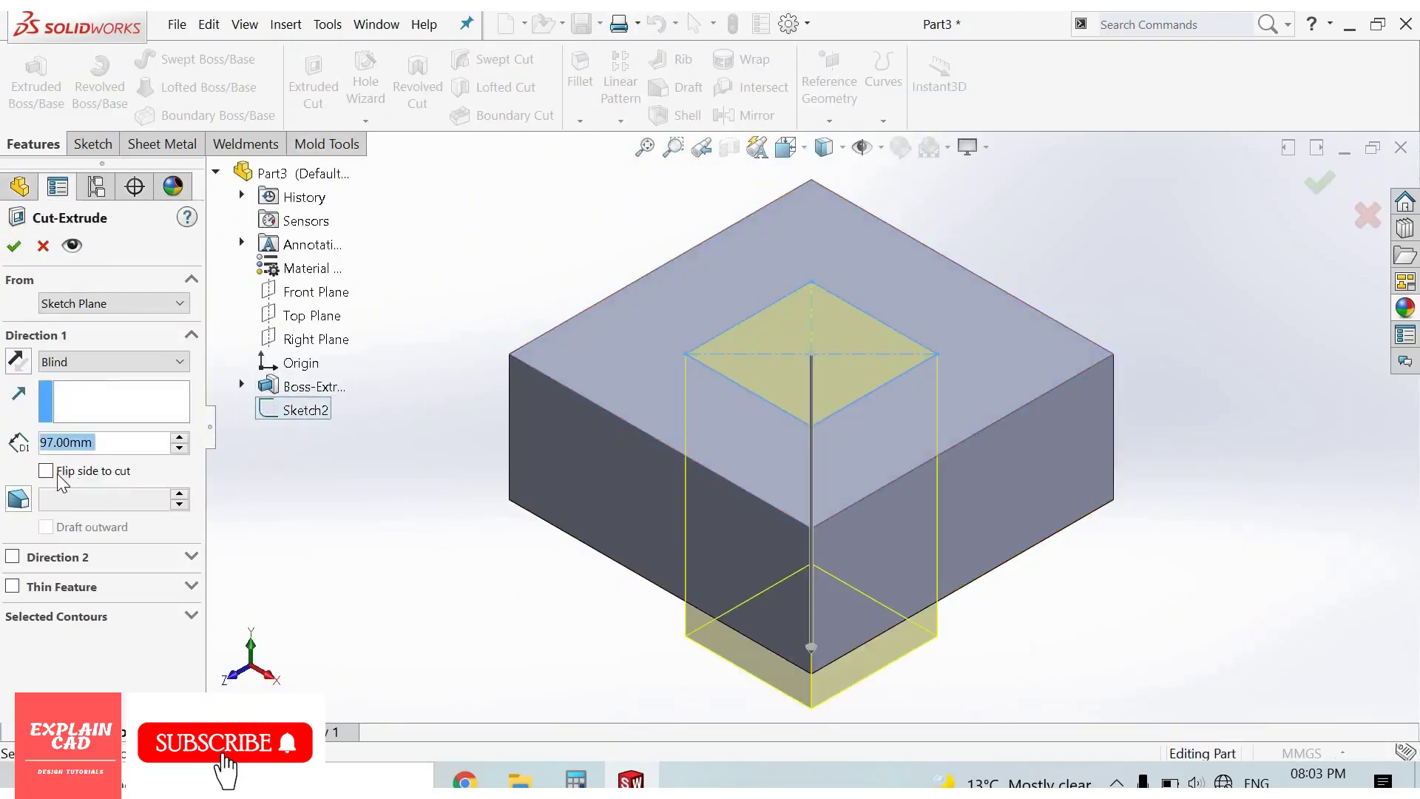
# Give the cut an outward draft of 1°
pyautogui.click(19, 500)
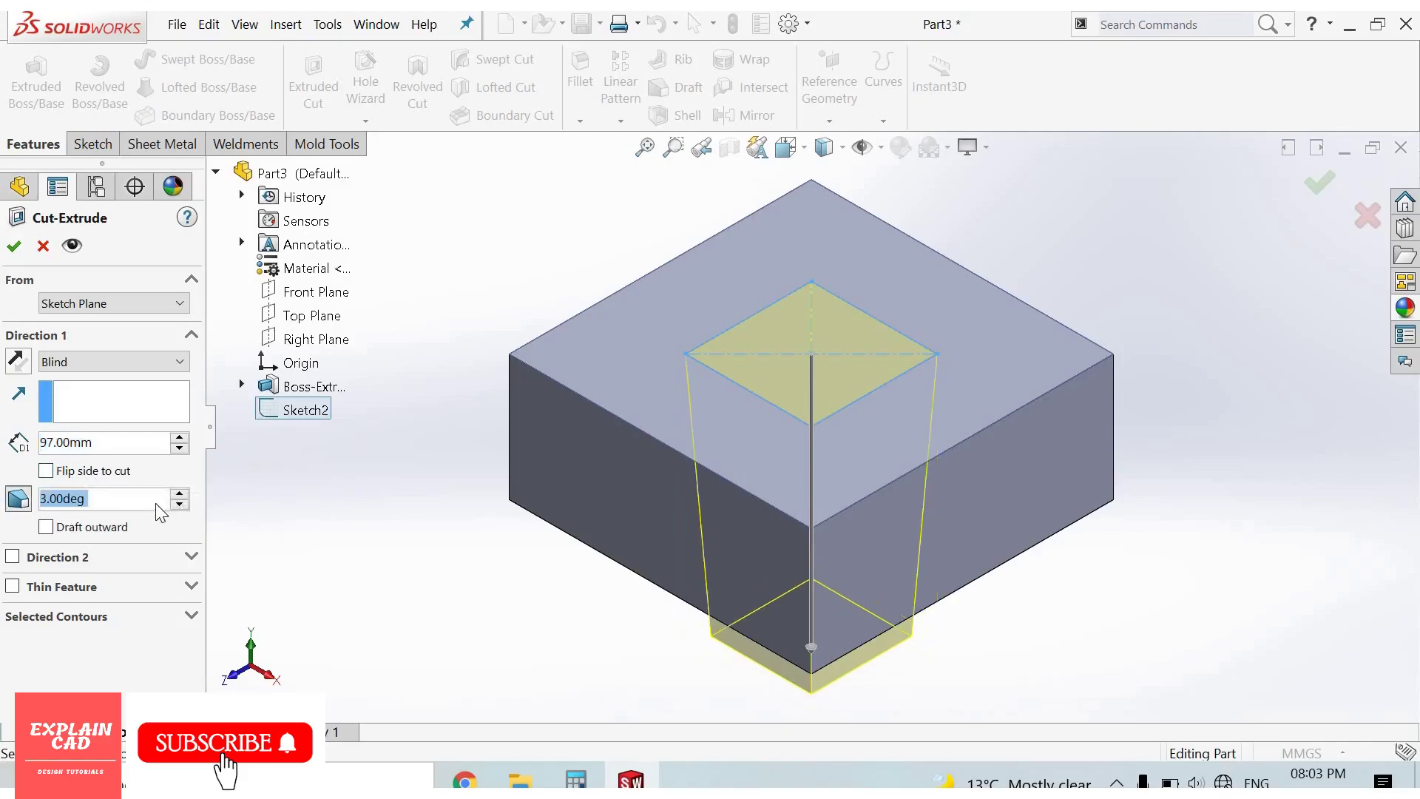
pyautogui.click(108, 498)
pyautogui.hotkey('ctrl', 'a')
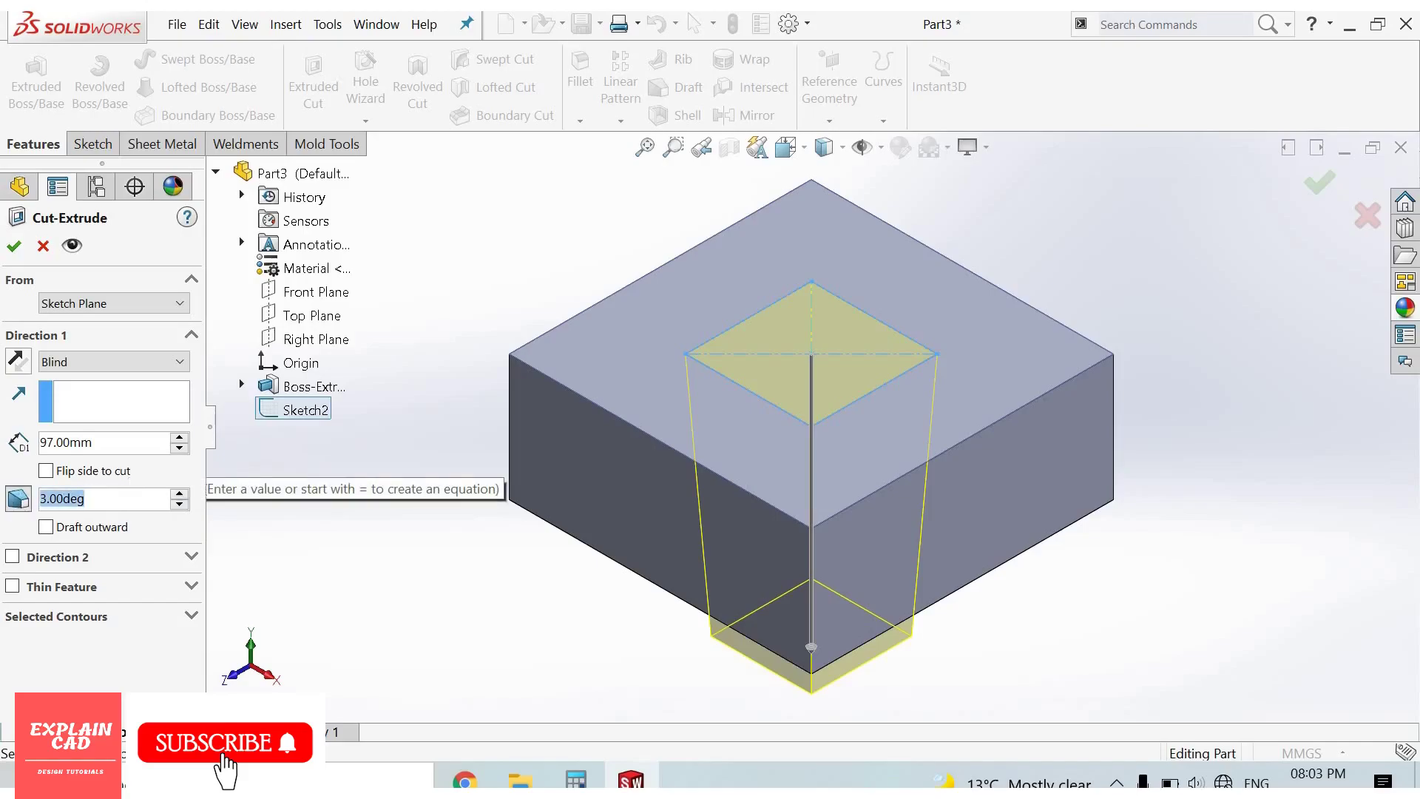
pyautogui.write('5')
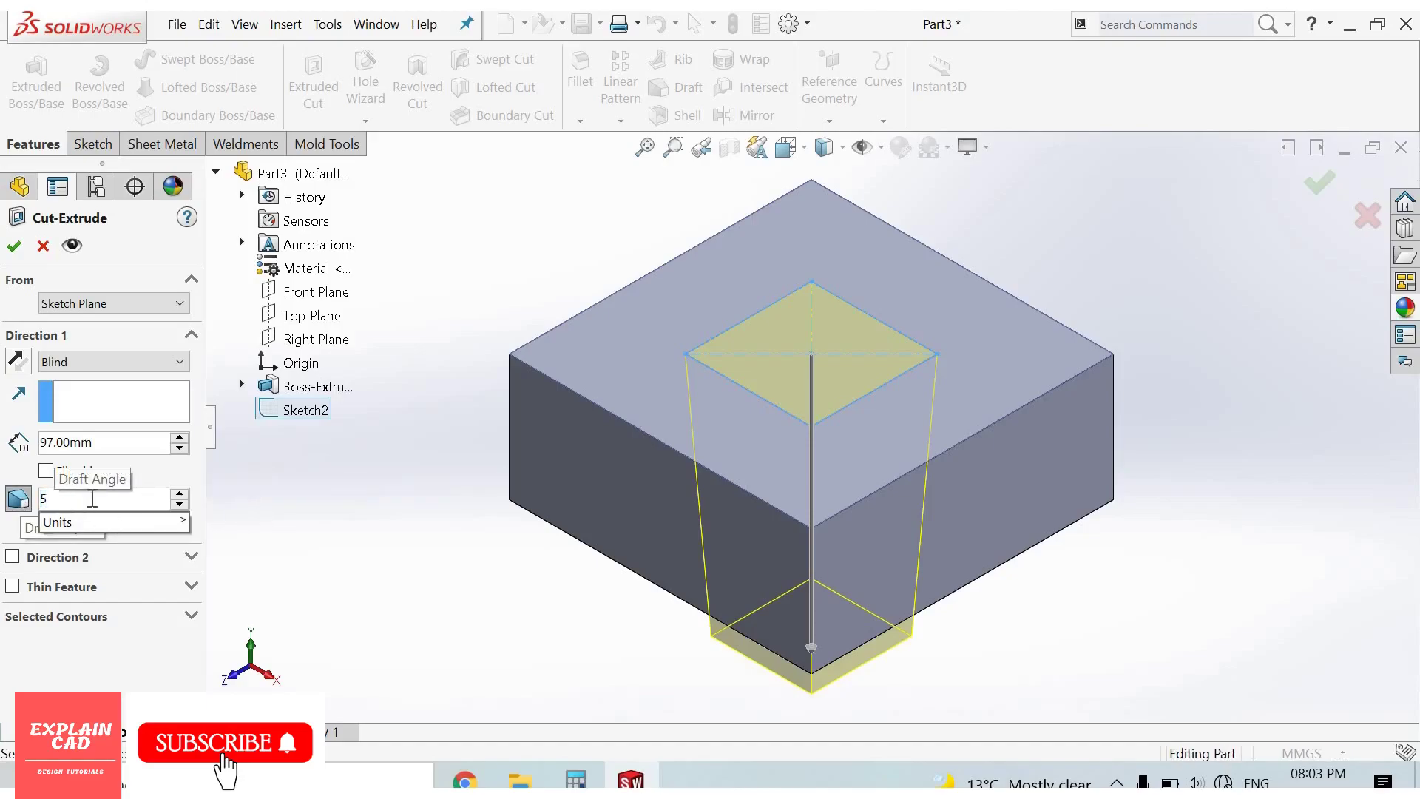
pyautogui.press('Return')
pyautogui.hotkey('ctrl', 'a')
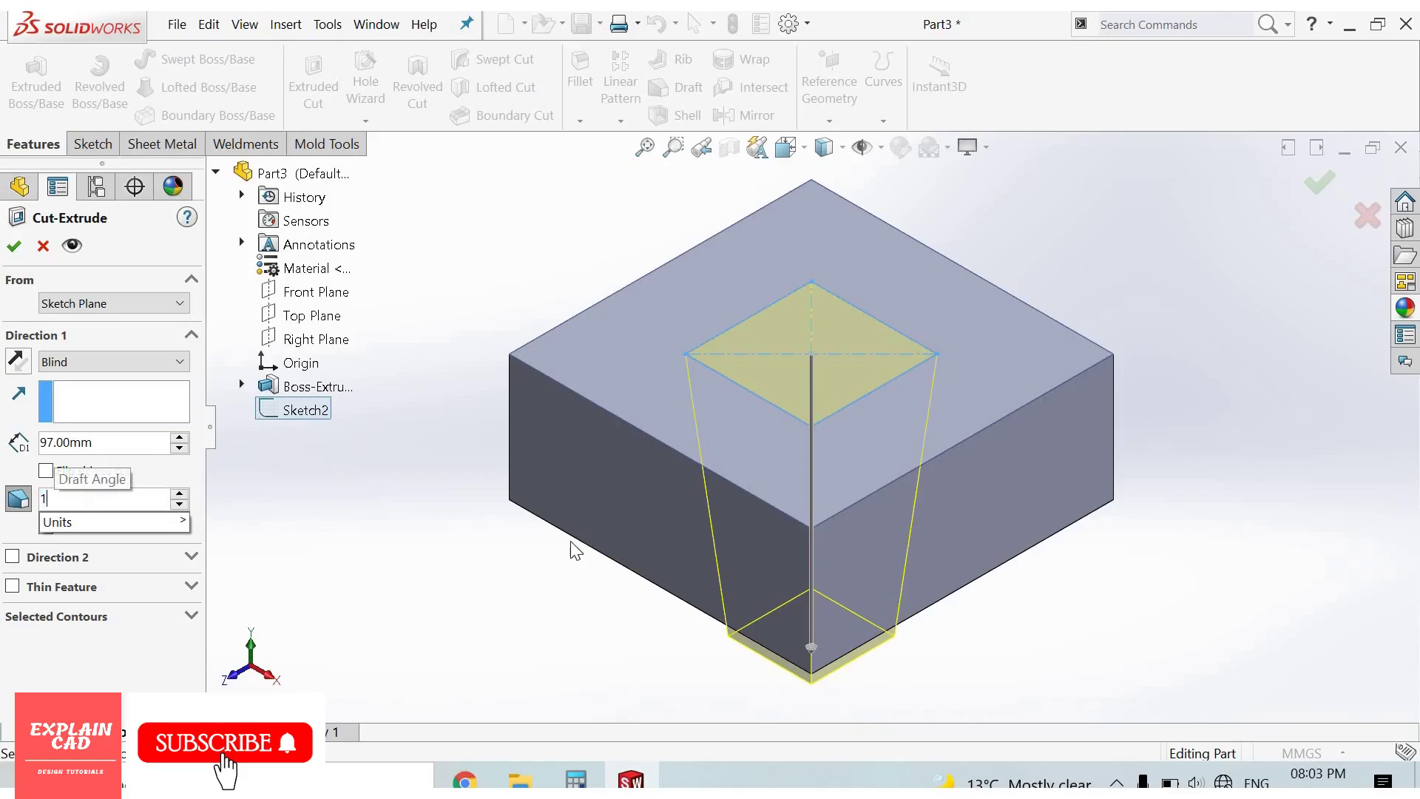
pyautogui.write('1')
pyautogui.press('Return')
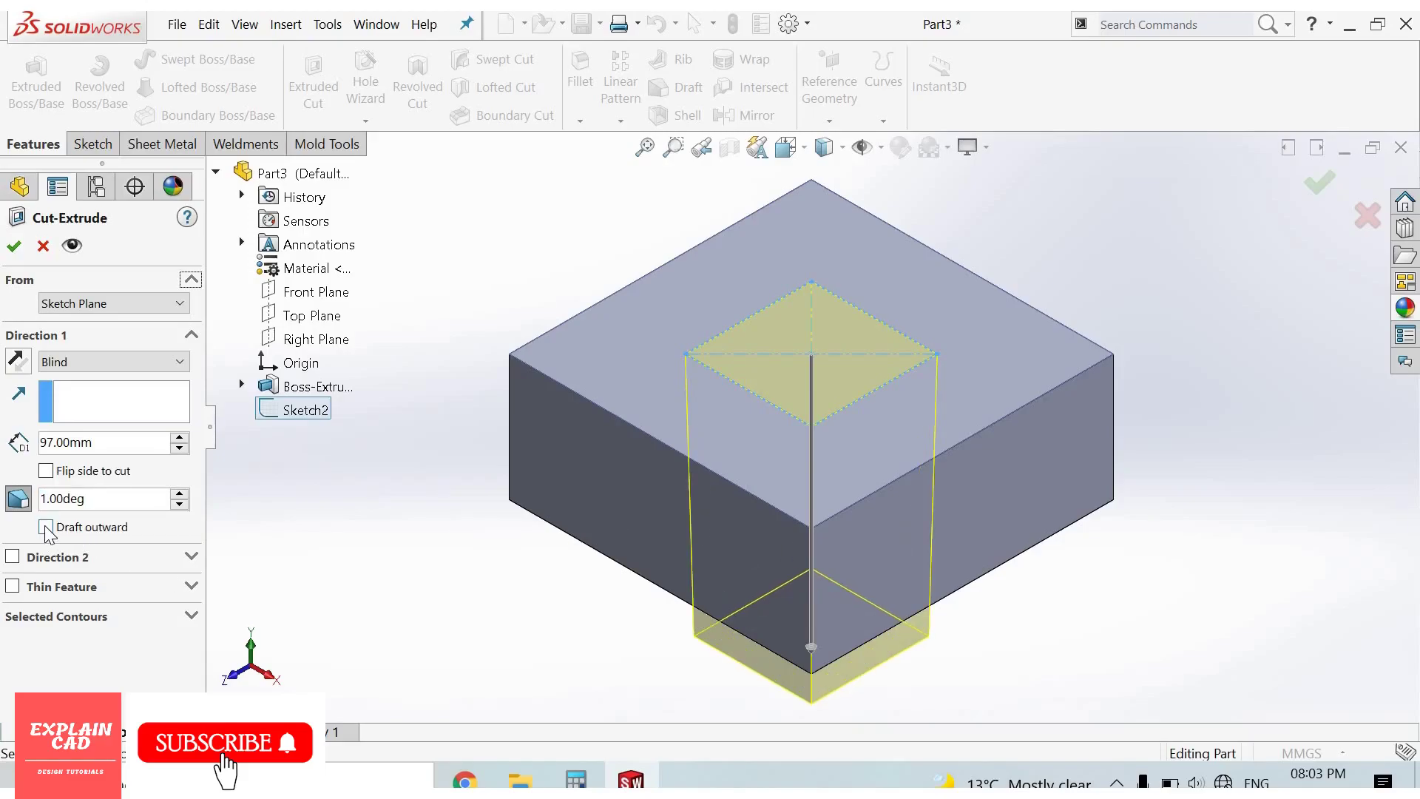
pyautogui.click(46, 528)
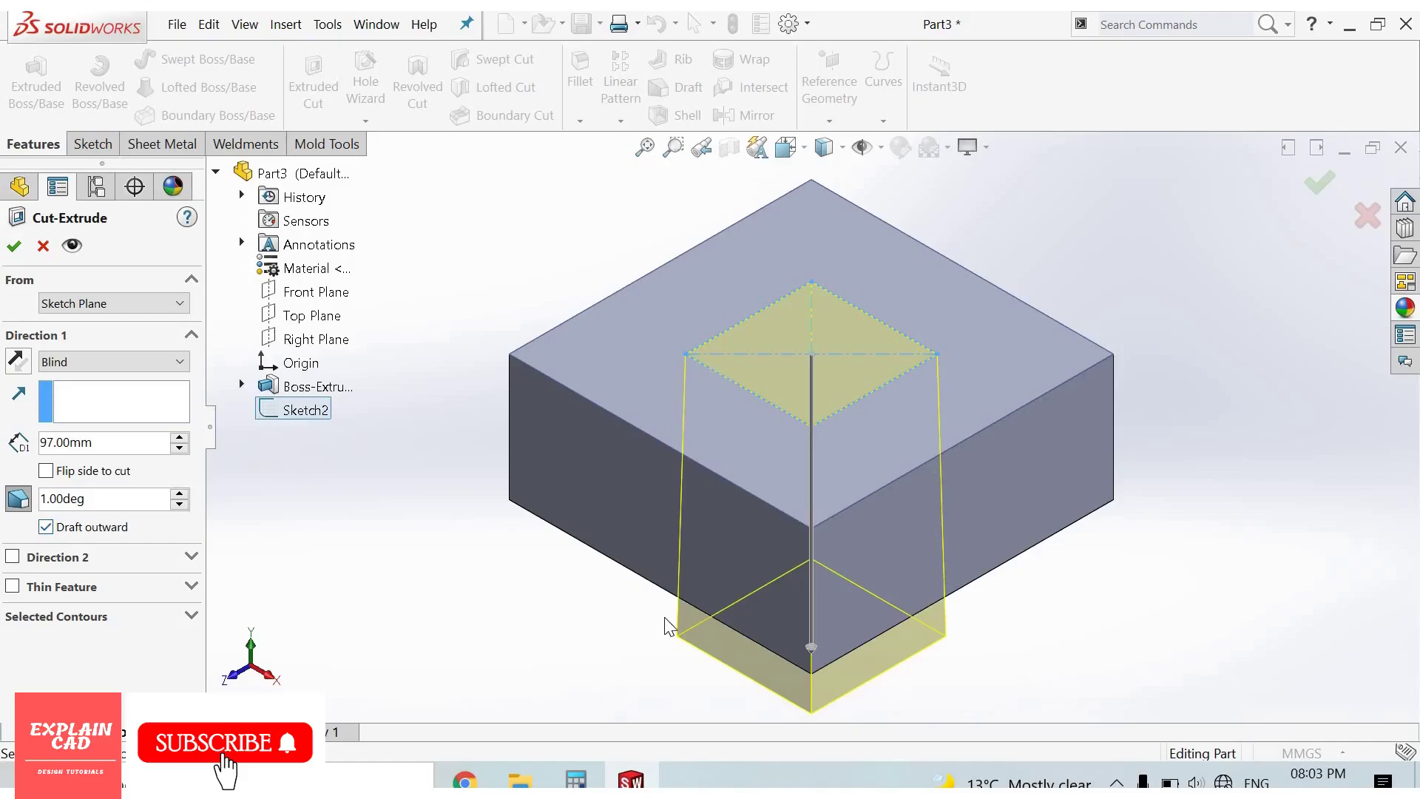
# Add a Blind second direction without draft, apply the cut, and select the front face
pyautogui.click(13, 556)
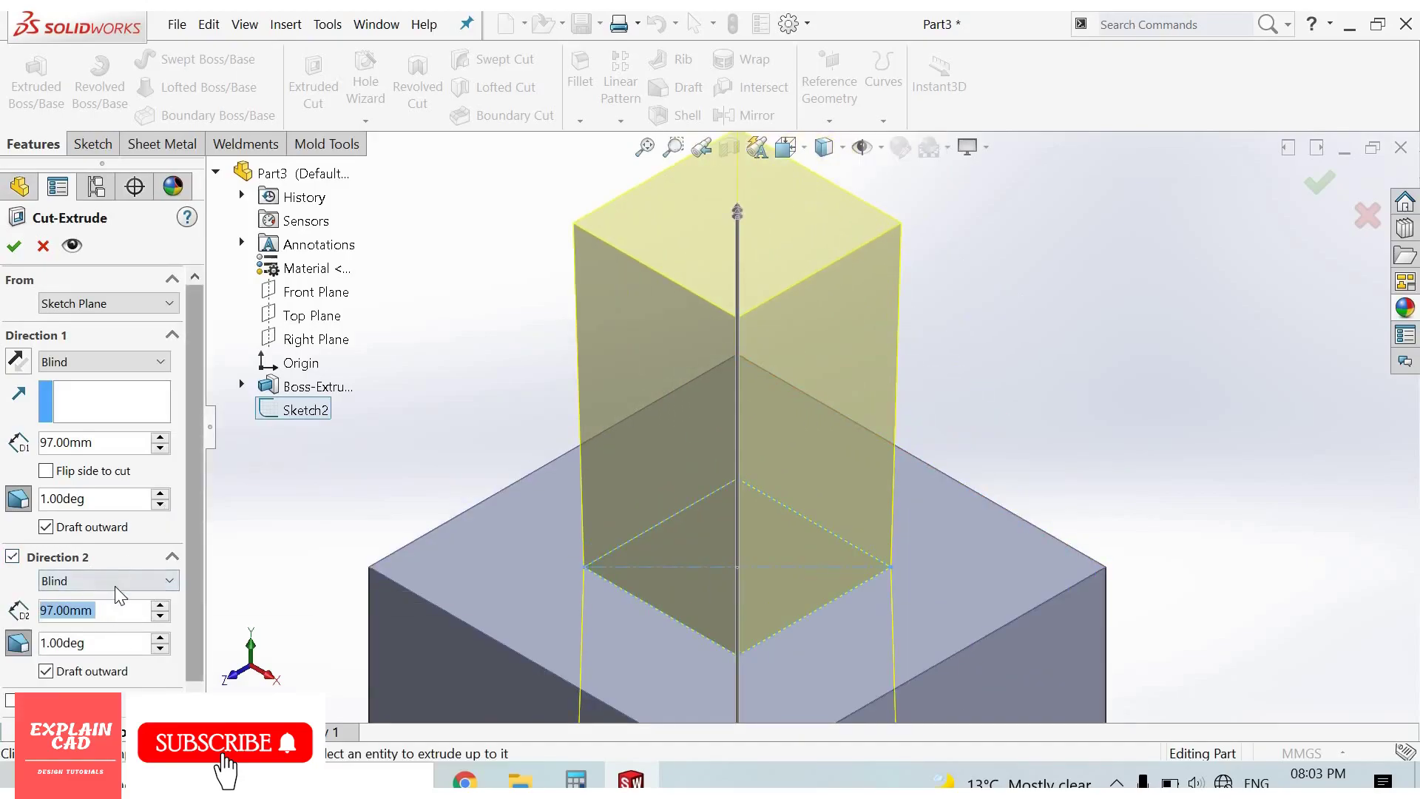
pyautogui.scroll(-1, 115, 586)
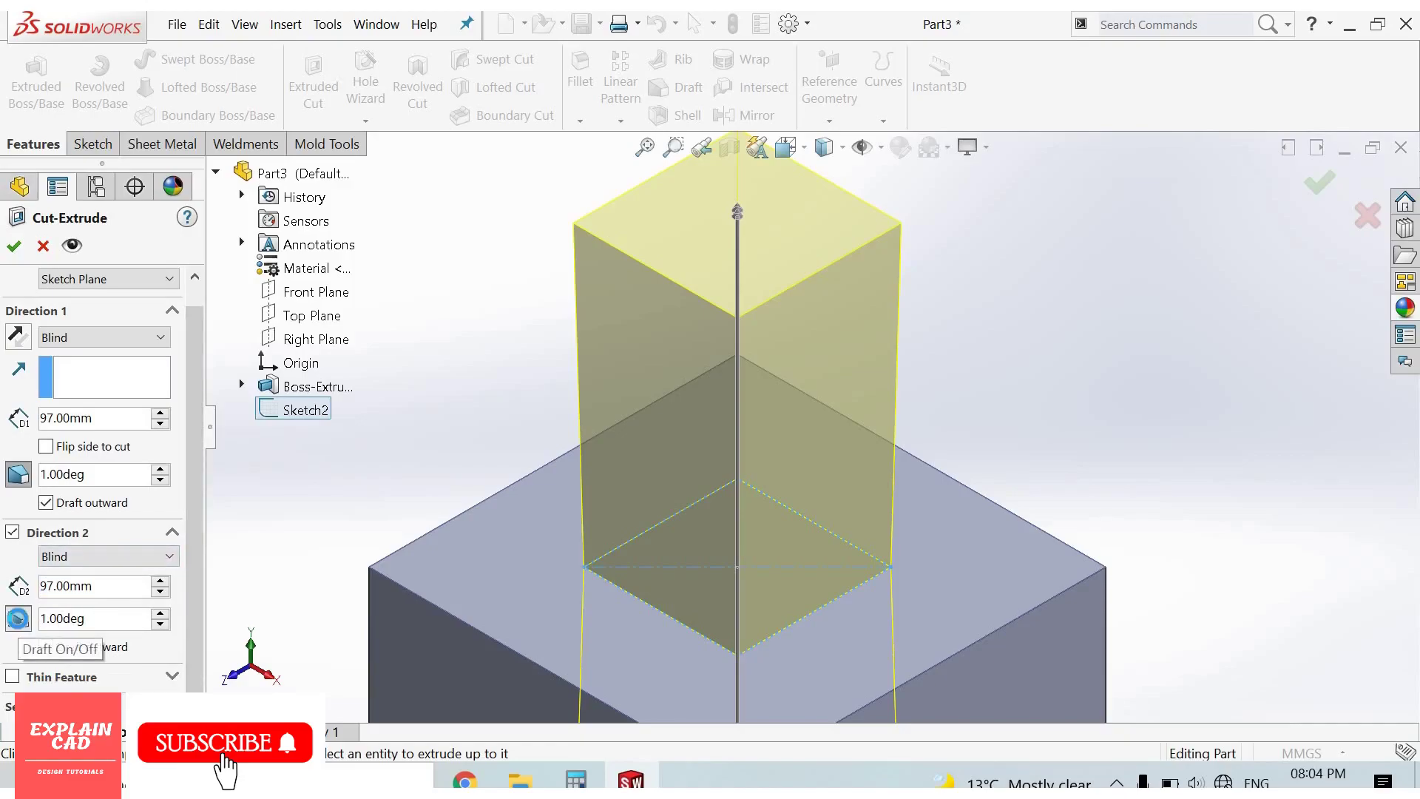
pyautogui.click(18, 623)
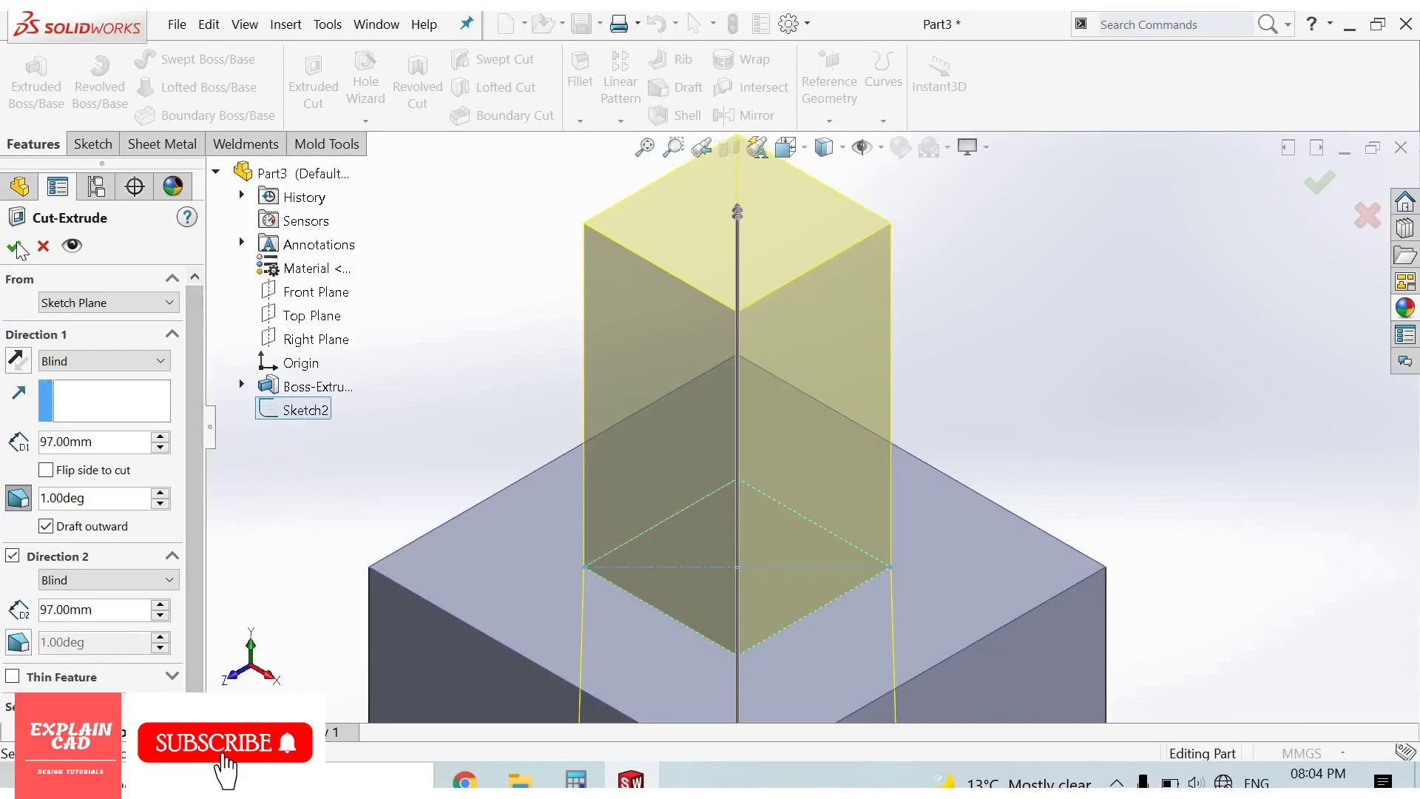
pyautogui.press('Return')
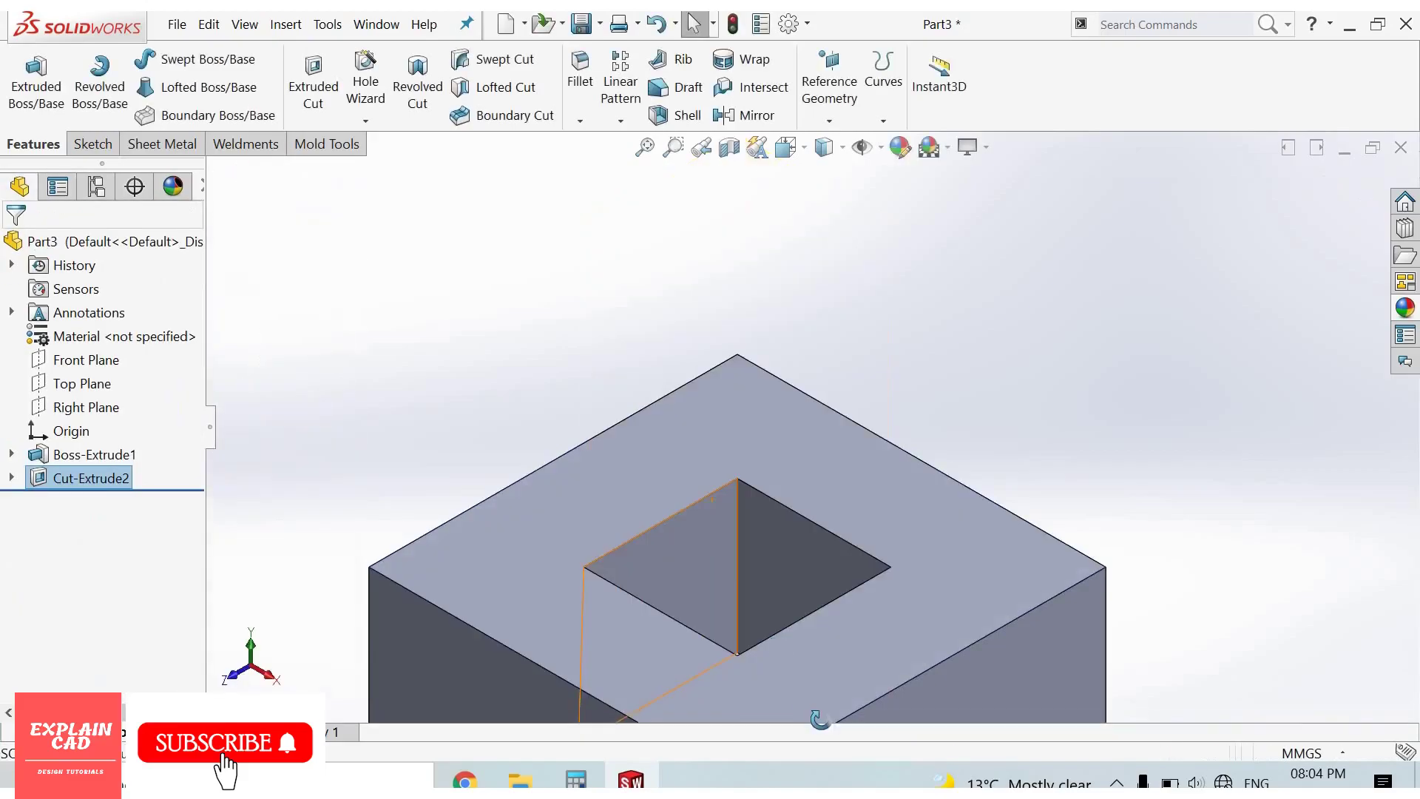
pyautogui.scroll(3, 844, 586)
pyautogui.moveTo(845, 587)
pyautogui.mouseDown(button='middle')
pyautogui.moveTo(897, 571)
pyautogui.moveTo(730, 563)
pyautogui.mouseUp(button='middle')
pyautogui.click(730, 563)
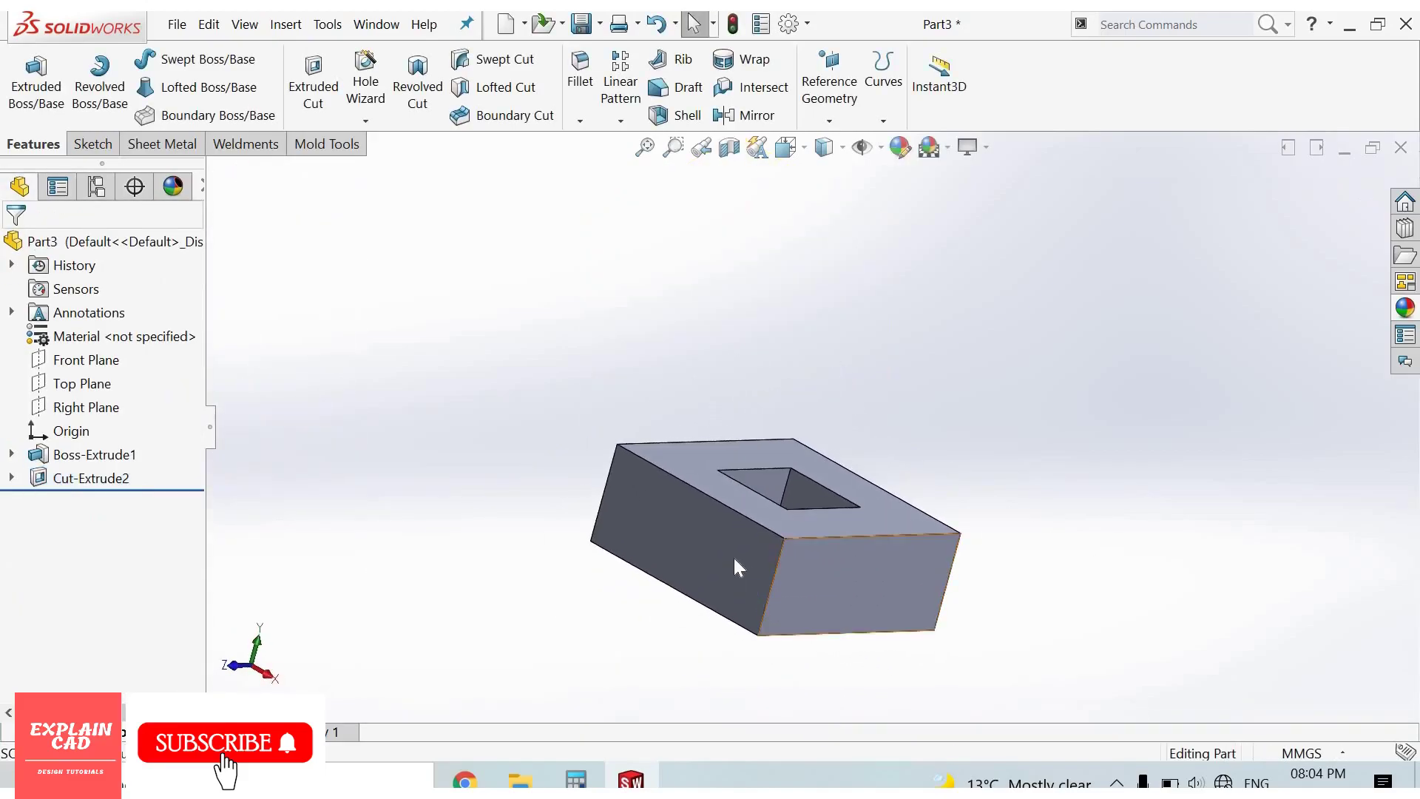
# Start a sketch on the front face and draw the left circle
pyautogui.click(807, 518)
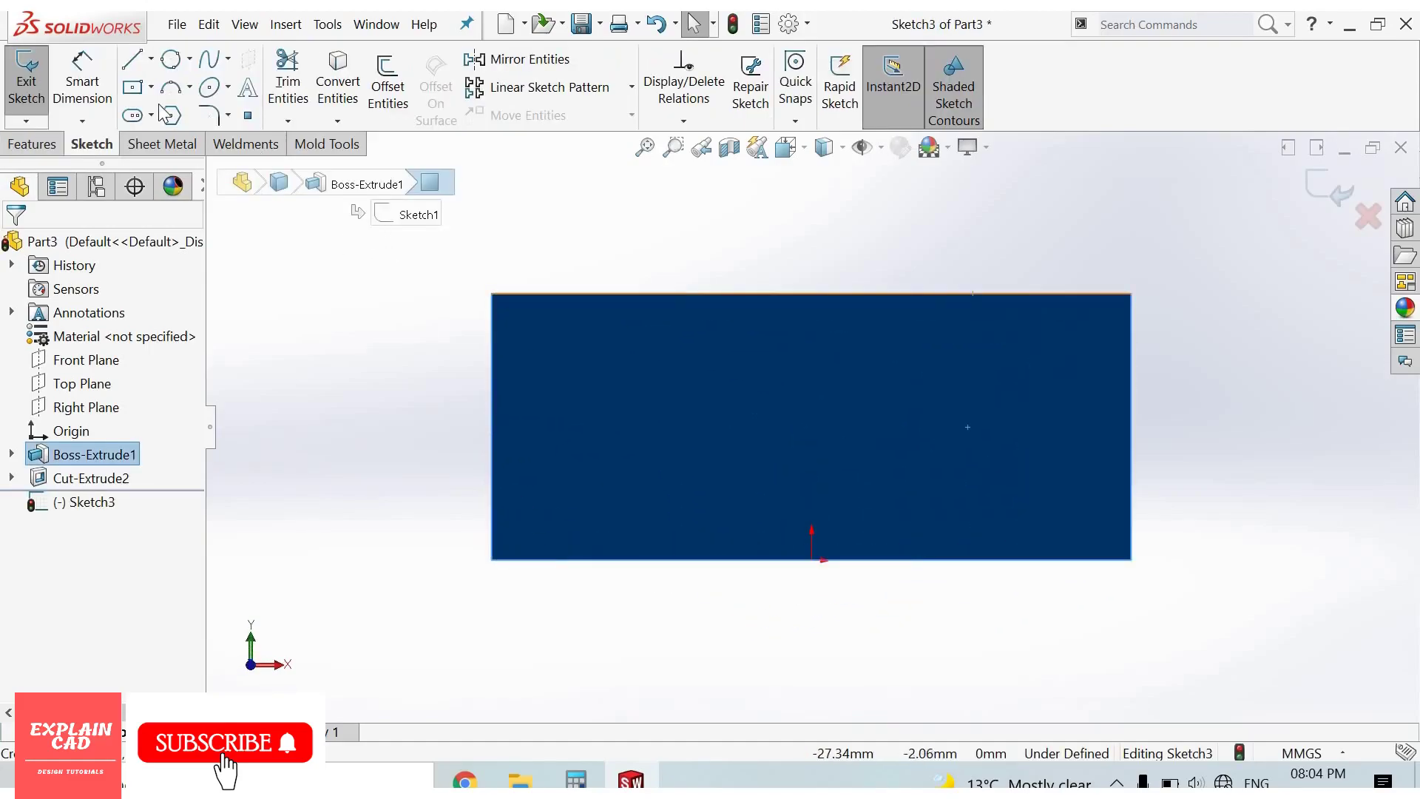
pyautogui.click(171, 59)
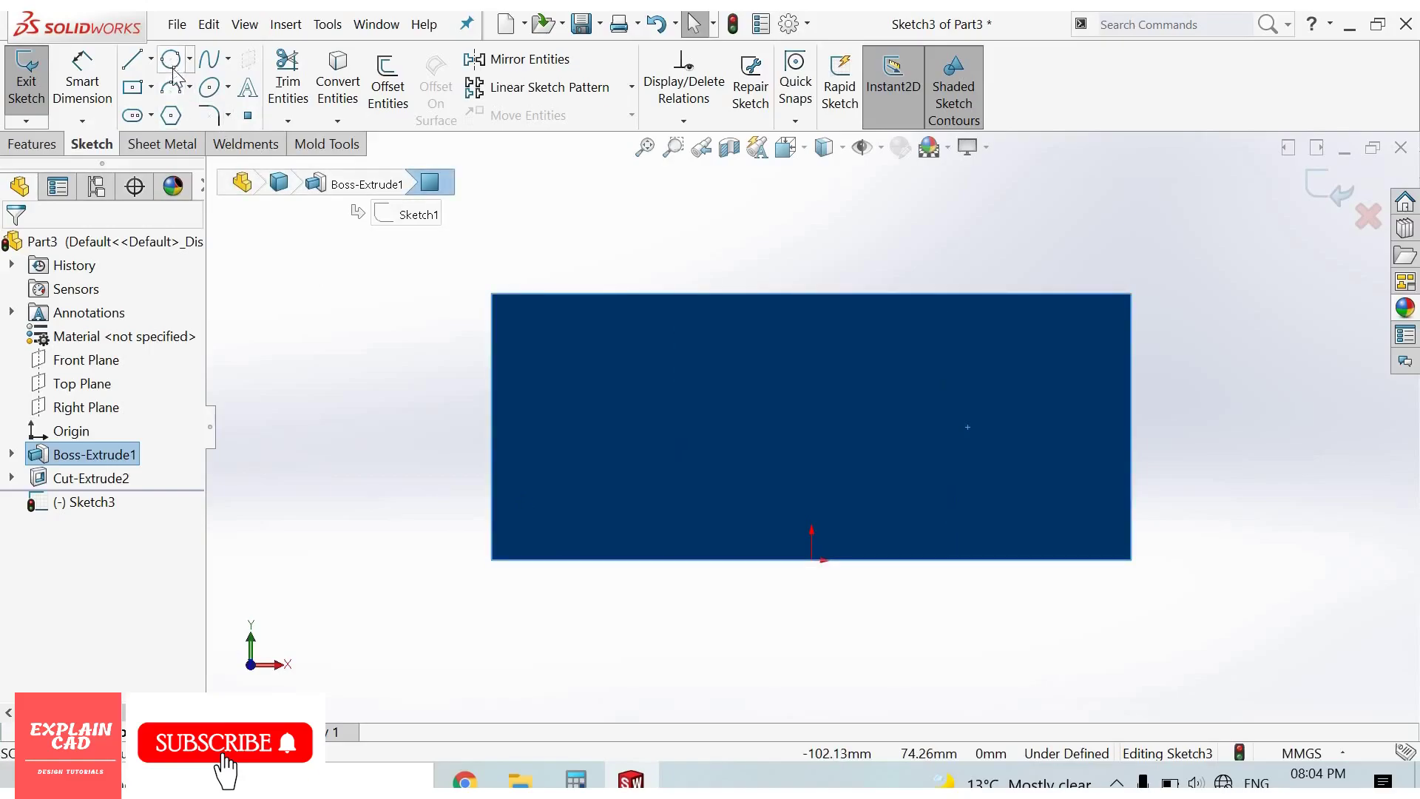
pyautogui.click(575, 367)
pyautogui.click(618, 406)
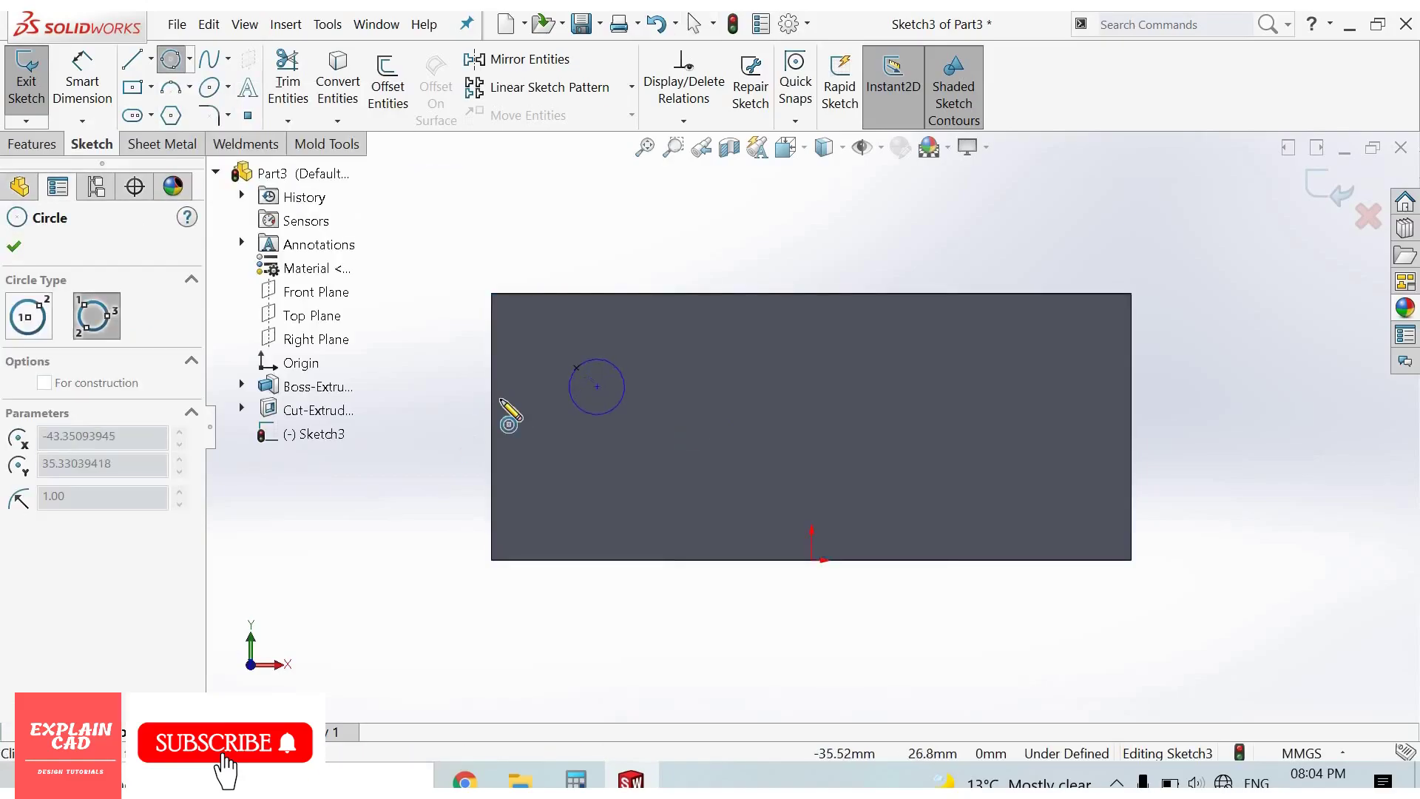
pyautogui.click(625, 421)
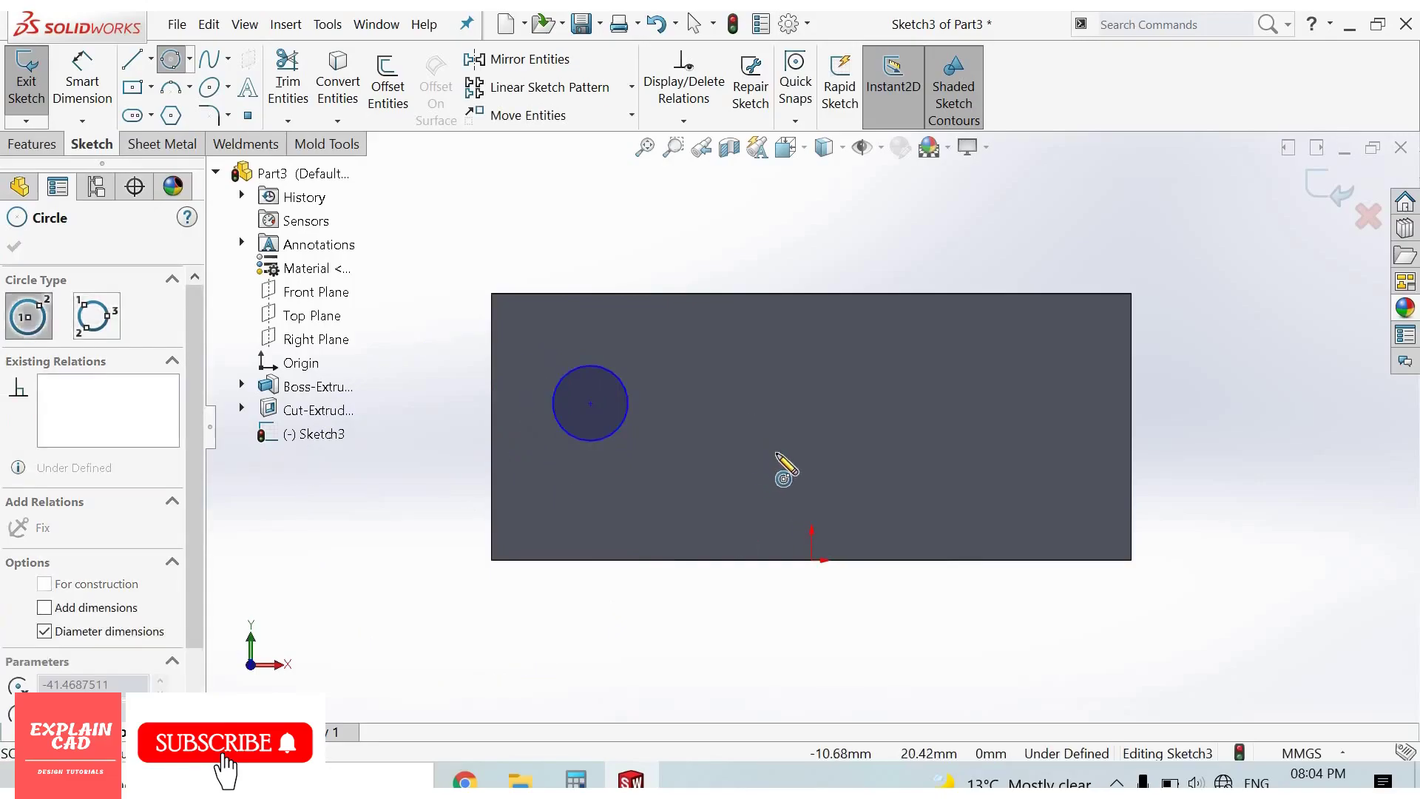
# Draw the middle and right circles and a smaller circle below them
pyautogui.click(750, 415)
pyautogui.click(788, 439)
pyautogui.click(1019, 415)
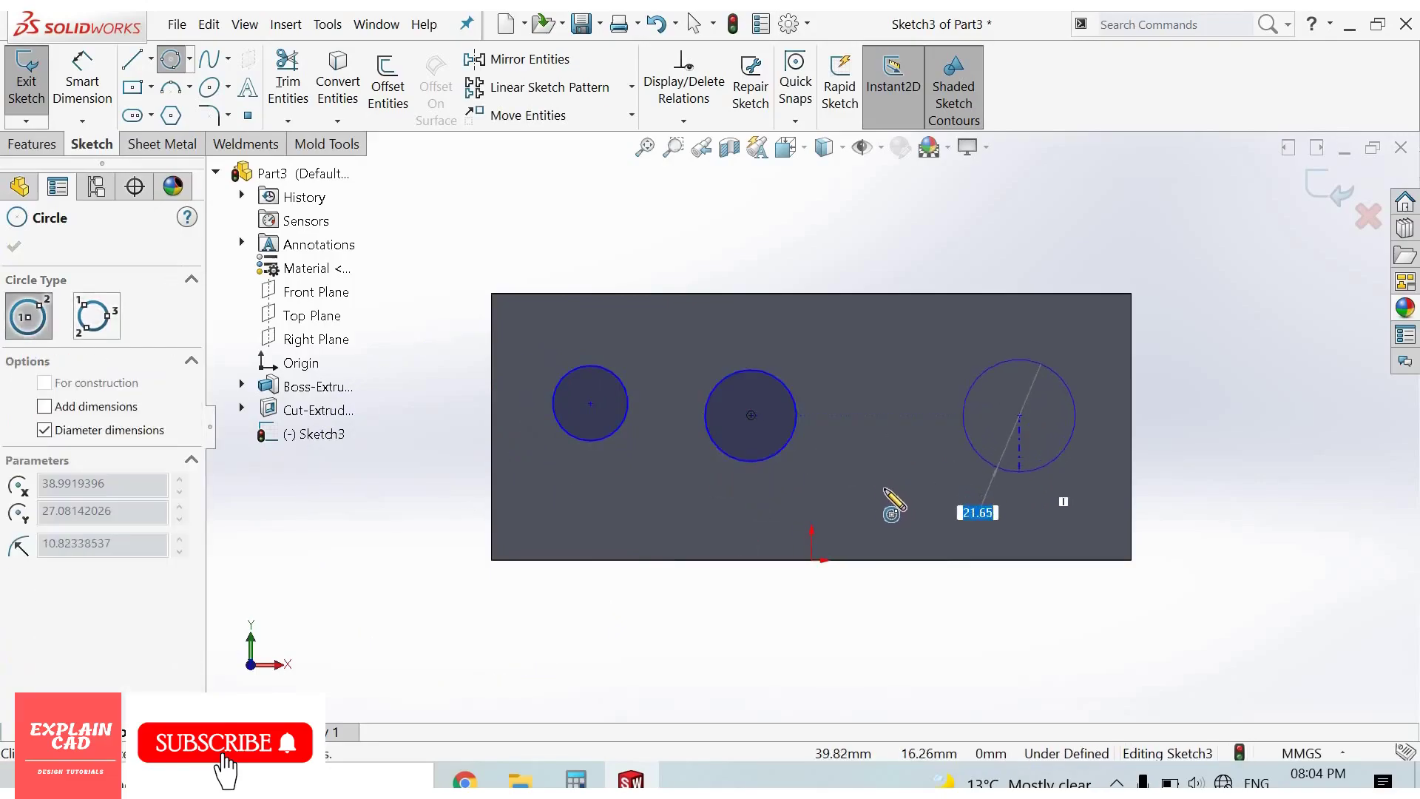
pyautogui.press('Return')
pyautogui.click(876, 481)
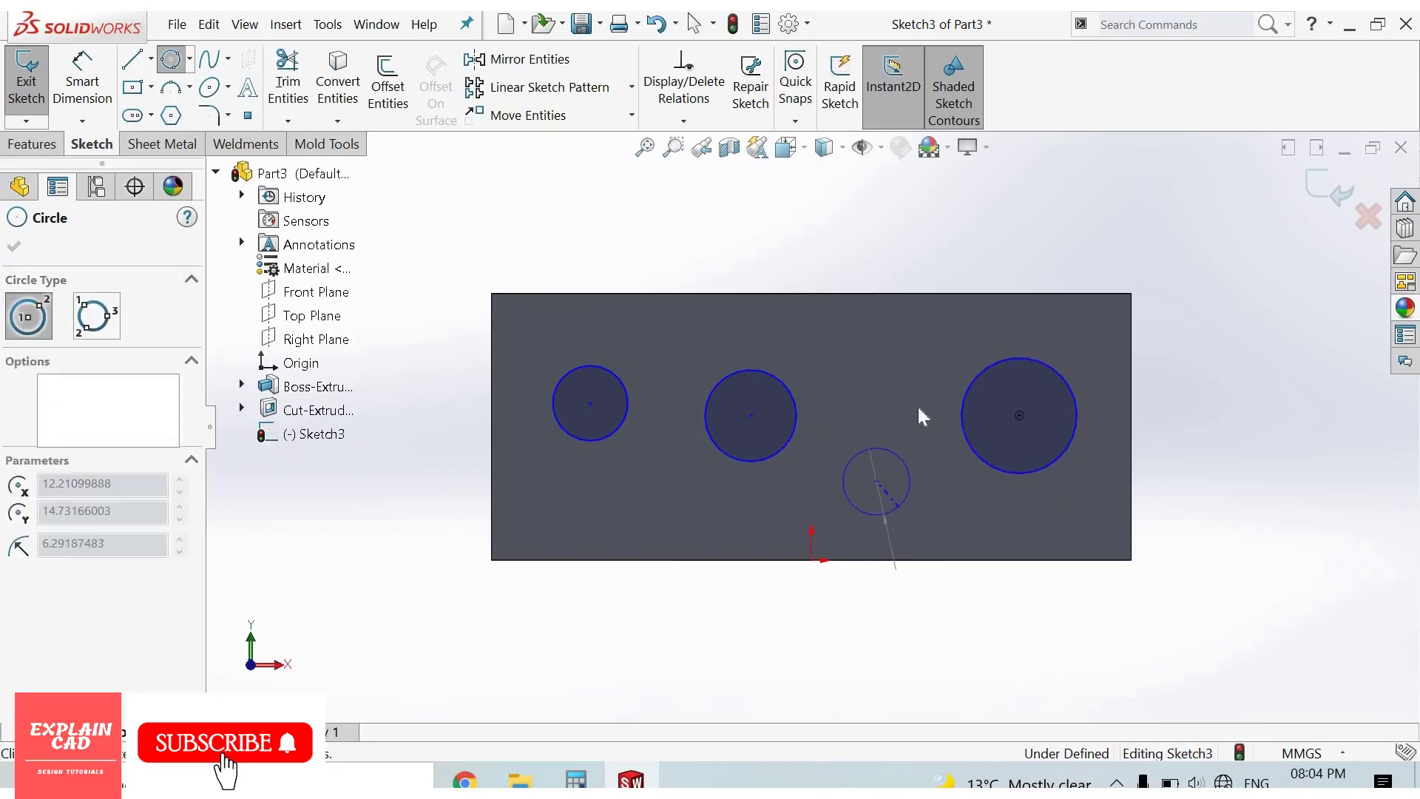
pyautogui.rightClick(958, 426)
pyautogui.press('Escape')
pyautogui.press('Escape')
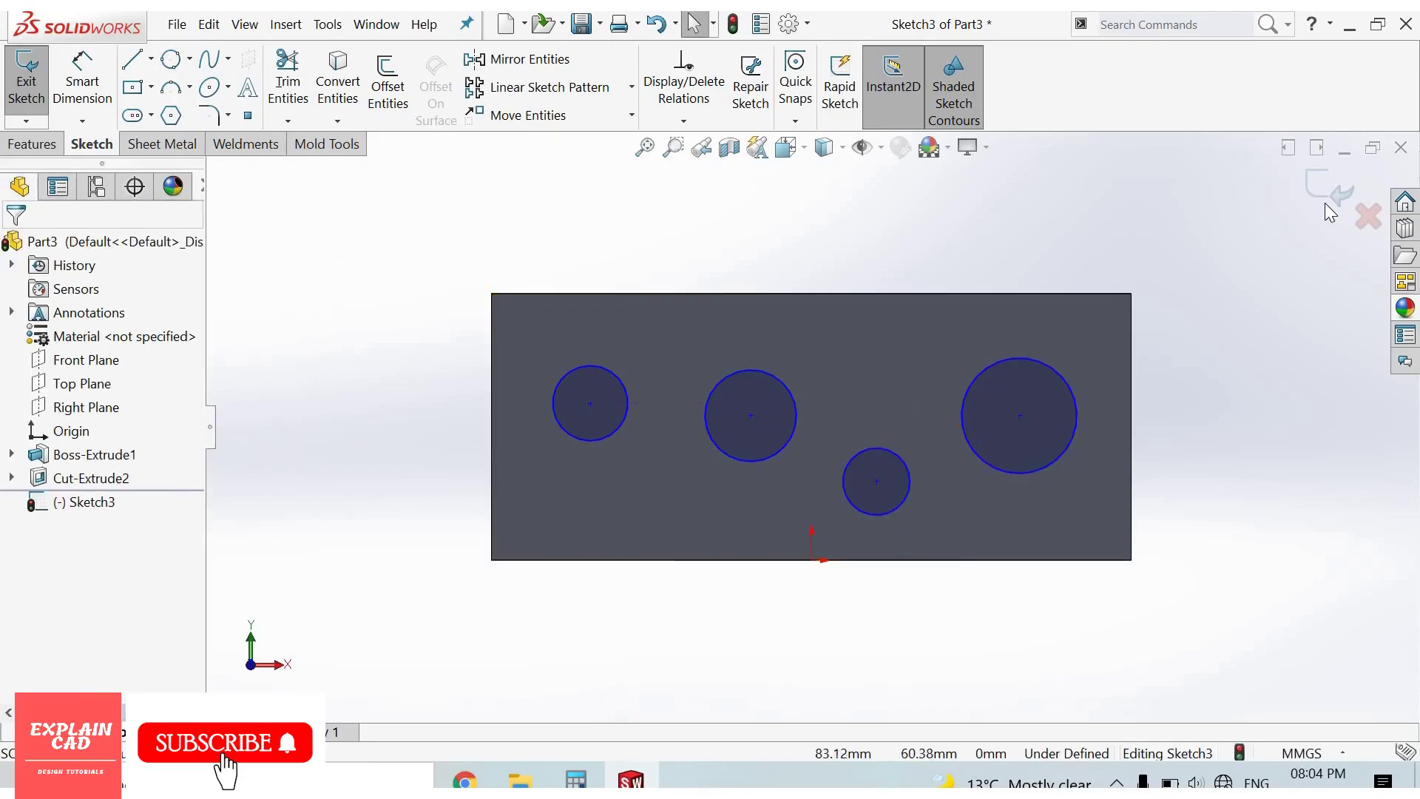
# Exit the circle sketch and clear the whole sketch from the cut contours
pyautogui.click(1323, 198)
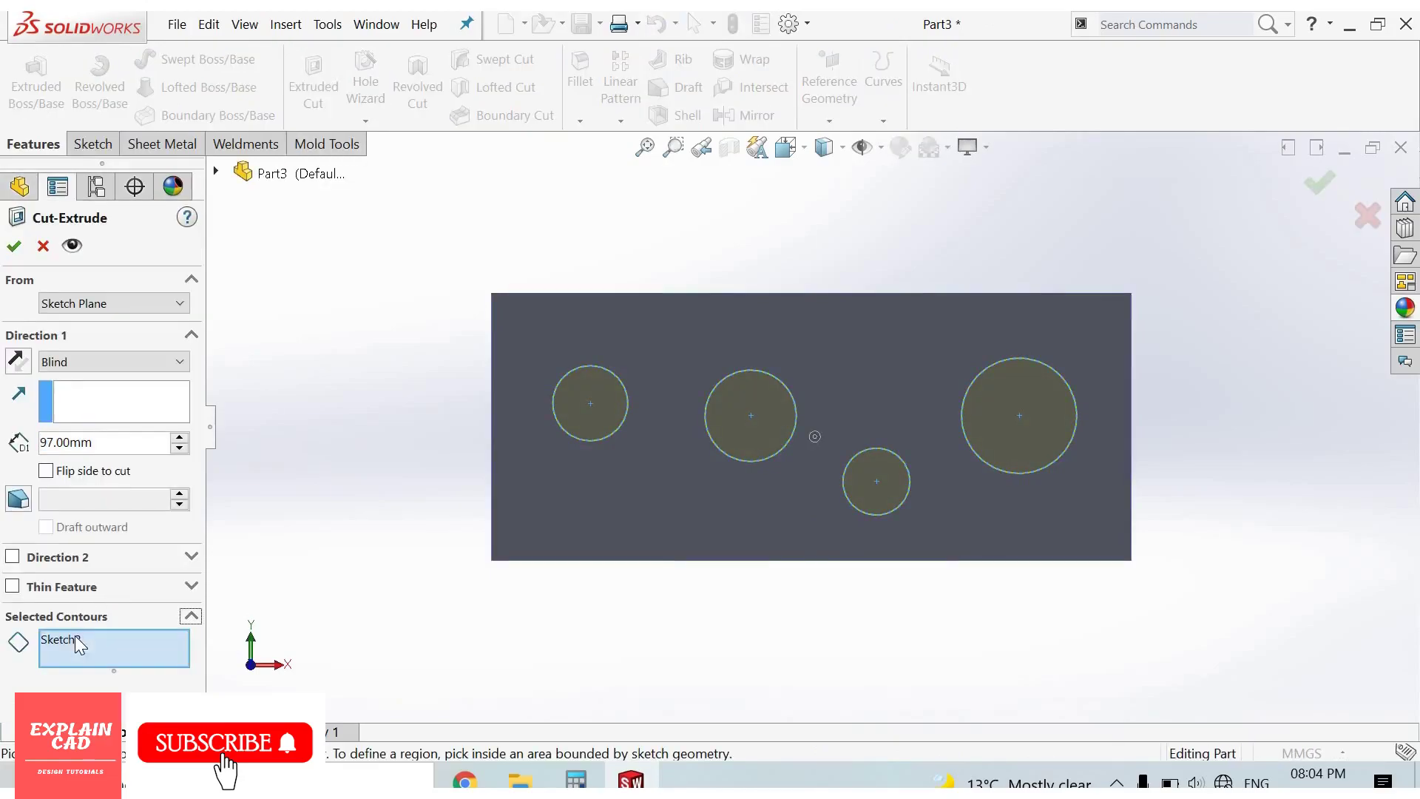
pyautogui.click(74, 636)
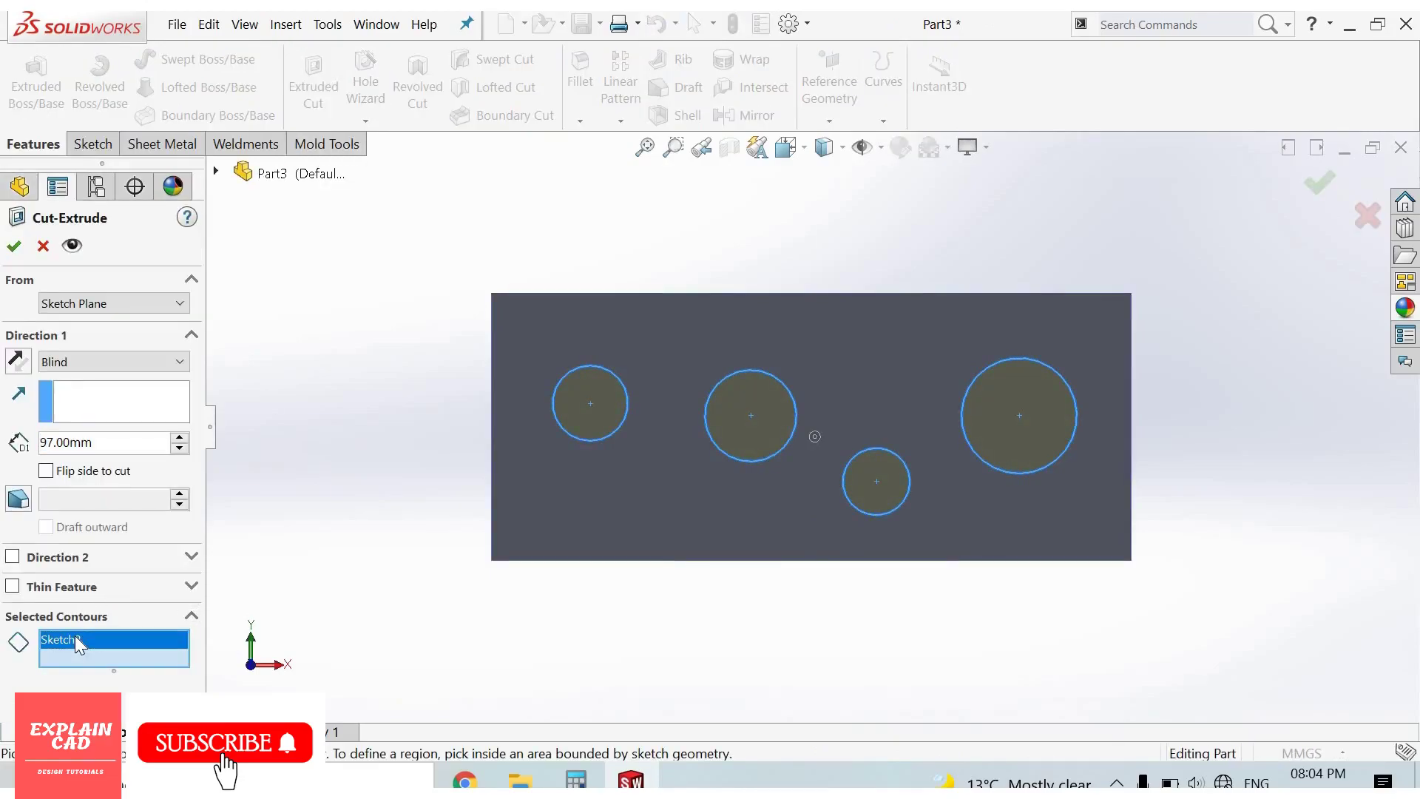
pyautogui.press('Delete')
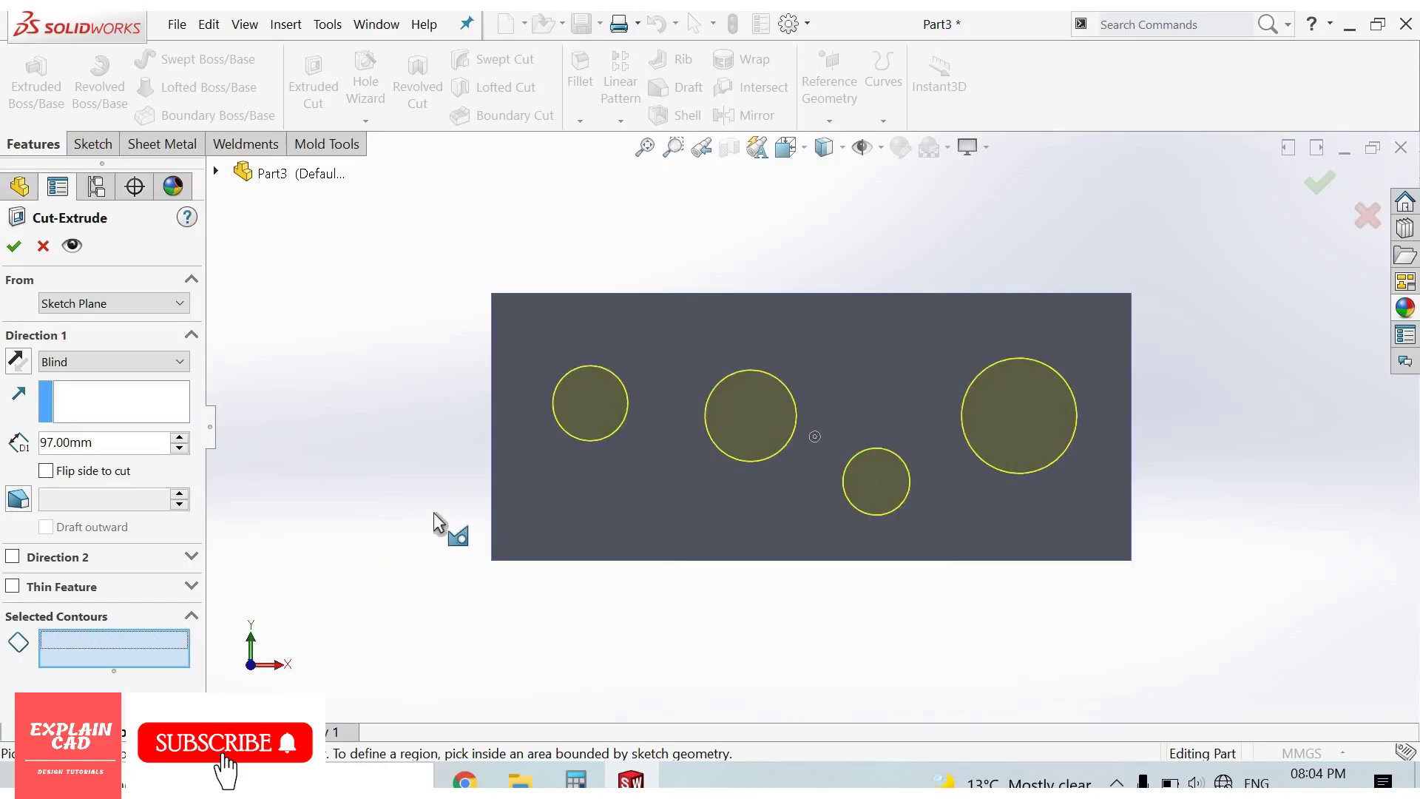
# Select the left, middle and right circles as the cut regions
pyautogui.moveTo(433, 513); pyautogui.dragTo(517, 485, button='middle')
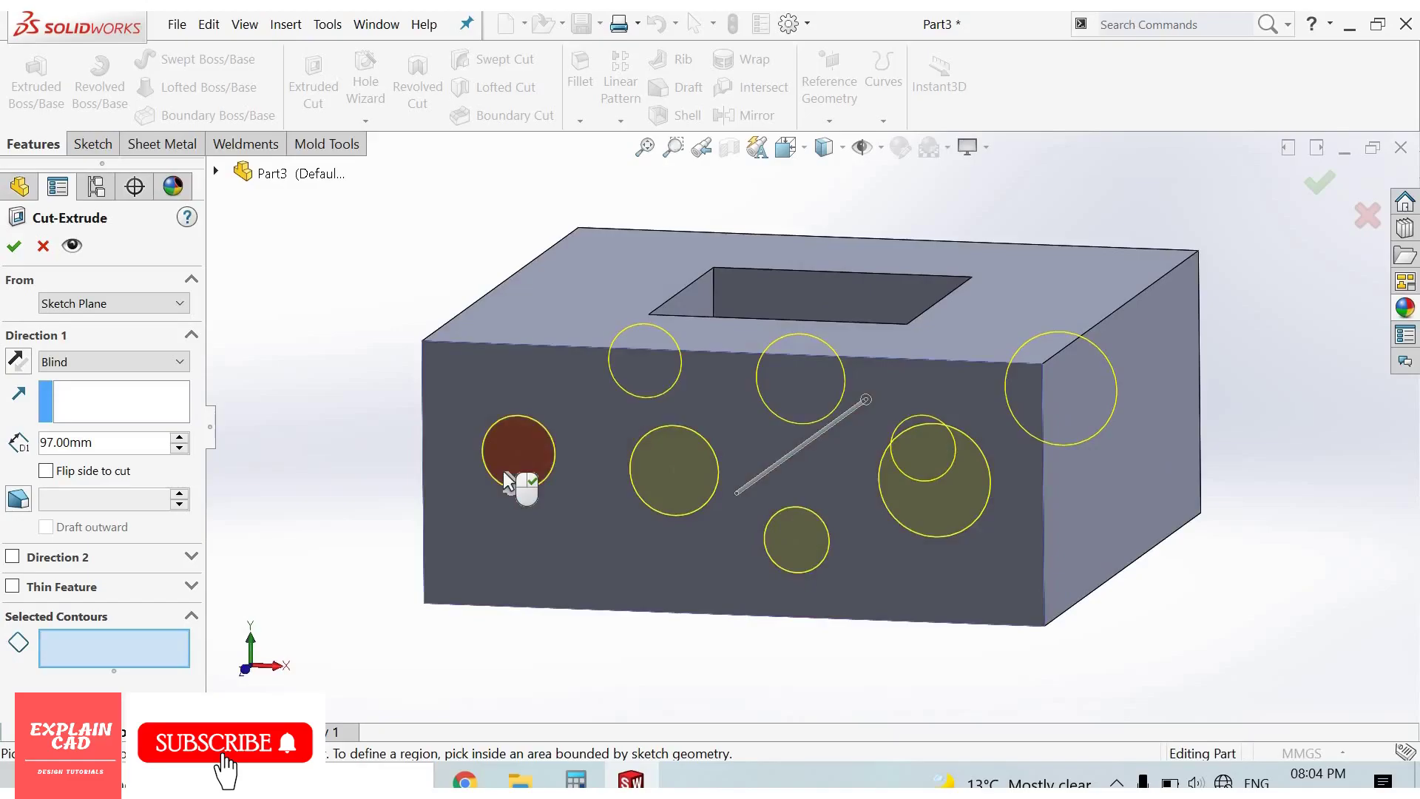
pyautogui.click(517, 485)
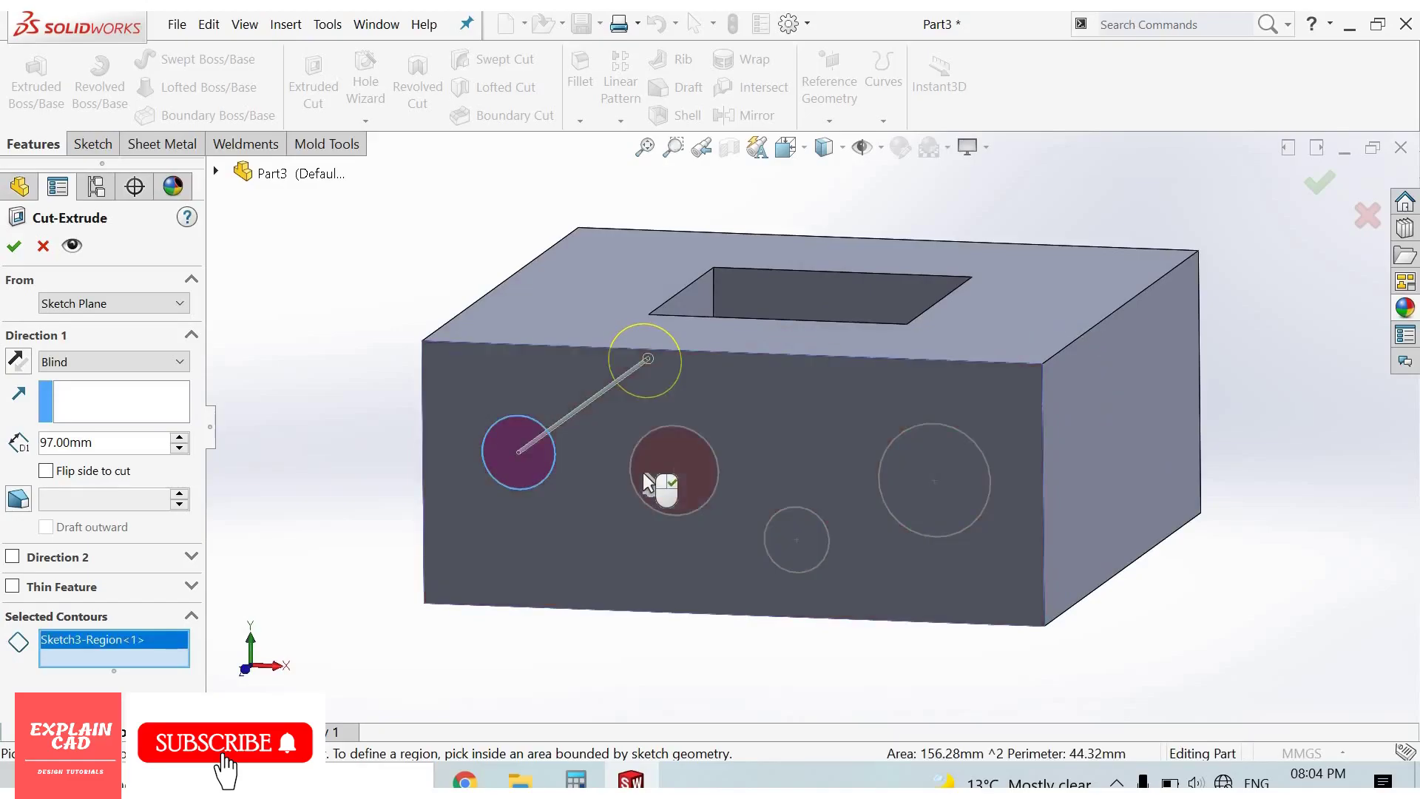
pyautogui.click(644, 474)
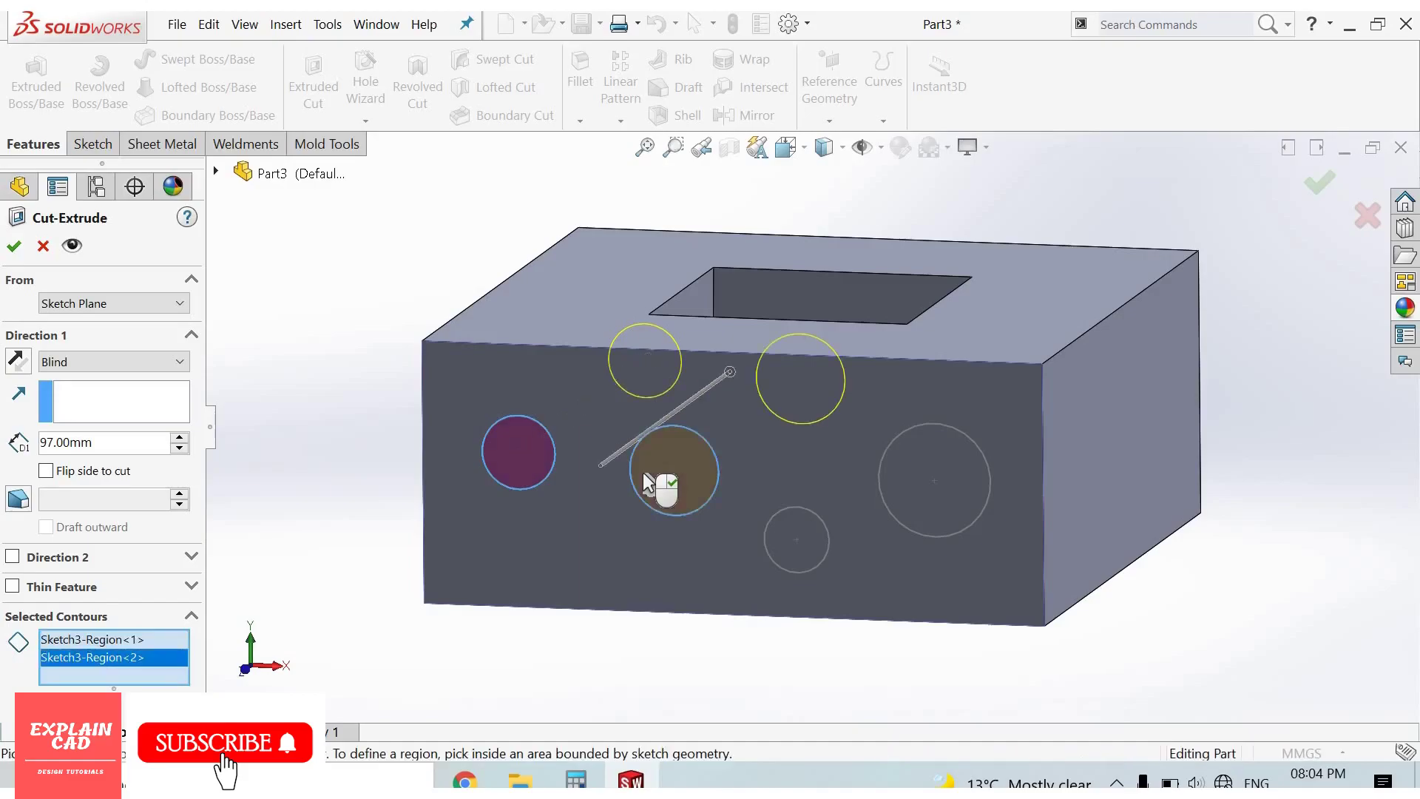
pyautogui.click(646, 475)
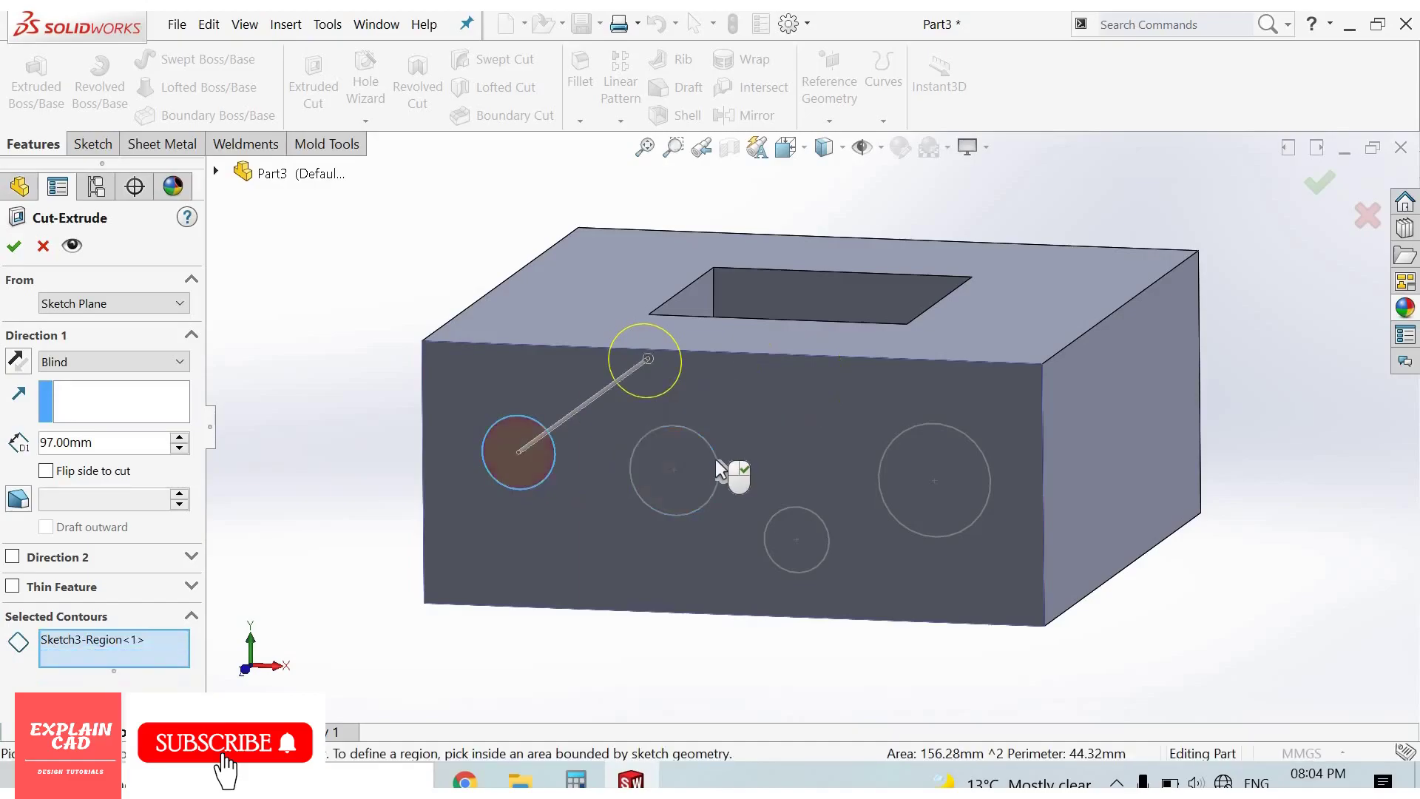
pyautogui.click(677, 467)
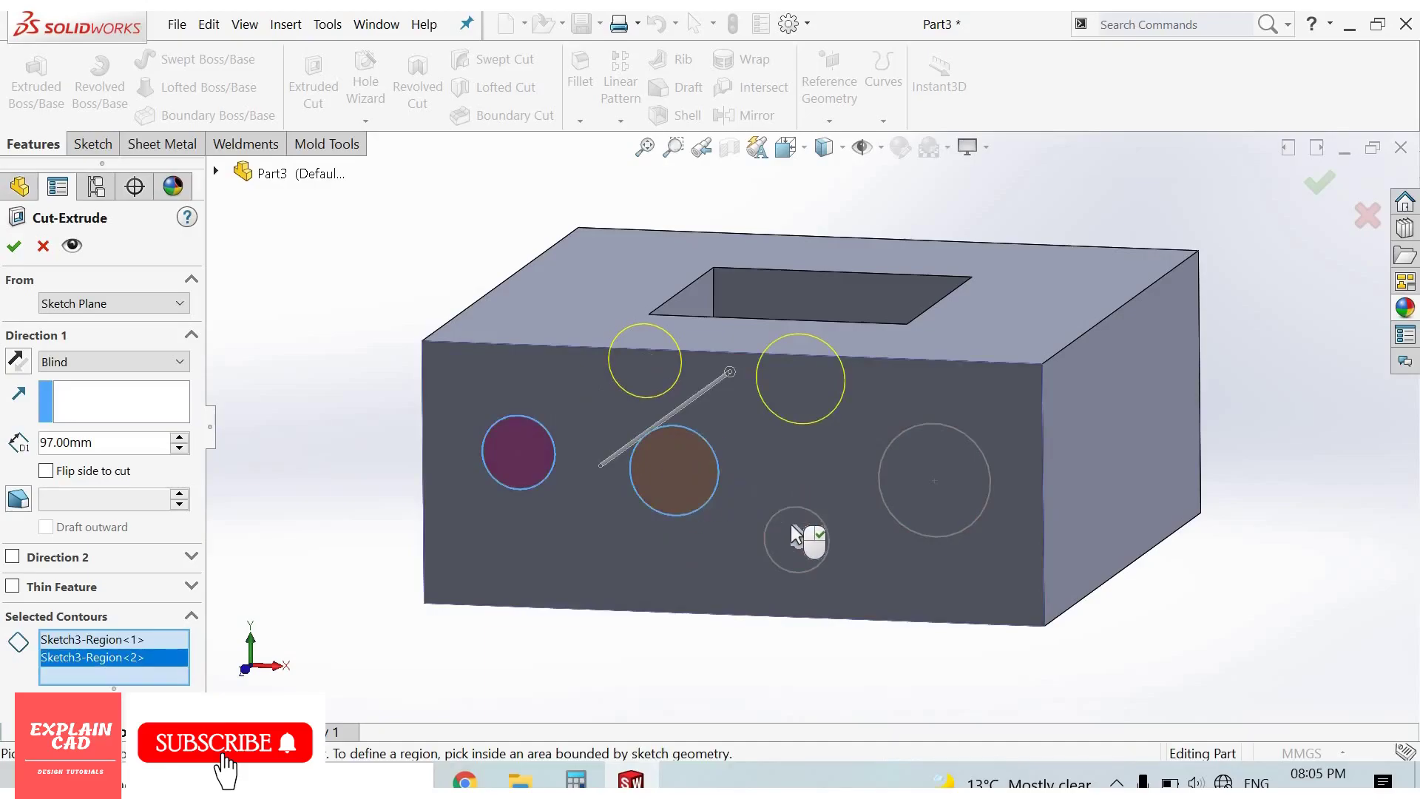
pyautogui.click(906, 490)
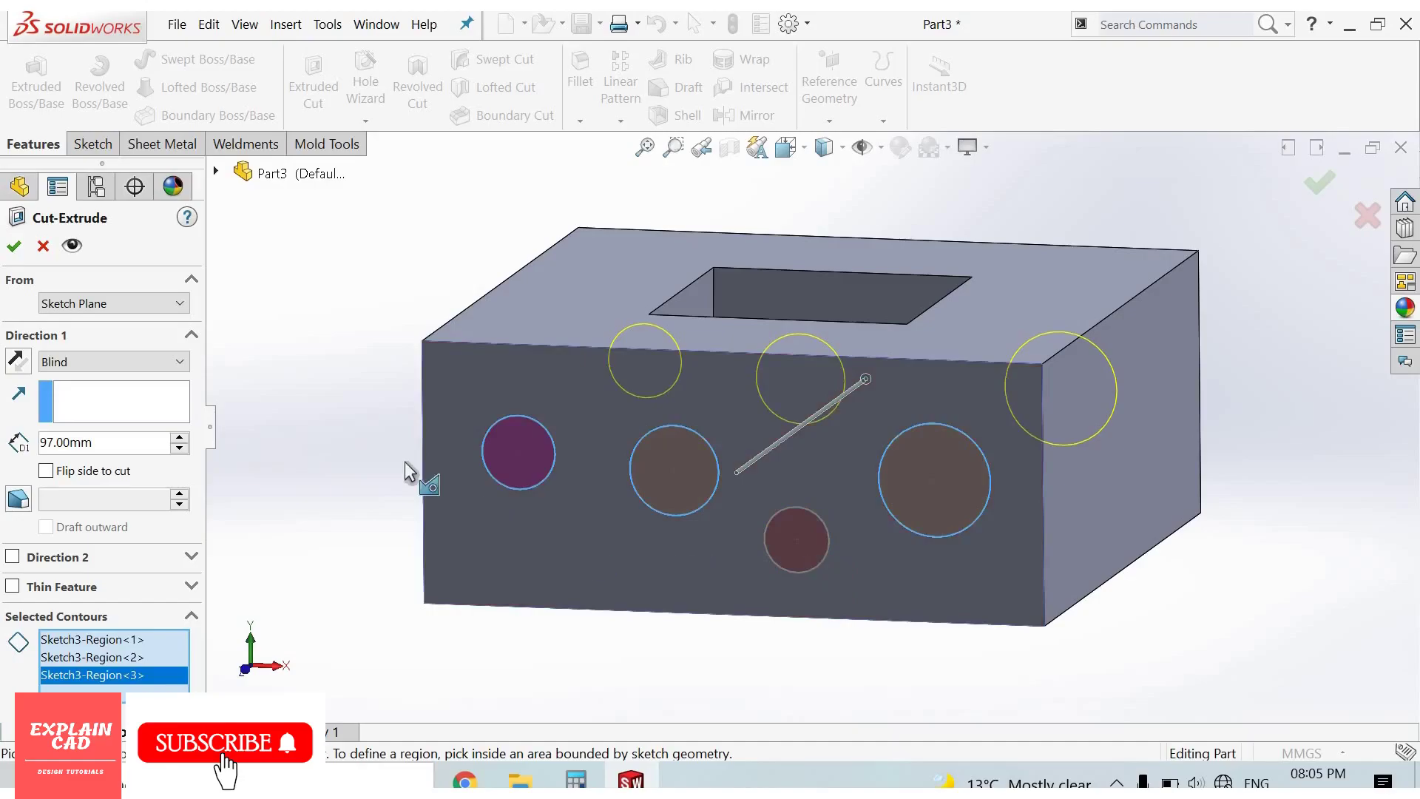
# Set the Cut-Extrude depth to 10 mm, creating Cut-Extrude3 with three round front-face holes
pyautogui.click(179, 437)
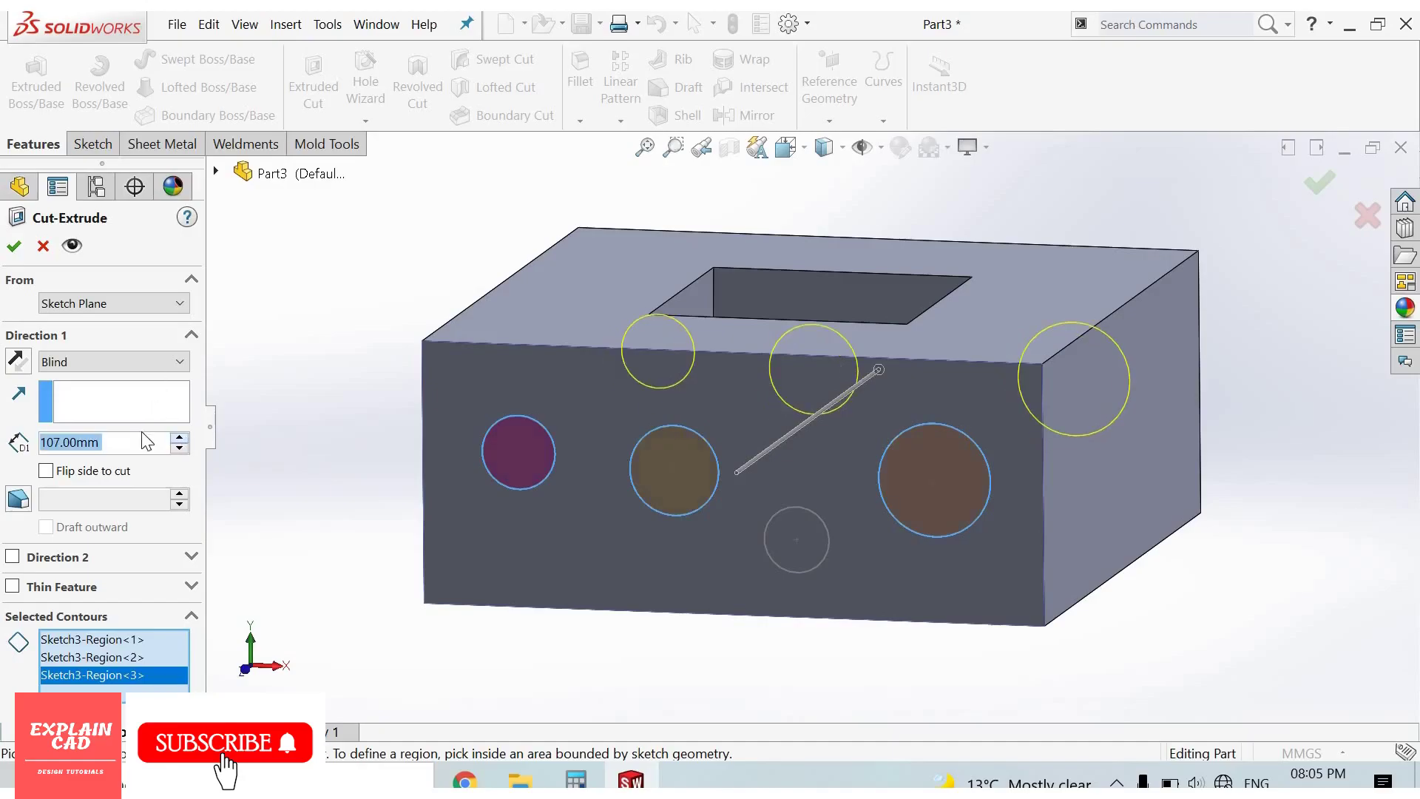
pyautogui.rightClick(112, 445)
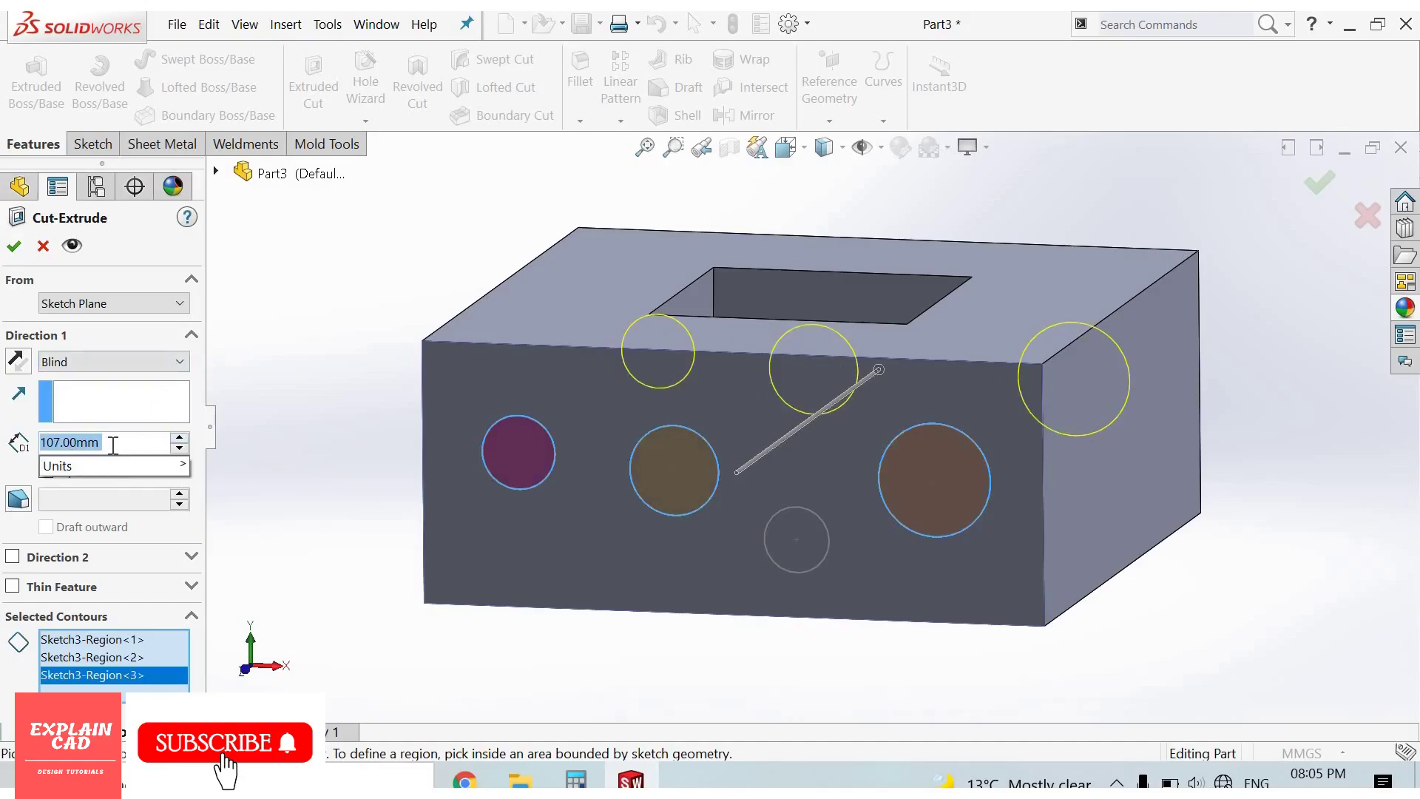
pyautogui.moveTo(111, 466)
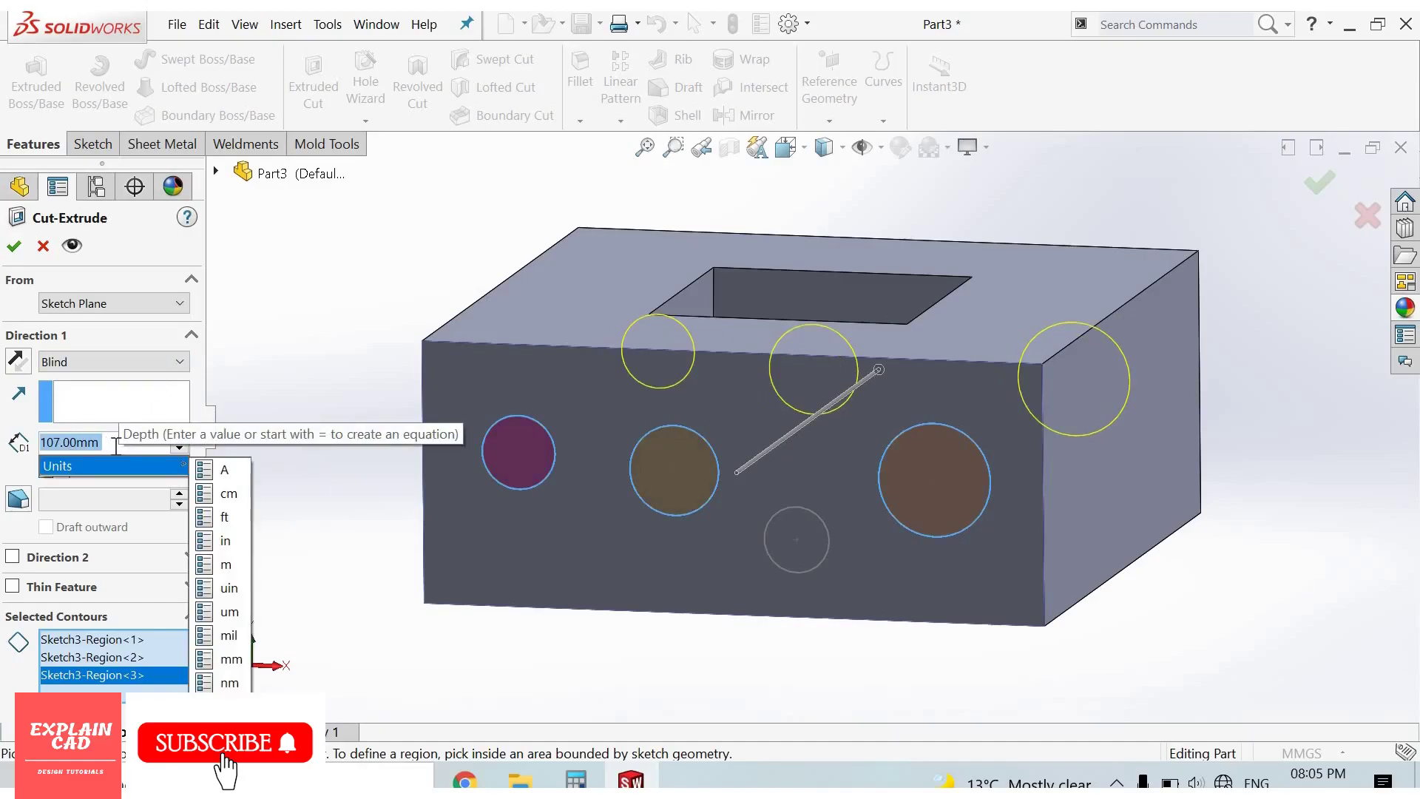
pyautogui.press('Escape')
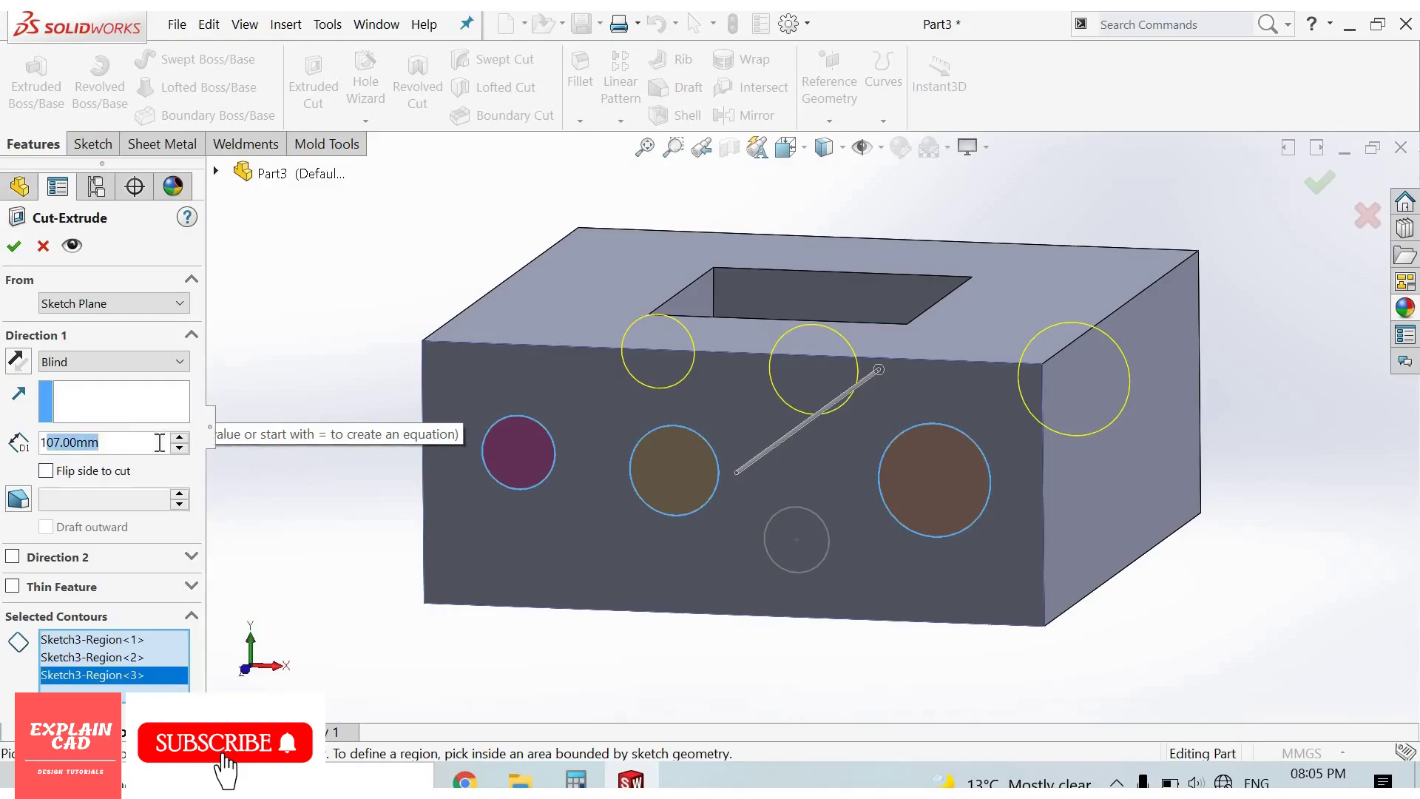
pyautogui.press('BackSpace')
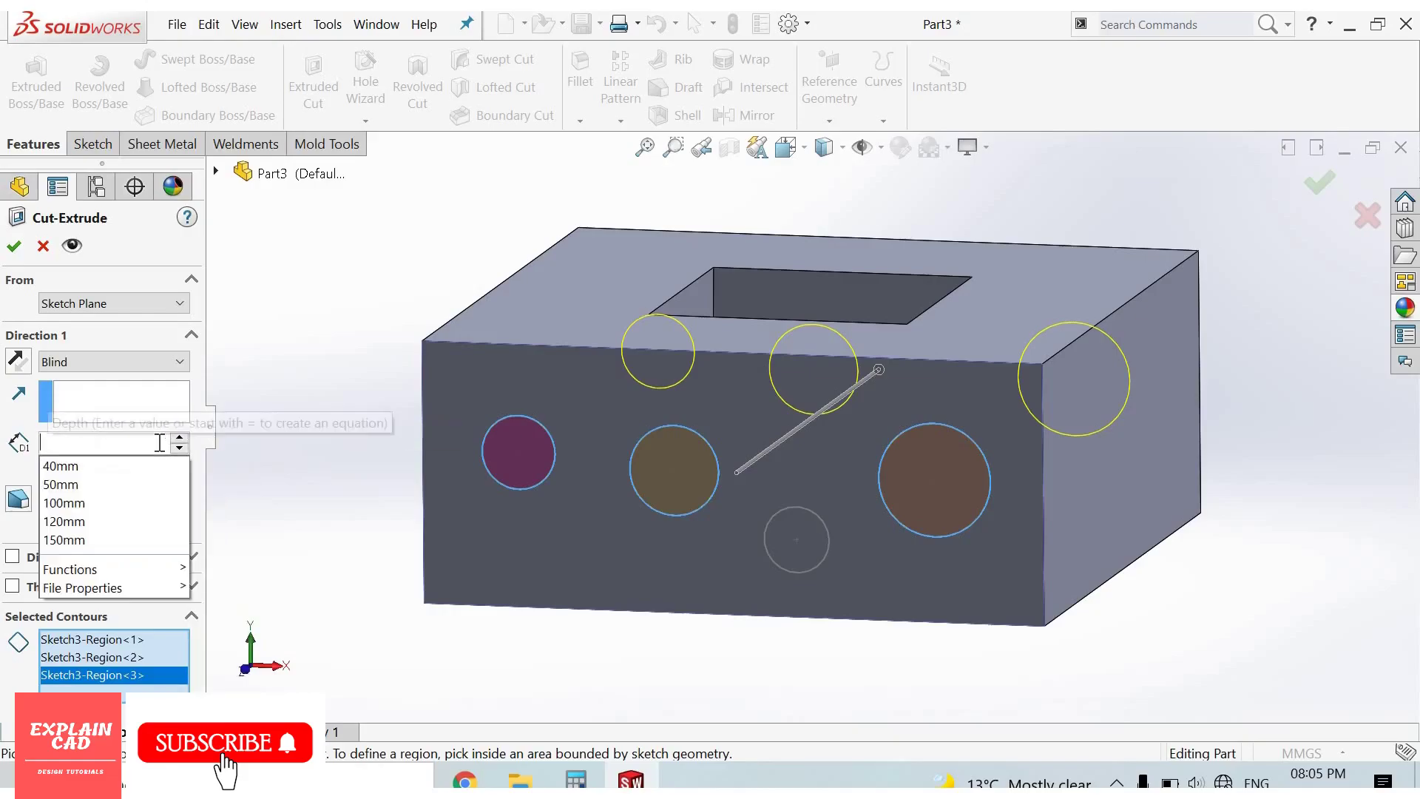
pyautogui.write('10')
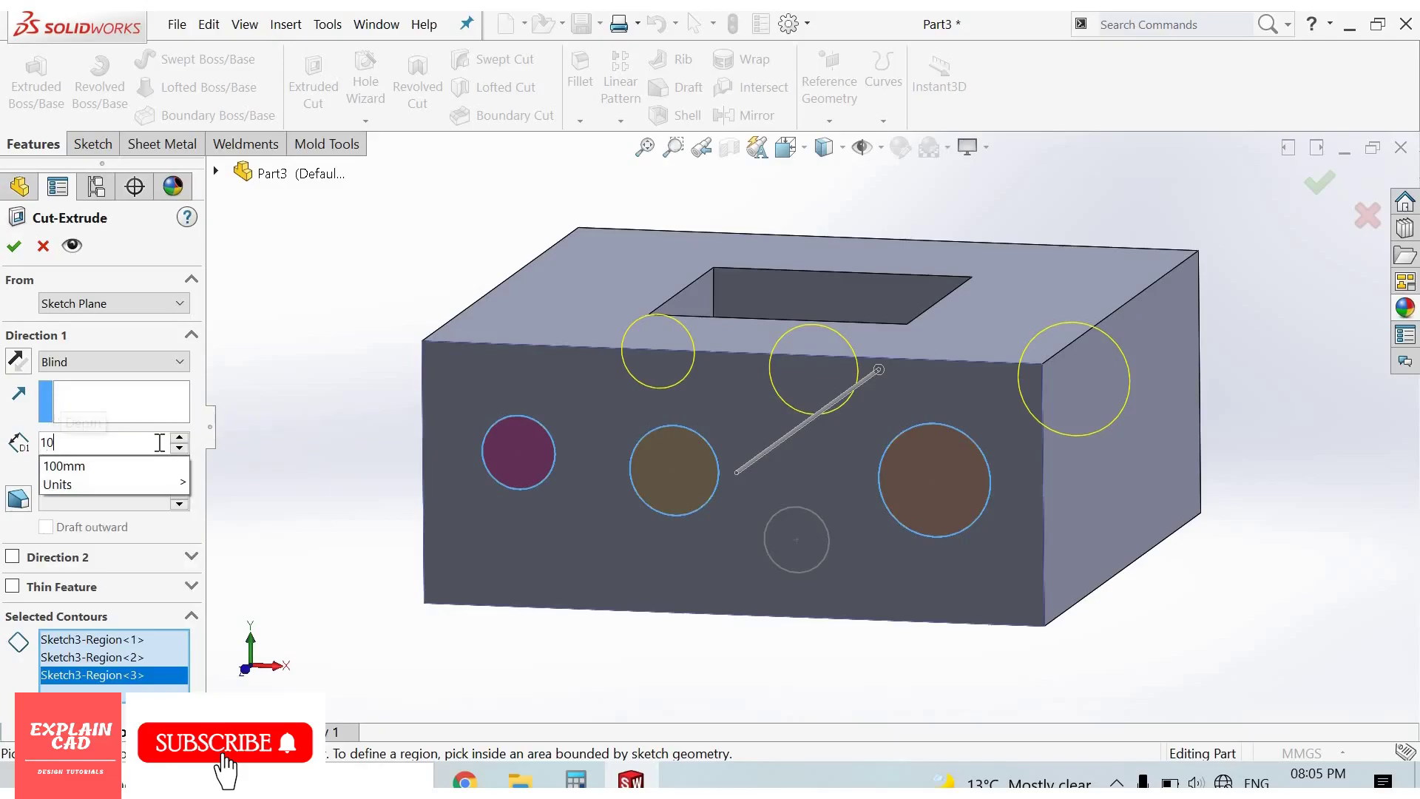
pyautogui.press('Down')
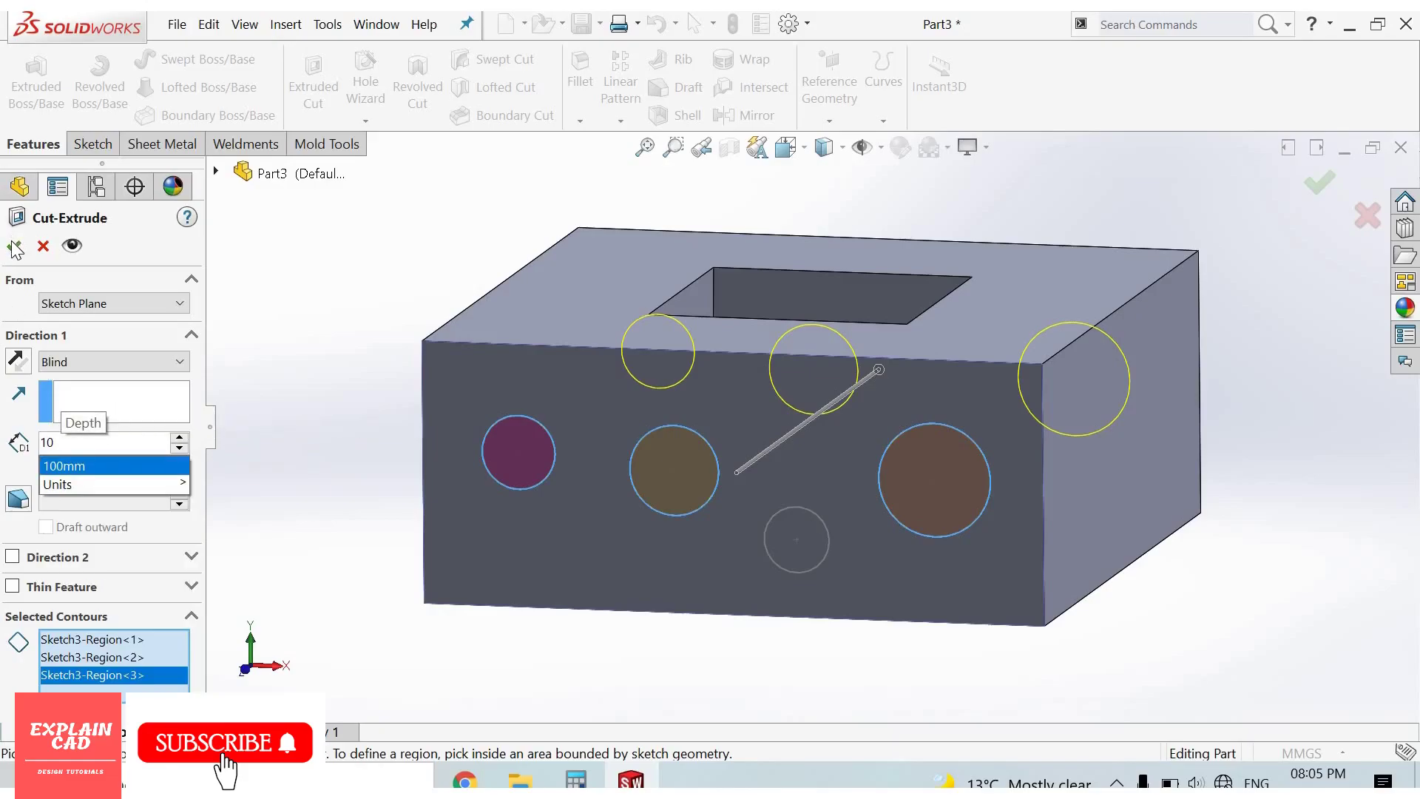
pyautogui.press('Return')
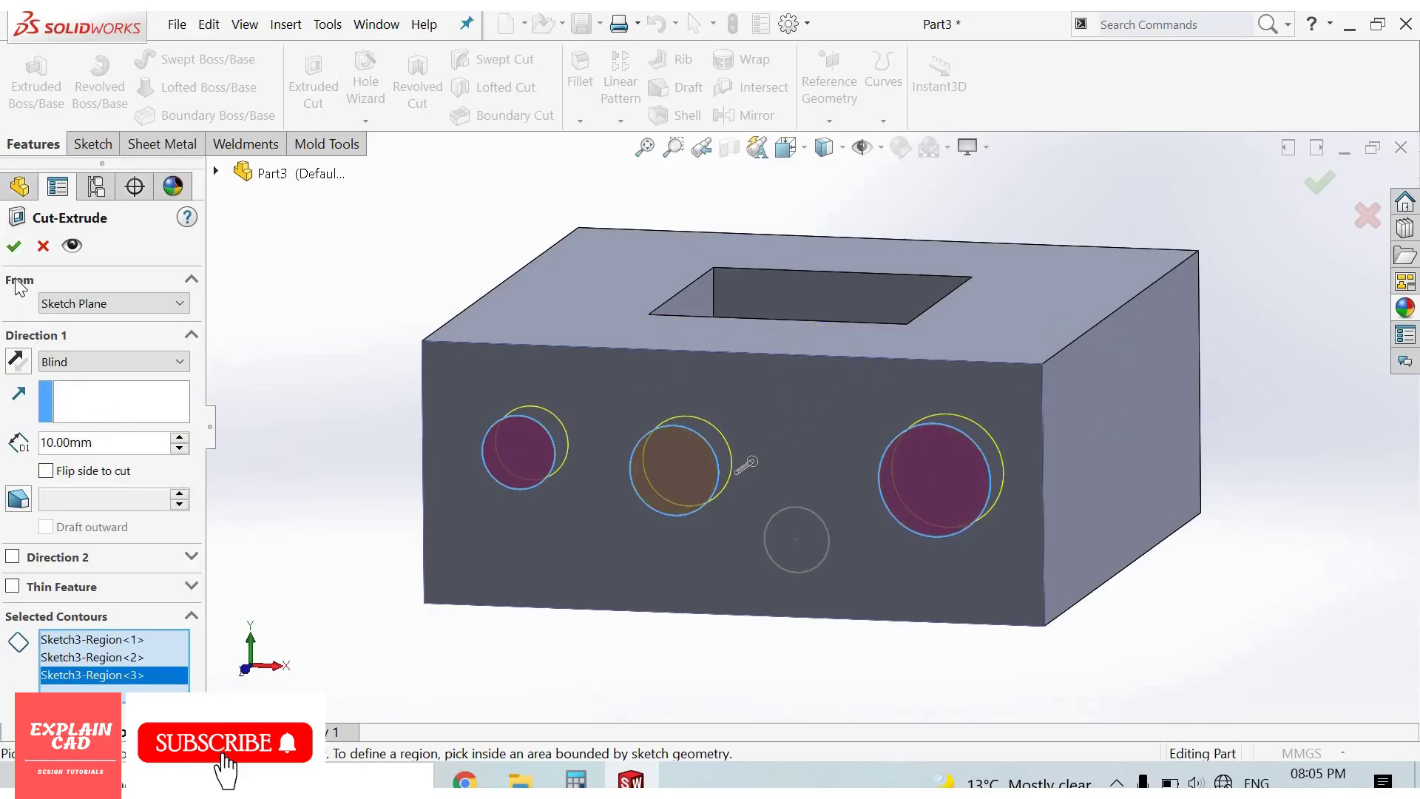
pyautogui.press('Return')
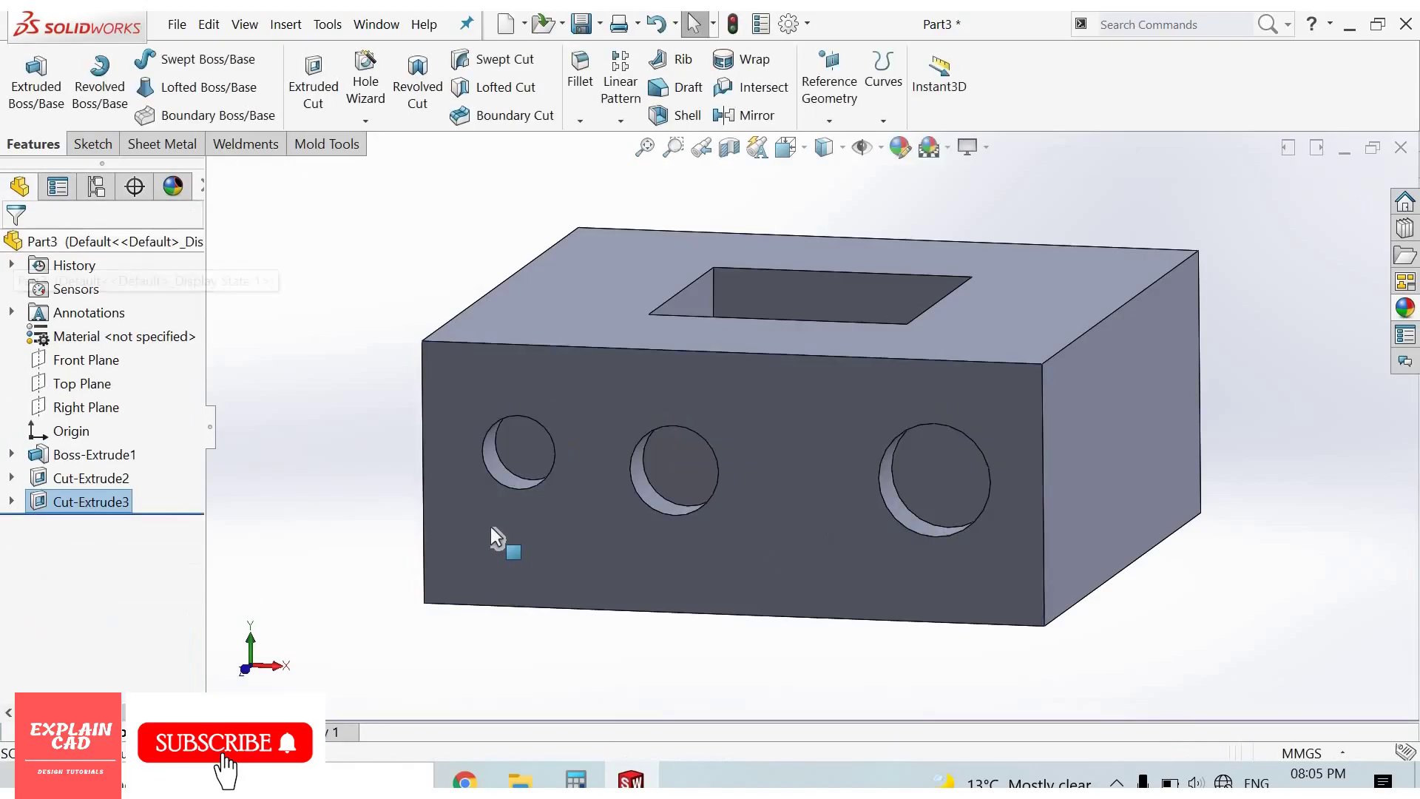
pyautogui.click(500, 478)
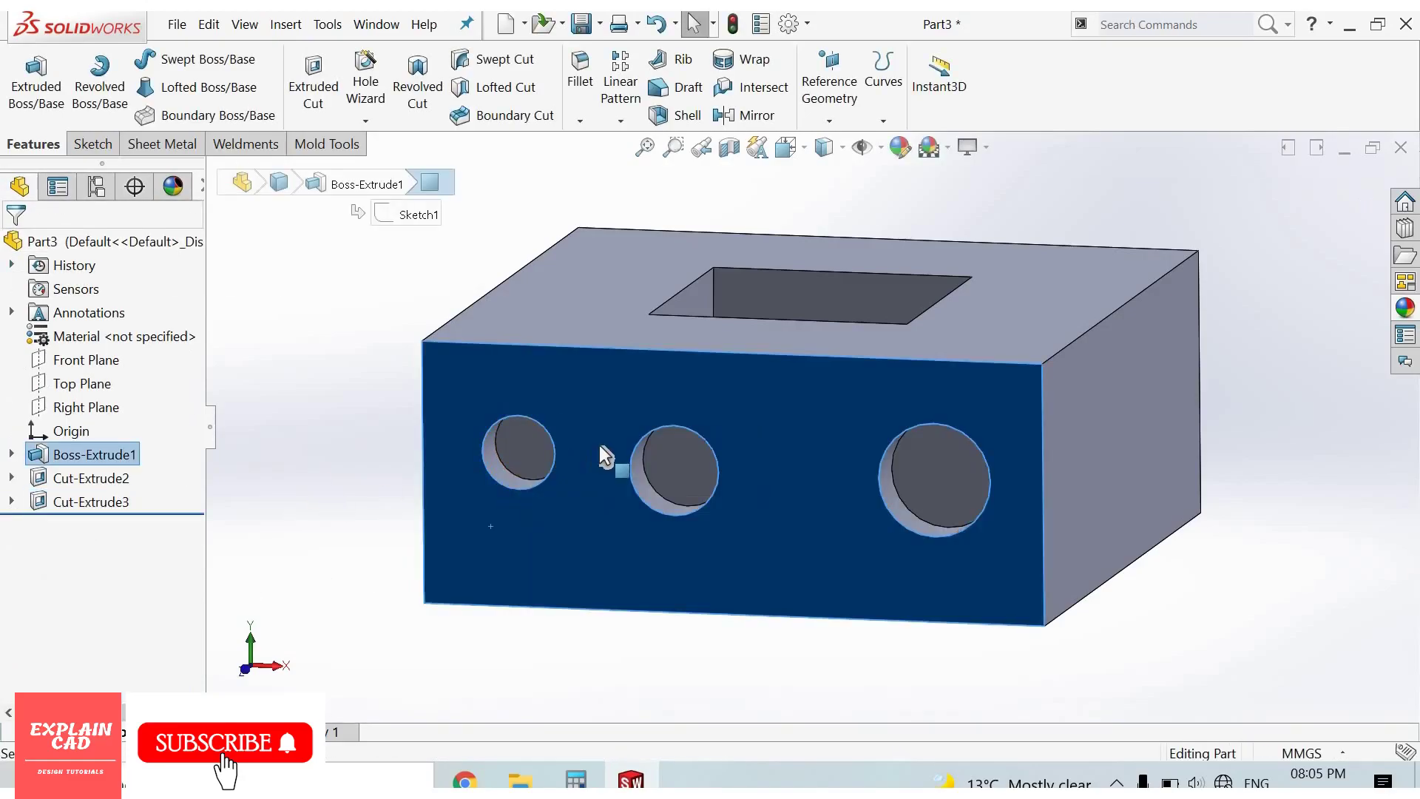
pyautogui.press('Escape')
pyautogui.scroll(-3, 652, 413)
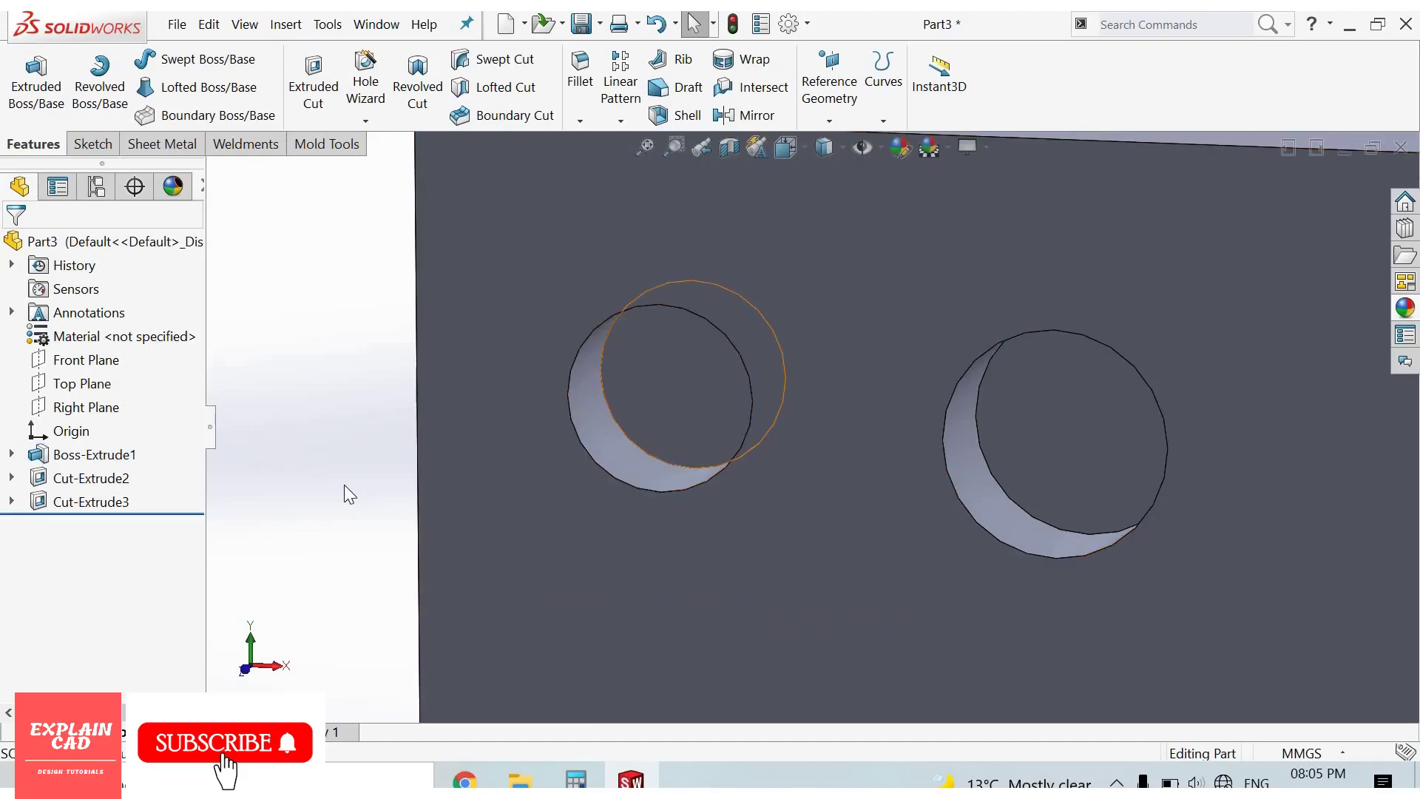
pyautogui.scroll(4, 468, 491)
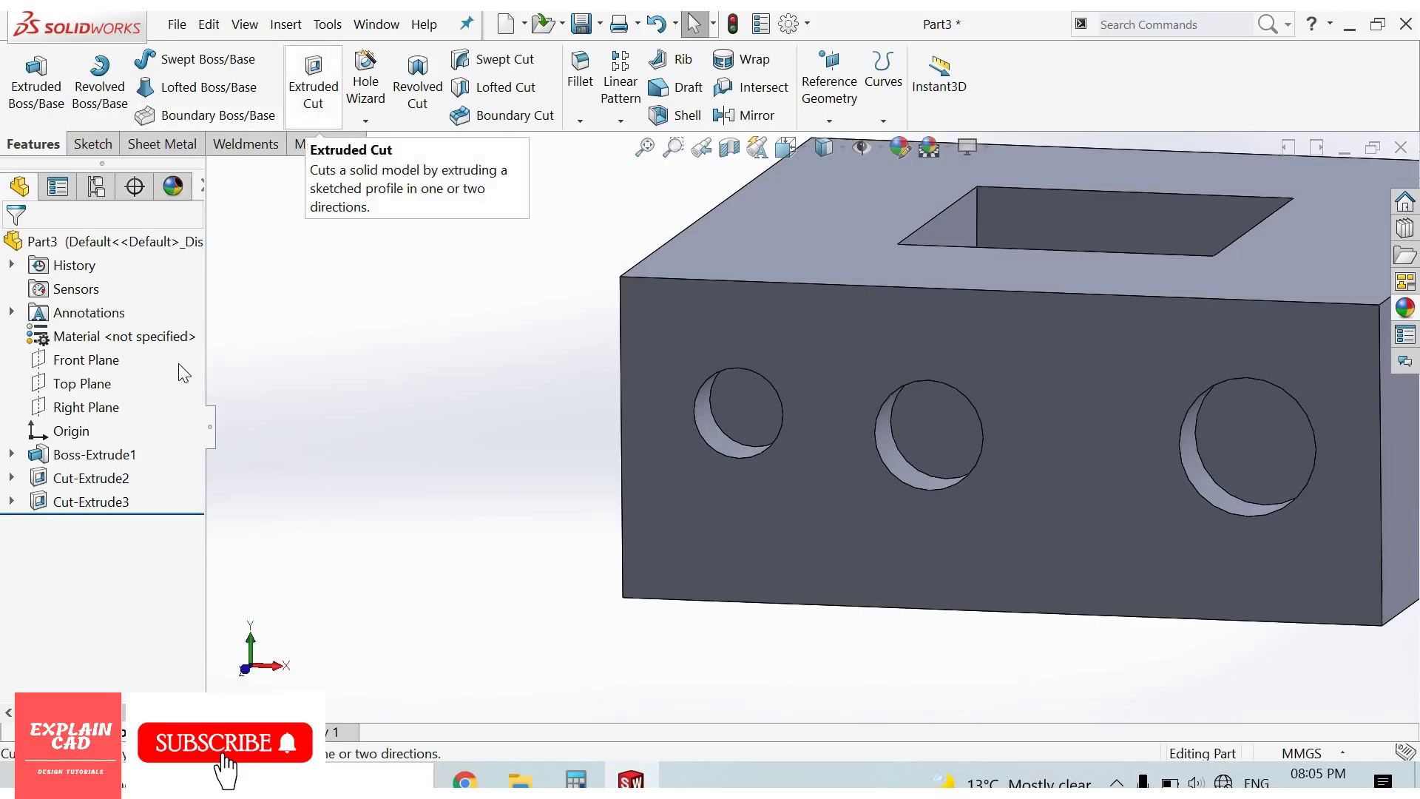
pyautogui.click(314, 106)
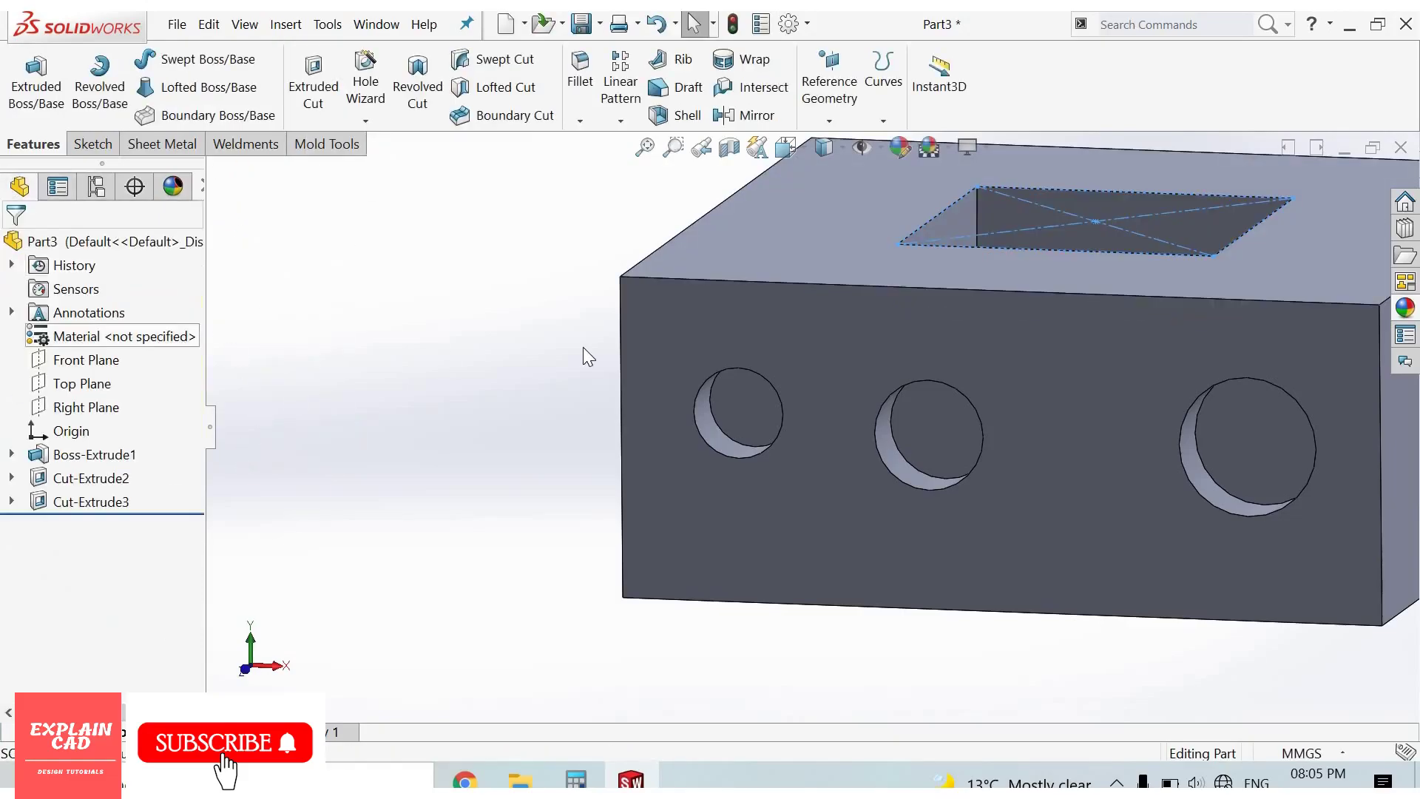